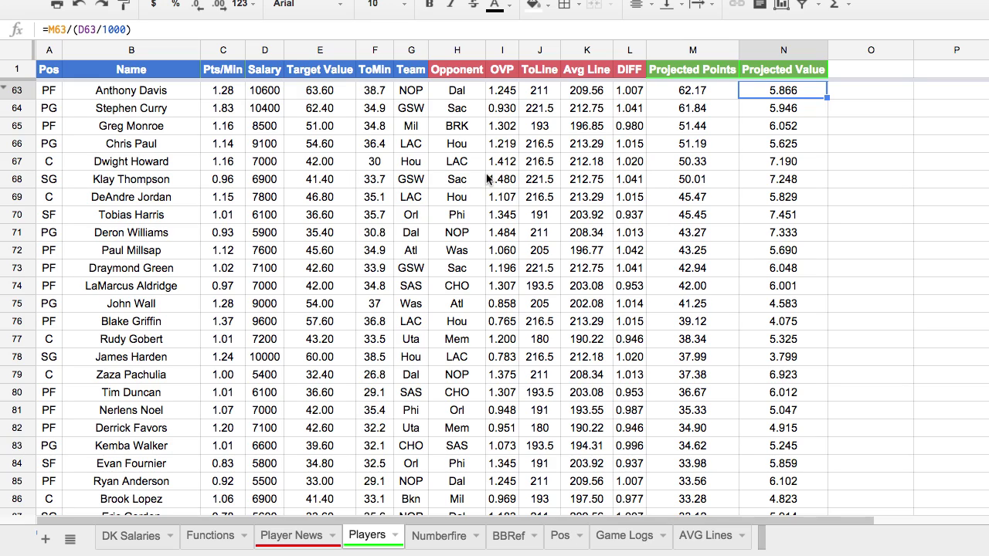
Examine the OVP, ToLine and Avg Line columns, including the lookup formula in K64 for the row 64 player's team.
click(499, 49)
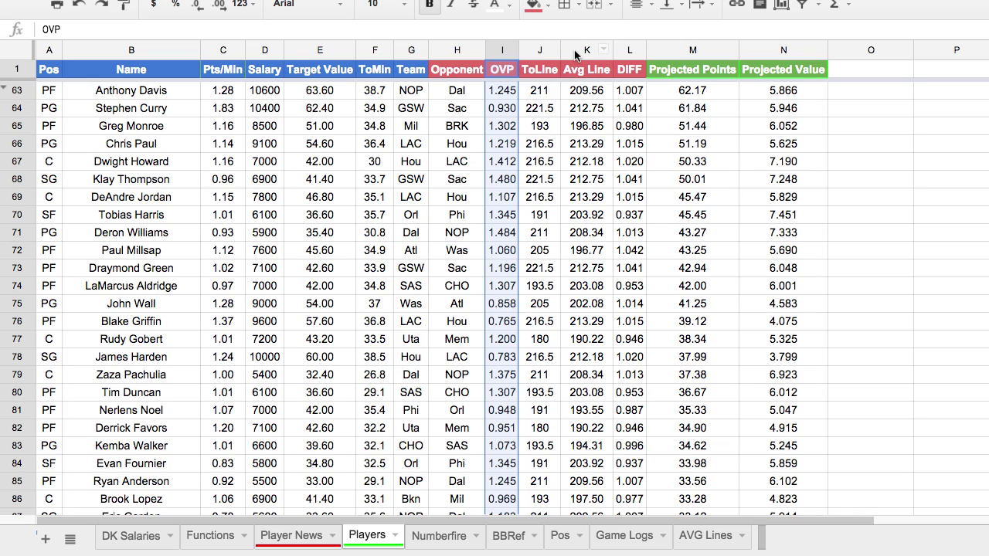
click(539, 51)
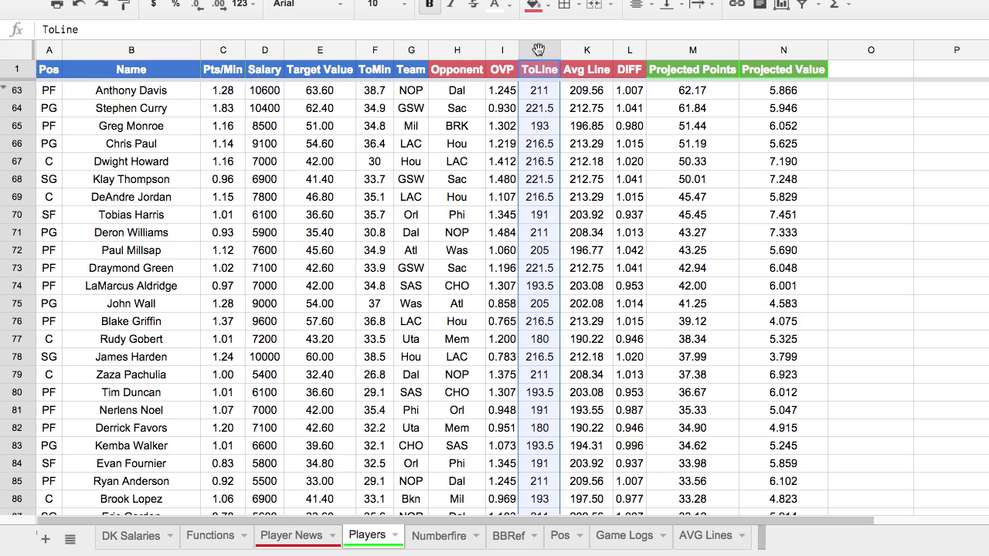
click(500, 127)
click(534, 97)
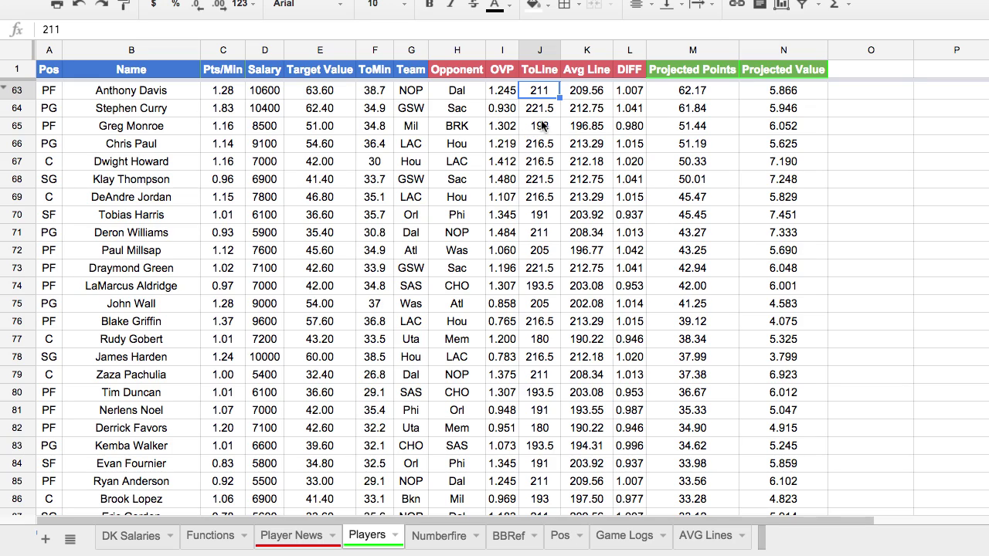
click(124, 112)
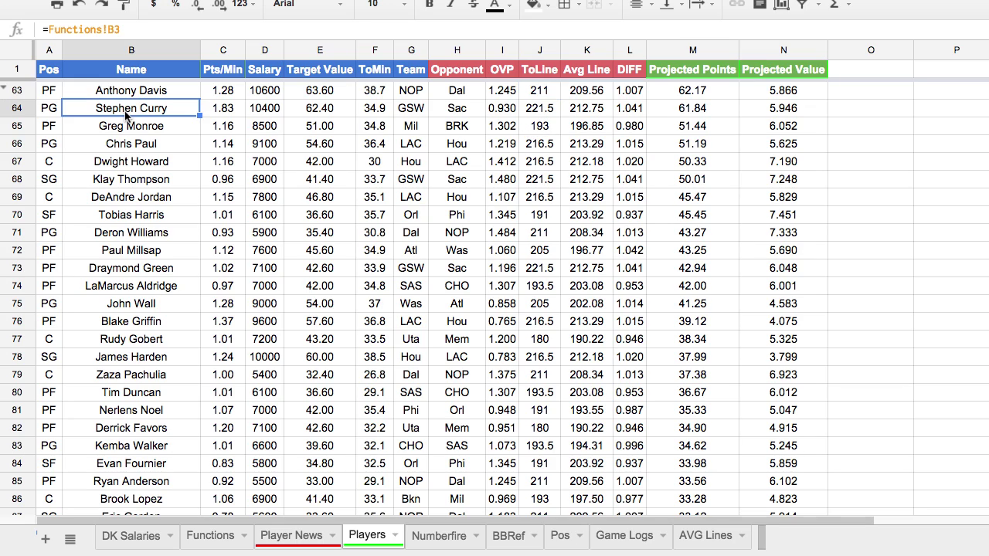
click(410, 112)
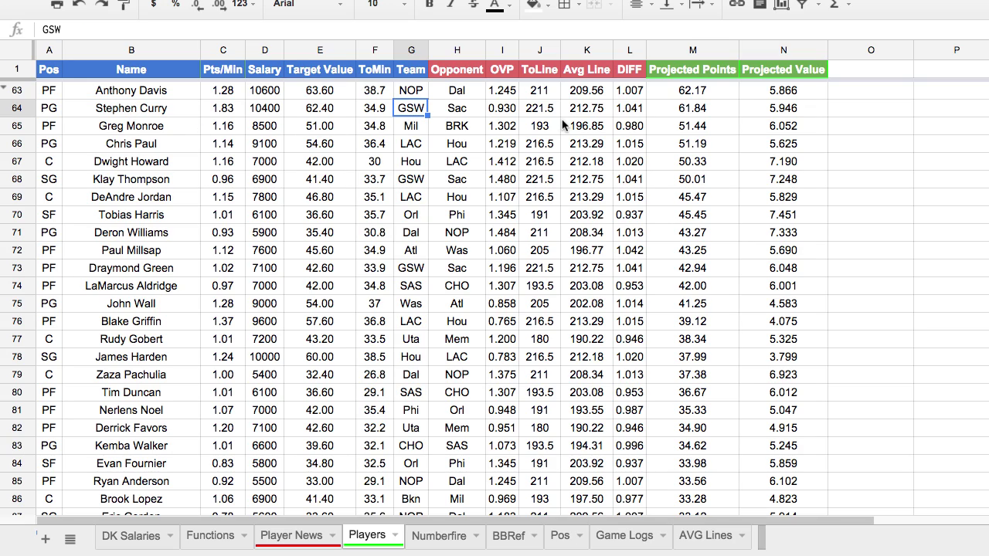
click(594, 113)
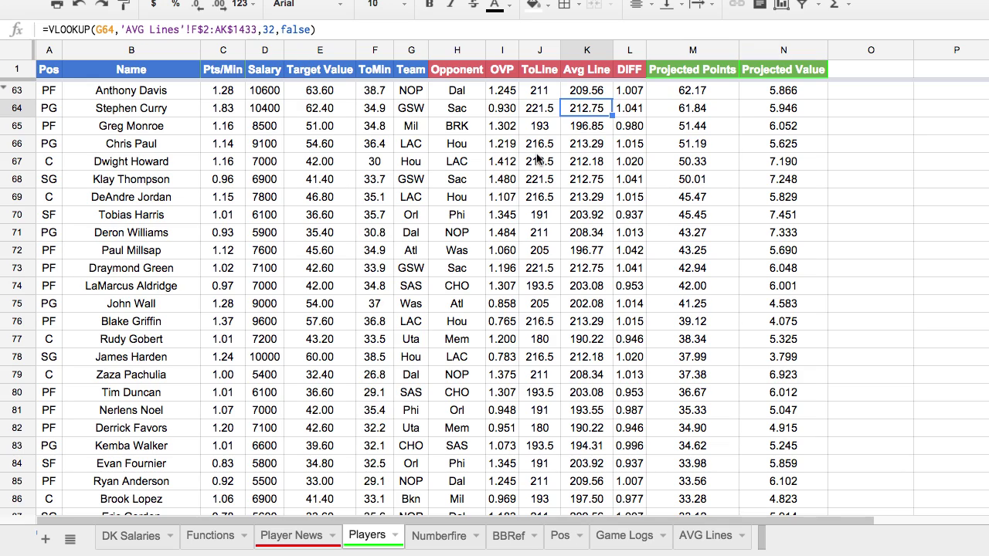
Examine the ToMin column and the lookup formulas behind row 63's ToMin and Pts/Min values.
click(370, 52)
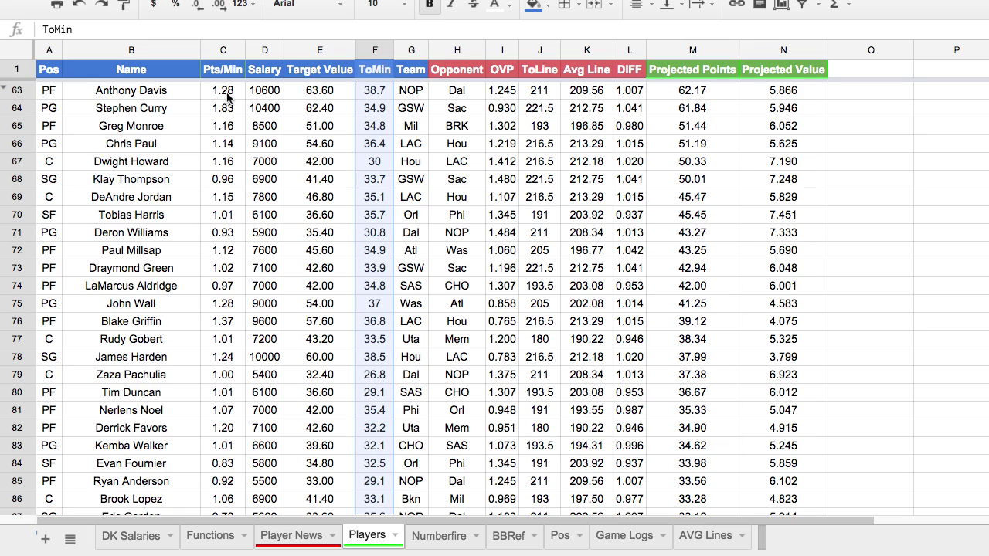
click(336, 106)
click(370, 97)
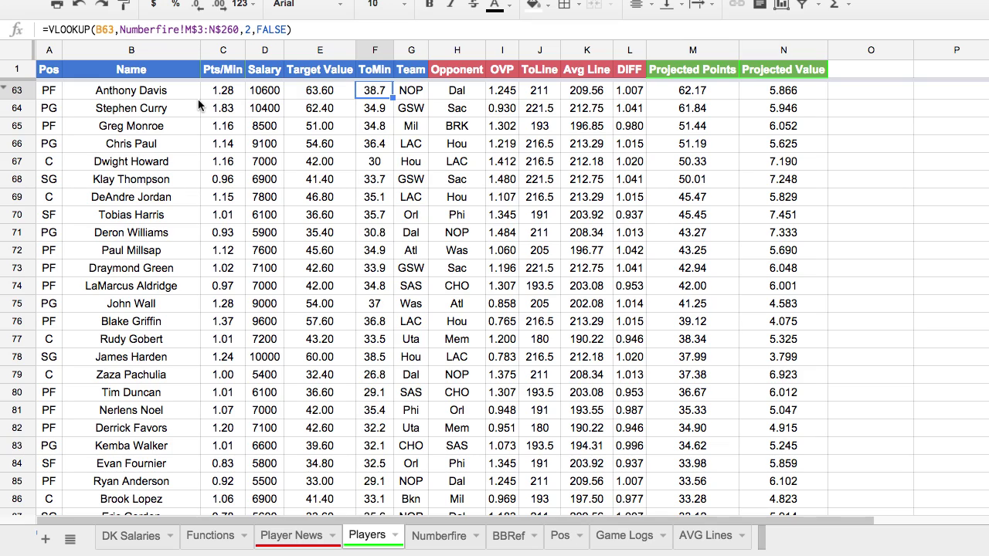
click(225, 99)
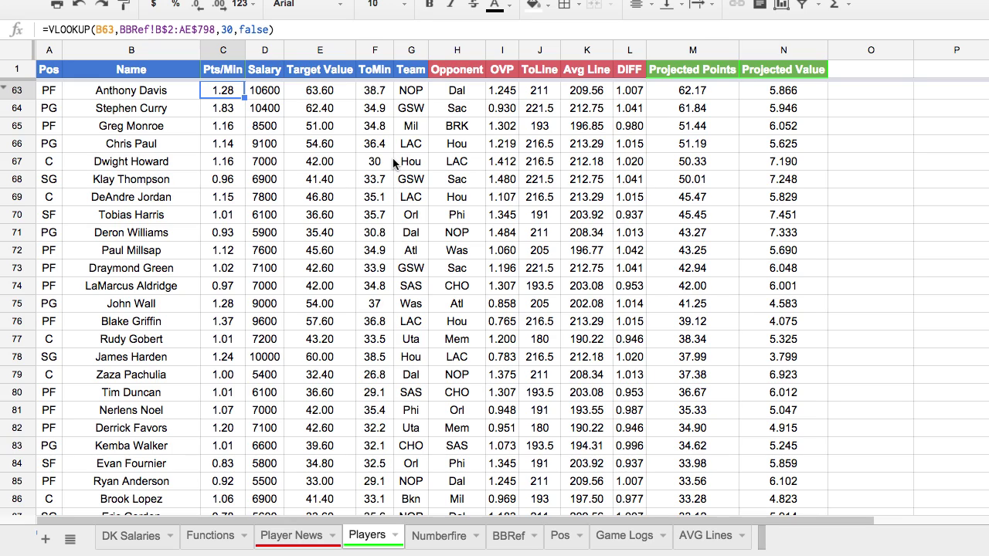
Open the Numberfire sheet, then switch to the source Daily Fantasy Basketball Projections web page and review its DraftKings player table.
click(441, 541)
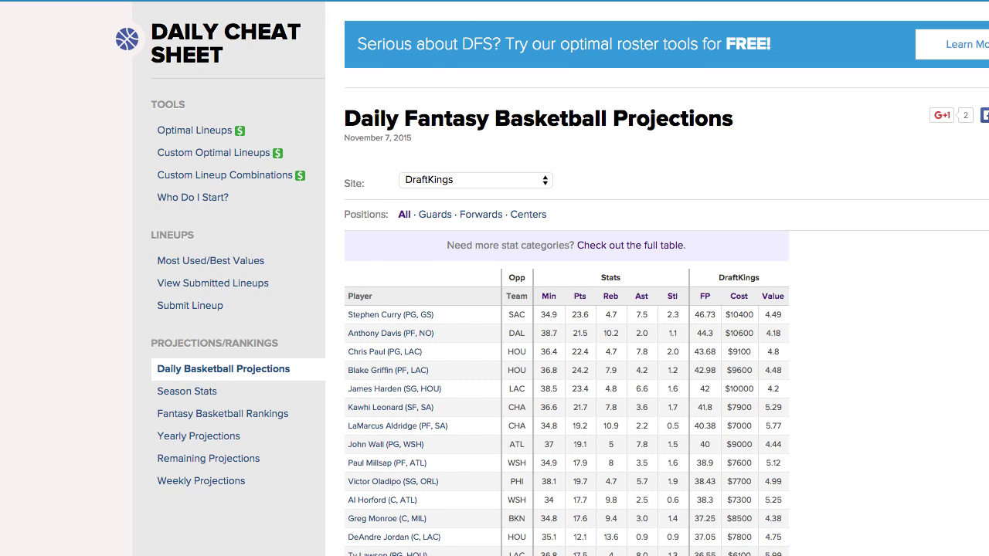
mouse_move(432, 11)
scroll(572, 193, down, 3)
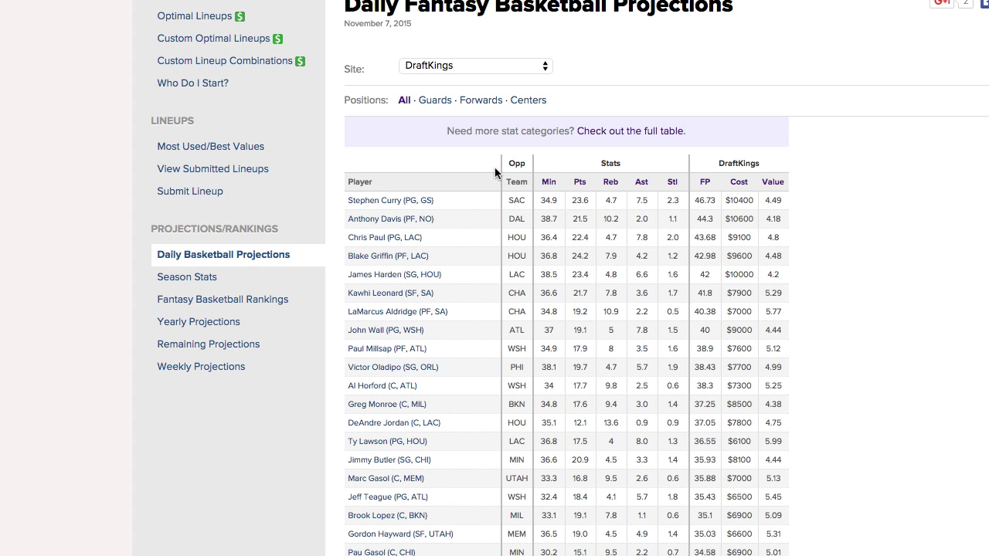
scroll(497, 200, down, 4)
scroll(497, 201, down, 2)
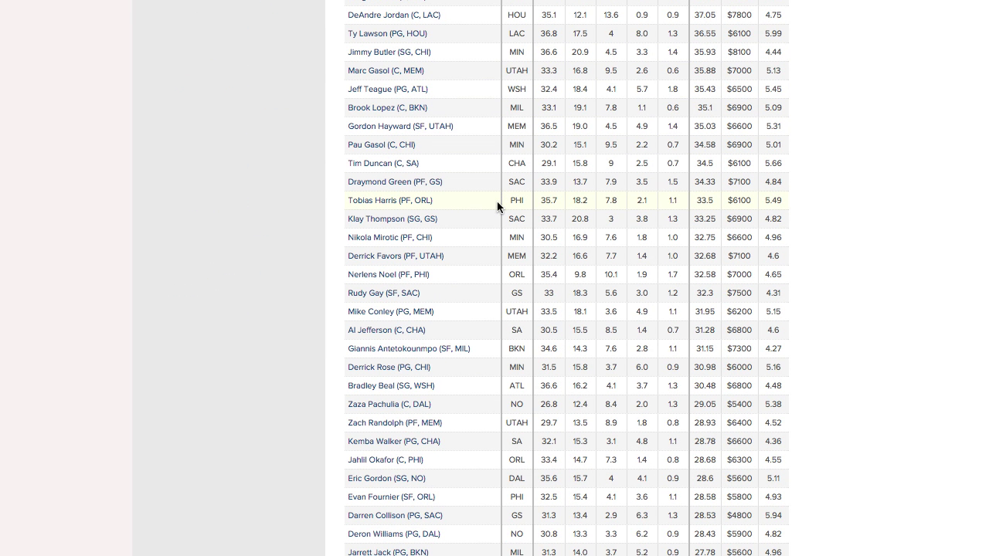
scroll(496, 200, down, 1)
scroll(496, 201, up, 4)
scroll(497, 201, up, 2)
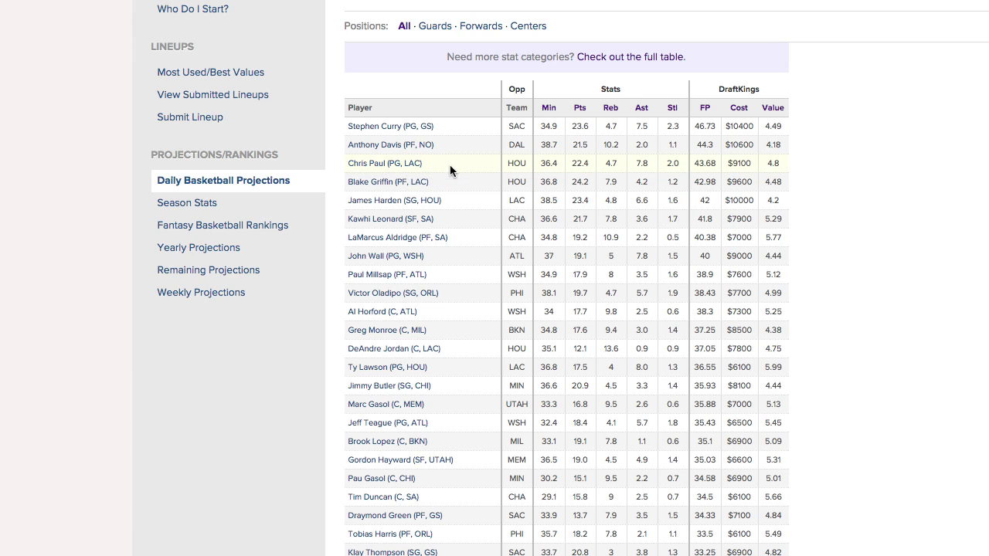
Check the projected minutes in the table and search the projections page for "Craw".
drag(541, 164, 560, 164)
click(560, 165)
scroll(541, 248, down, 1)
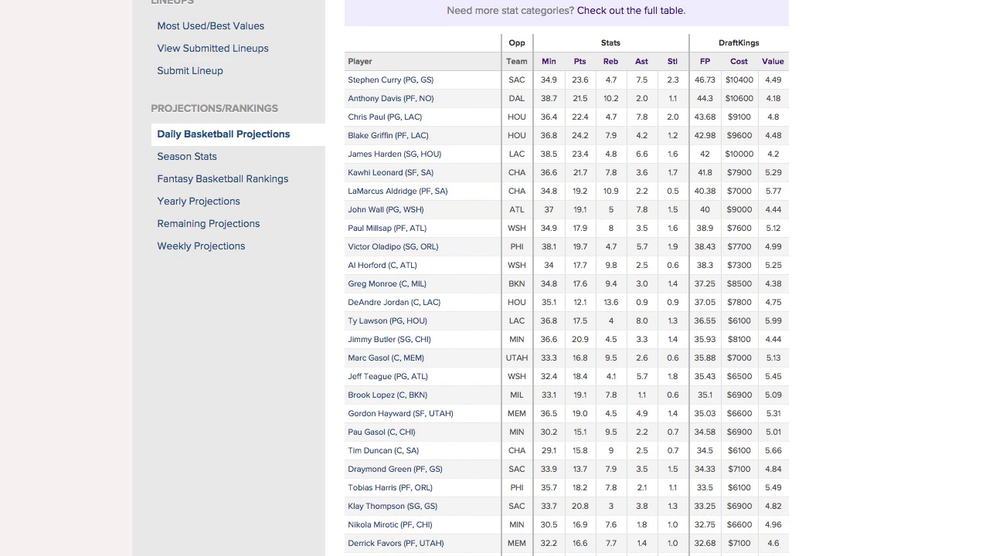
text(Craw)
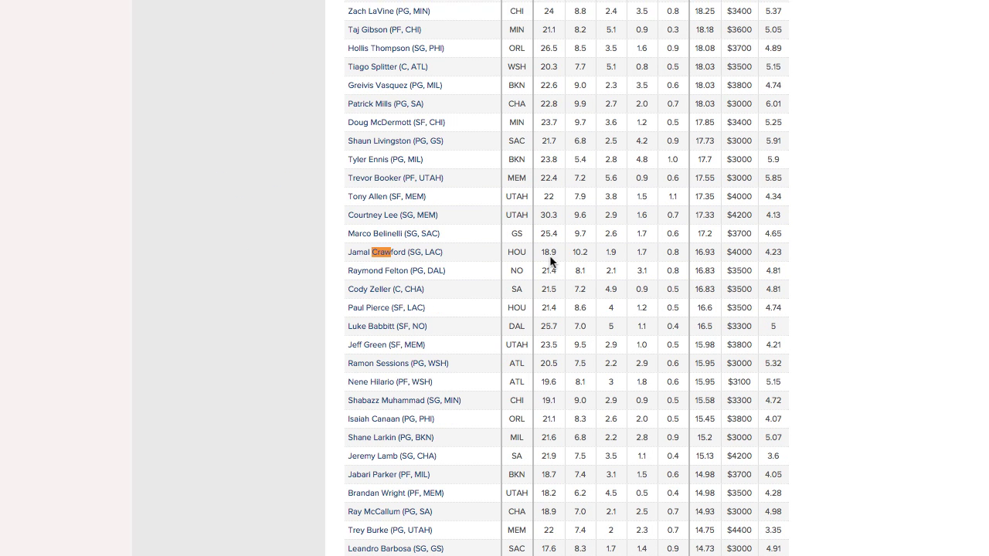
scroll(550, 258, up, 10)
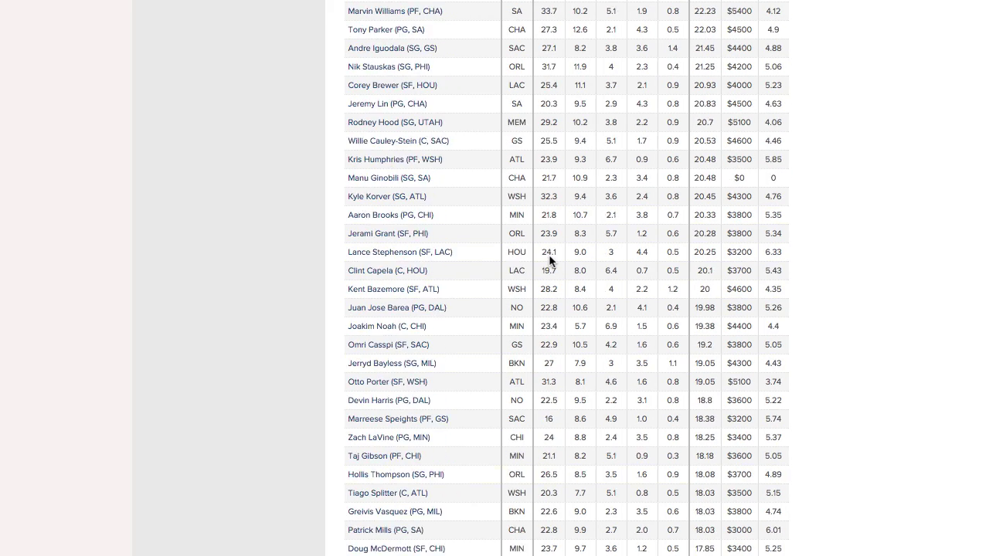
scroll(550, 258, up, 9)
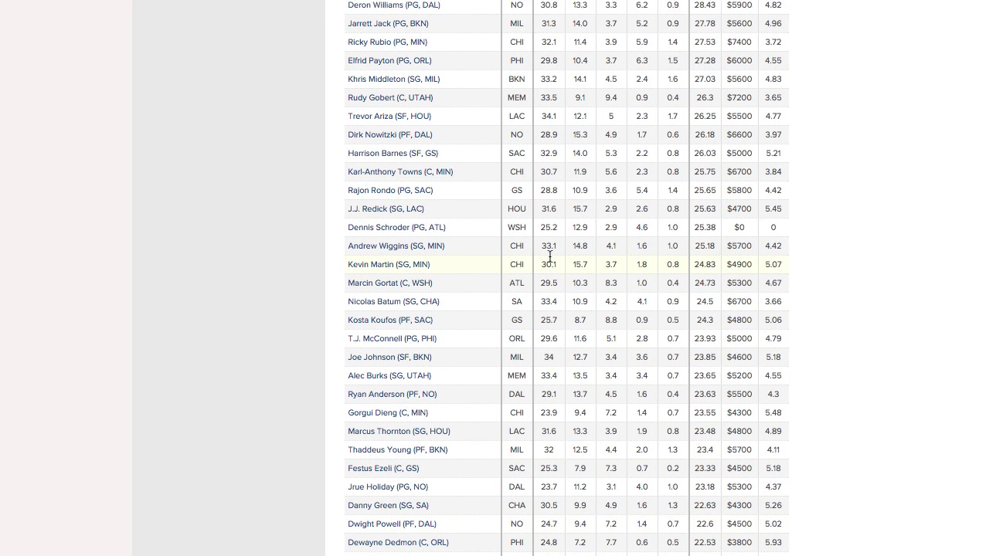
scroll(550, 258, up, 7)
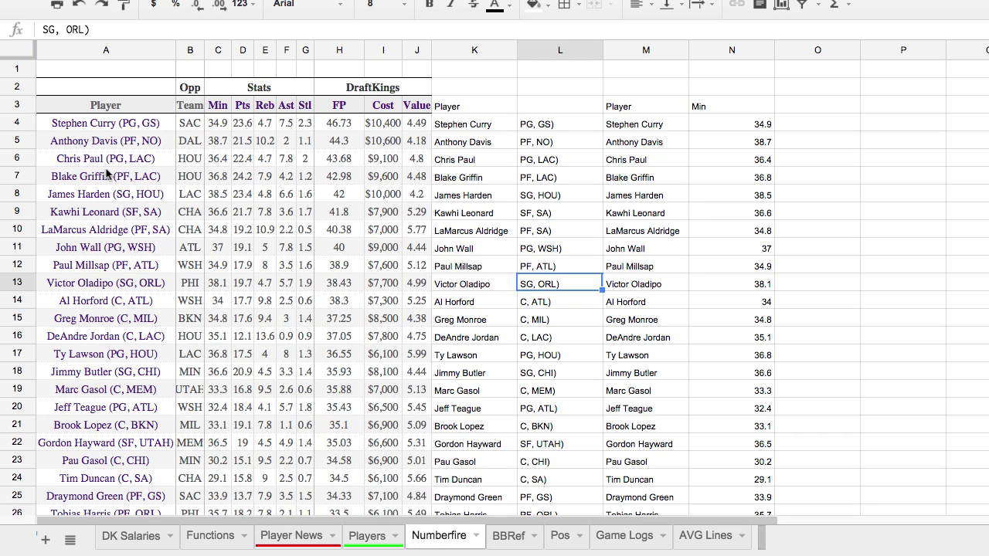
Return to the Numberfire sheet and examine the pasted data in columns A–J, the helper columns K–N and the SPLIT formula in K25.
click(98, 75)
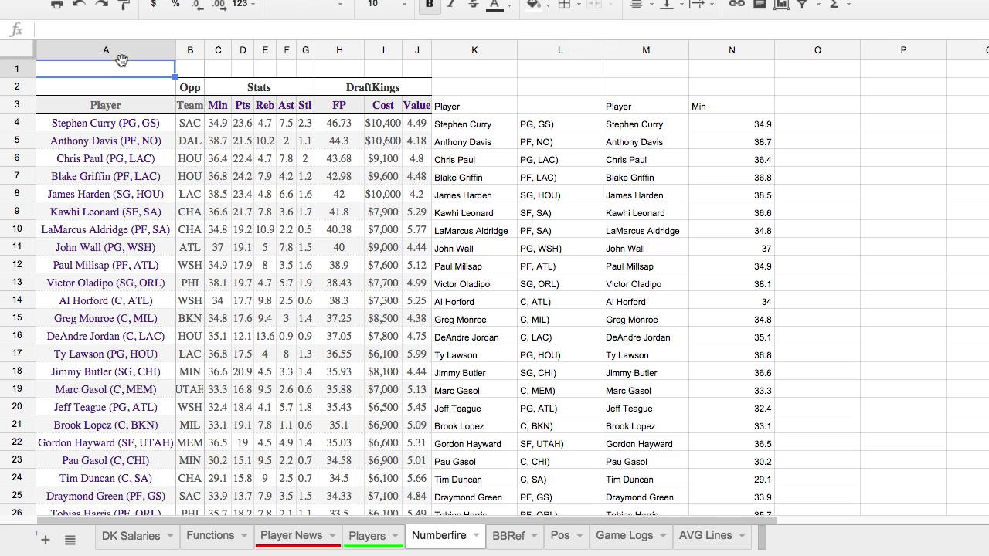
click(479, 48)
drag(478, 49, 740, 49)
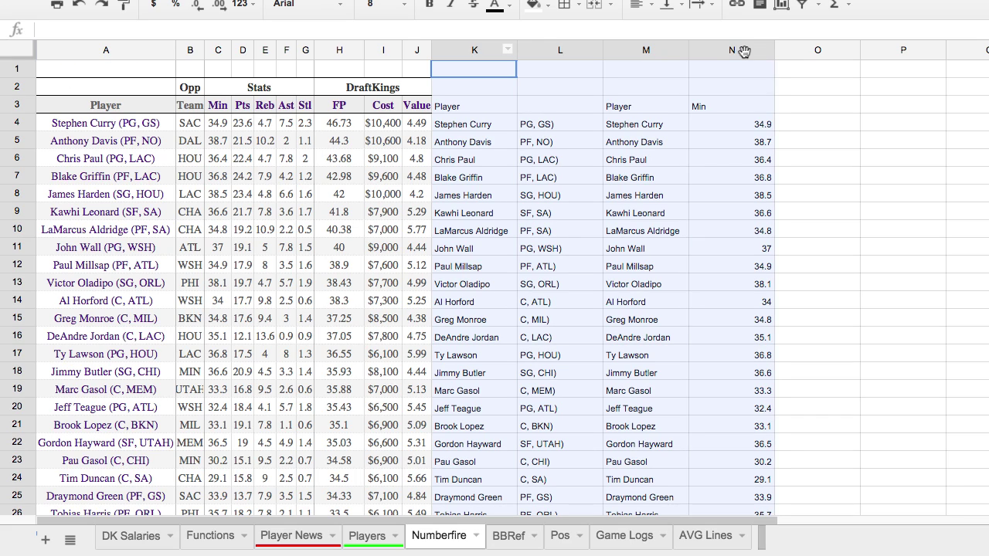
click(730, 142)
drag(27, 61, 413, 49)
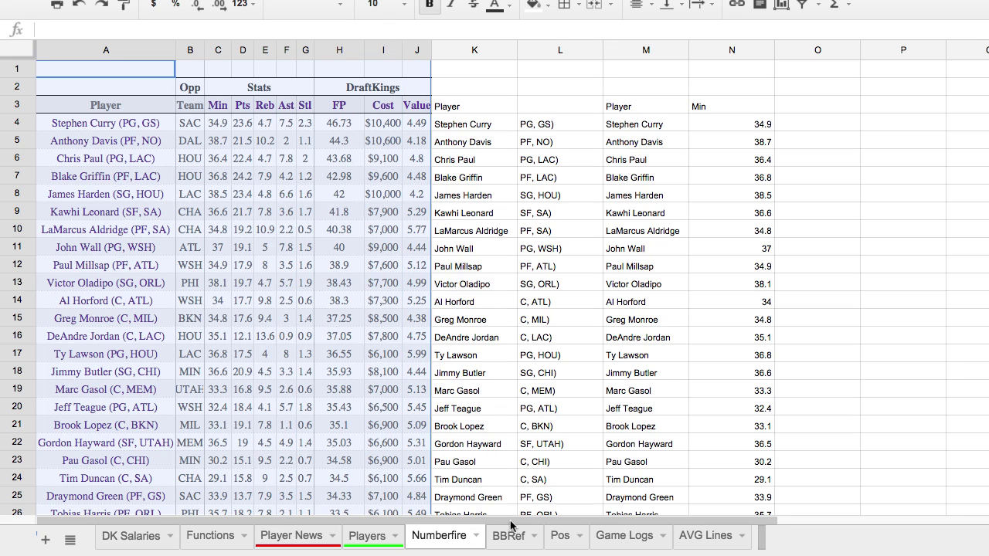
click(471, 496)
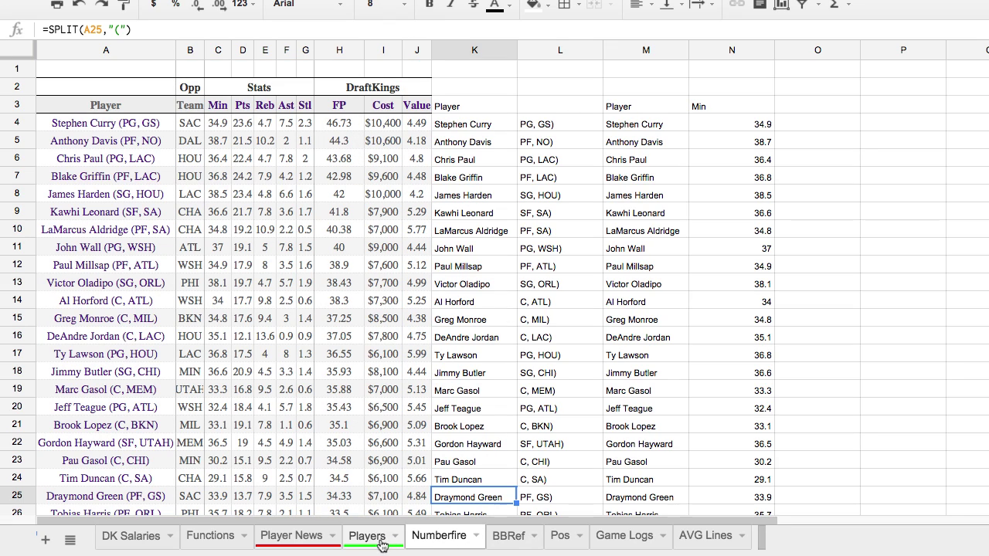
Open the BBRef sheet, then switch to the Basketball-Reference 2015-16 NBA Per Game page and review its stats table.
click(506, 535)
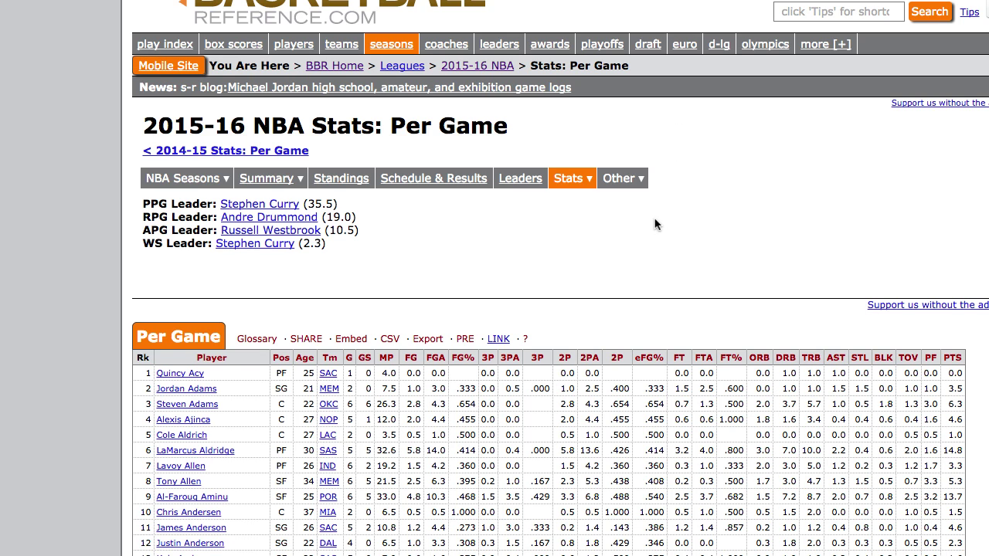
scroll(655, 225, down, 3)
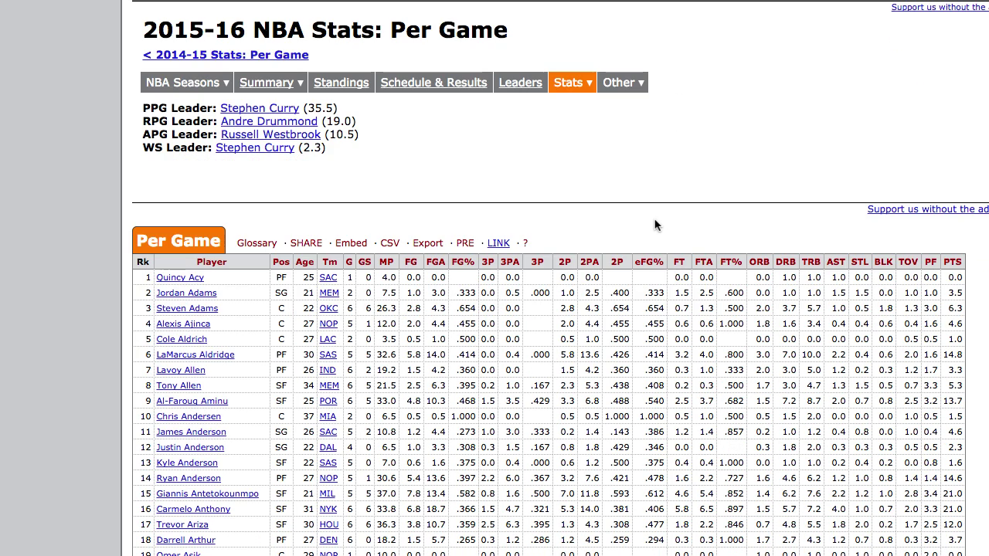
scroll(653, 236, down, 8)
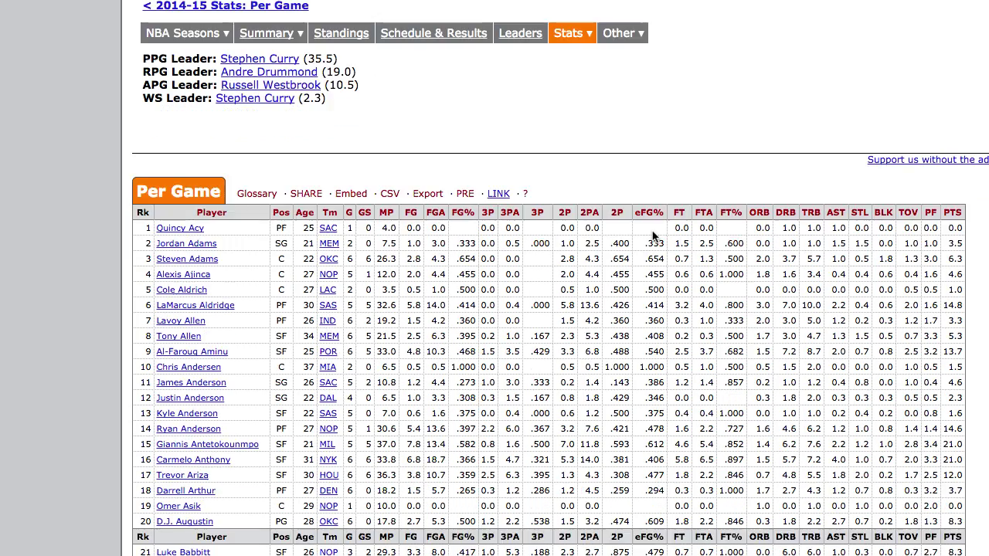
scroll(653, 228, up, 4)
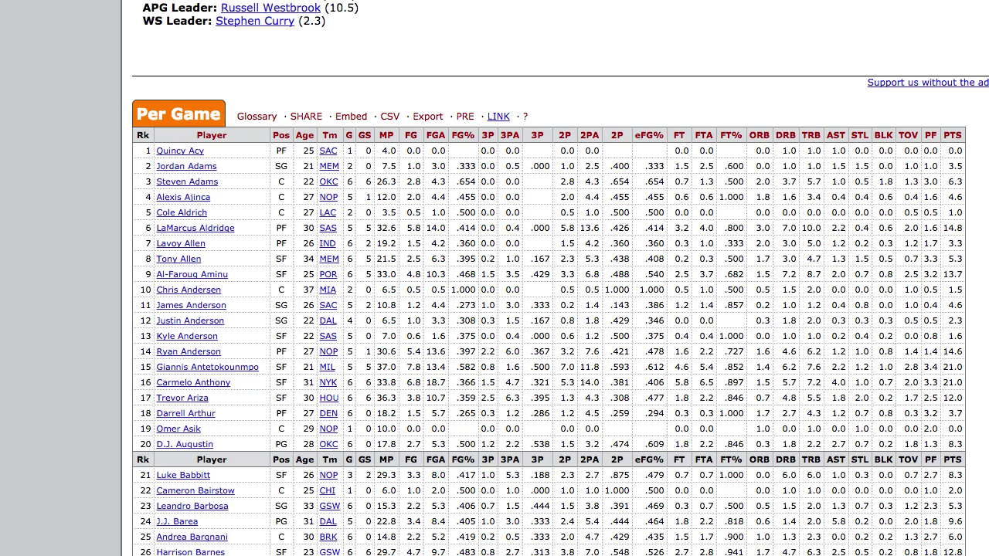
Return to the BBRef sheet and inspect the IMPORTHTML formula in A1 and the DK Pts/Min formula in AE2.
key(ctrl+Tab)
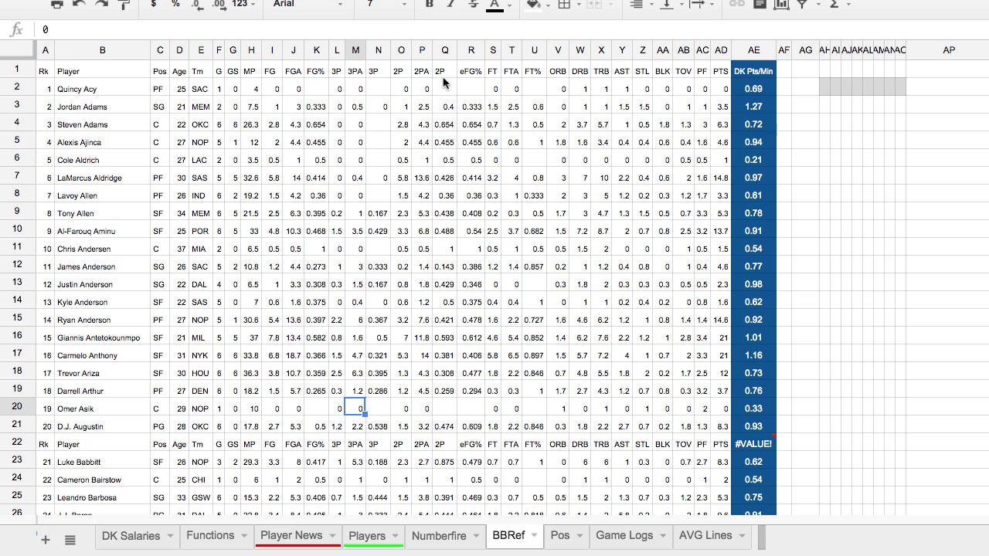
click(42, 75)
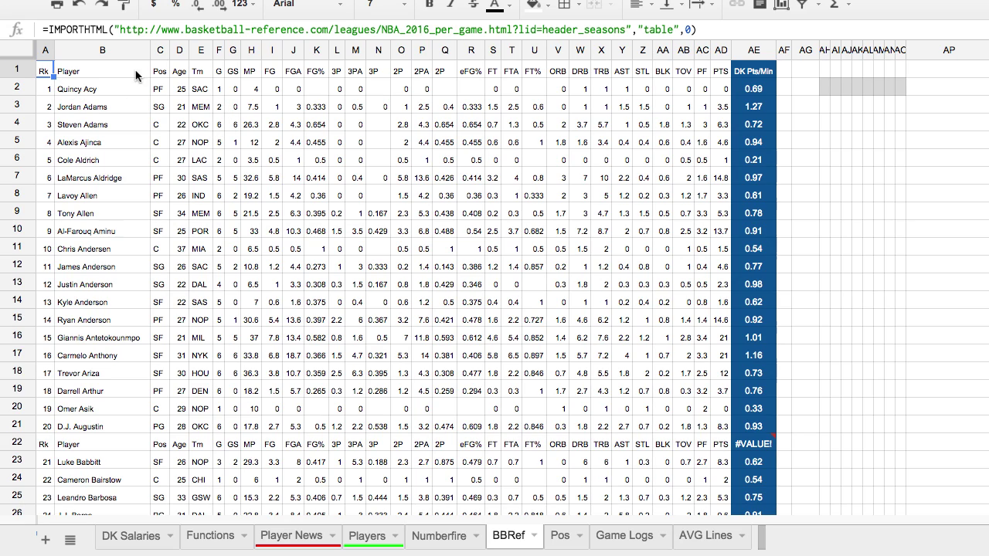
click(762, 93)
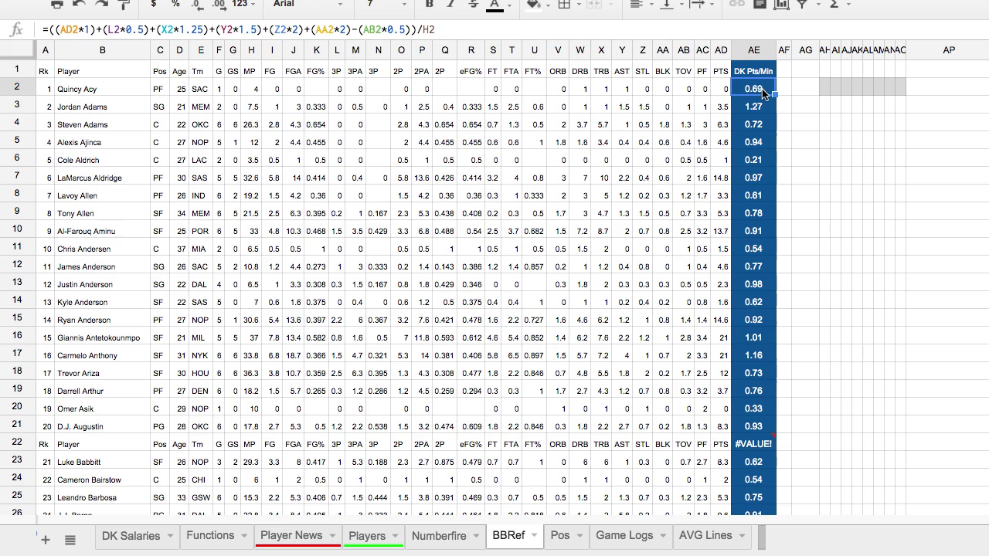
click(576, 33)
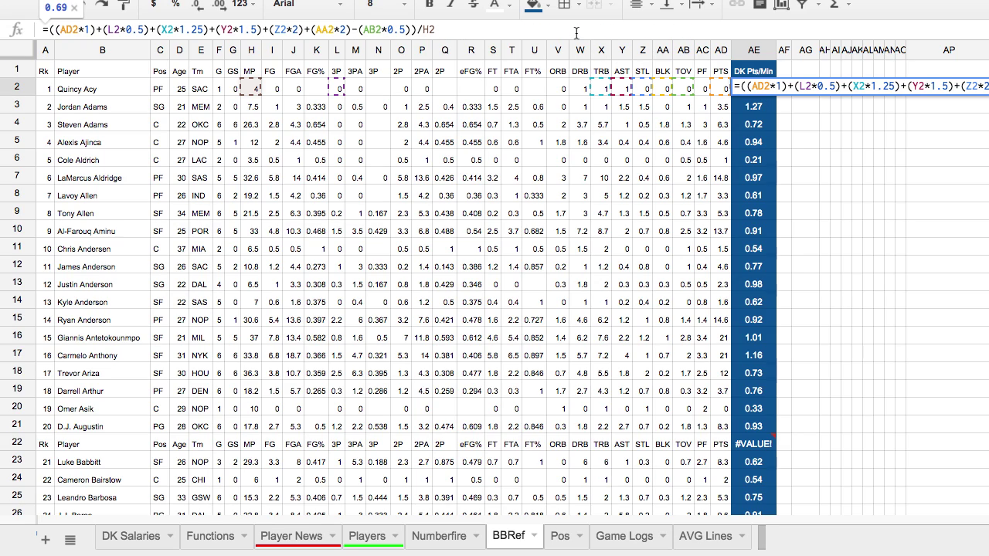
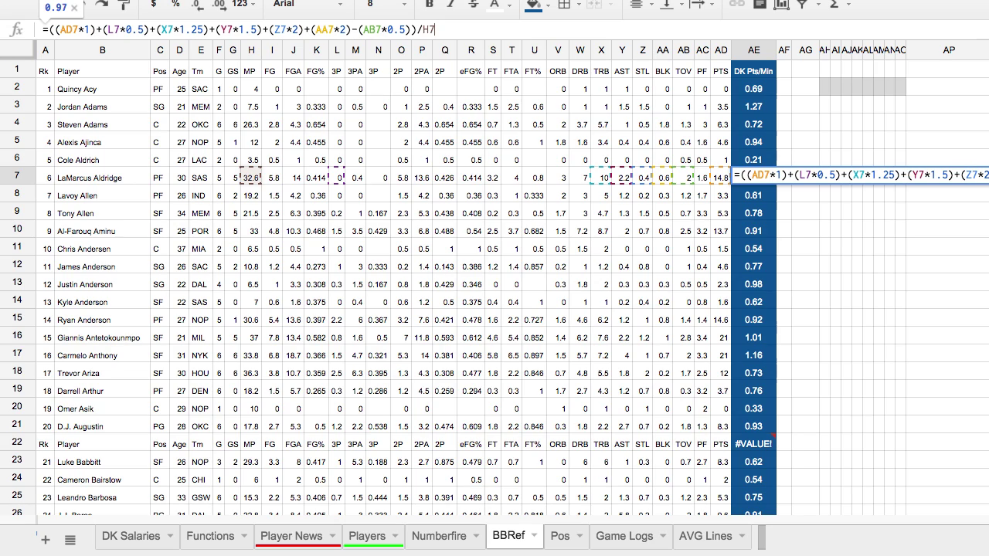
Examine the fantasy-points part and the minutes divisor of the AE7 formula, then close it unedited and select AE2.
drag(411, 29, 43, 29)
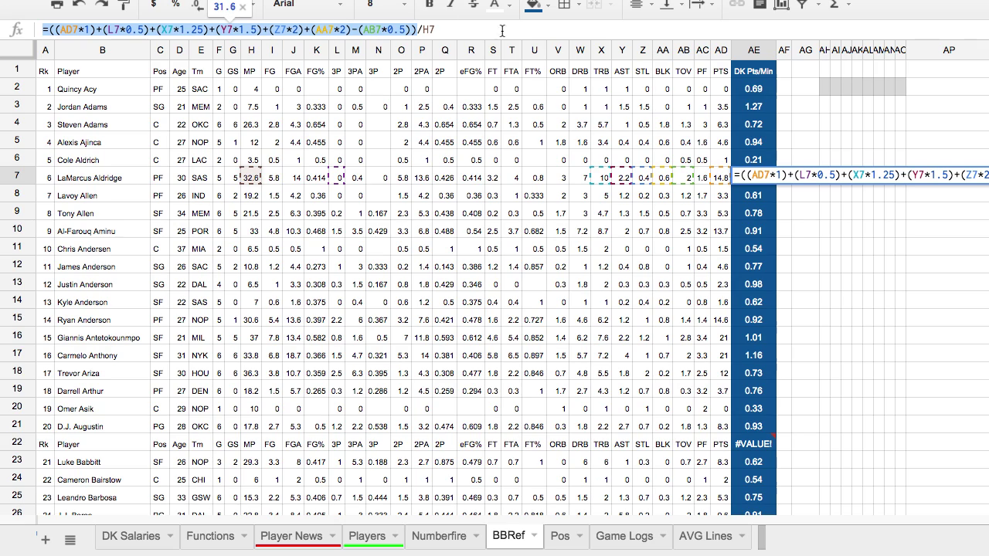
click(446, 29)
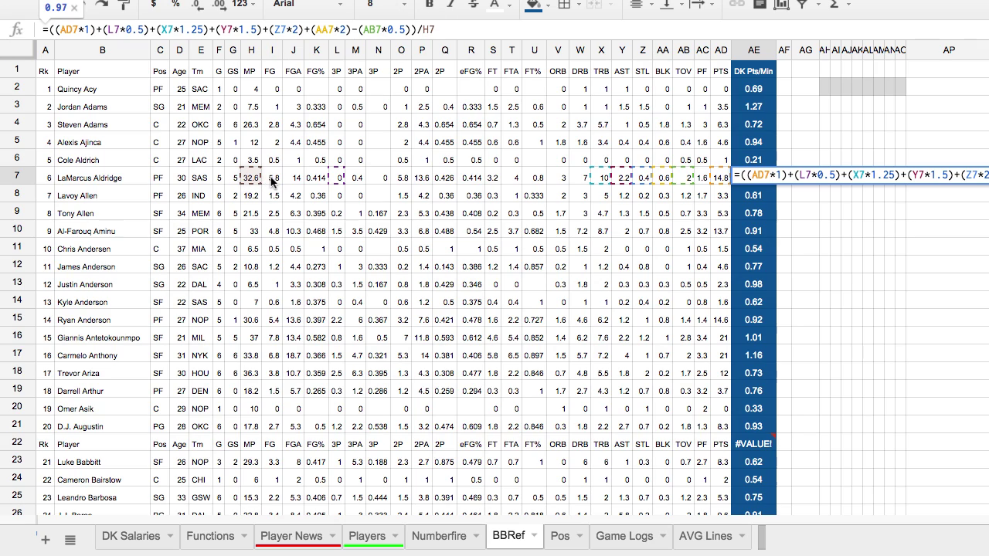
key(Return)
key(Up)
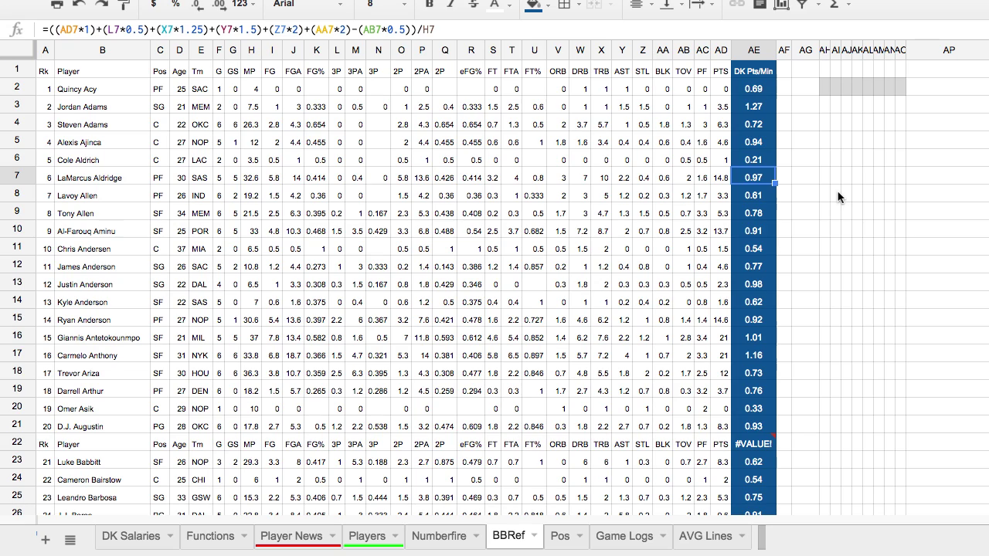
click(757, 88)
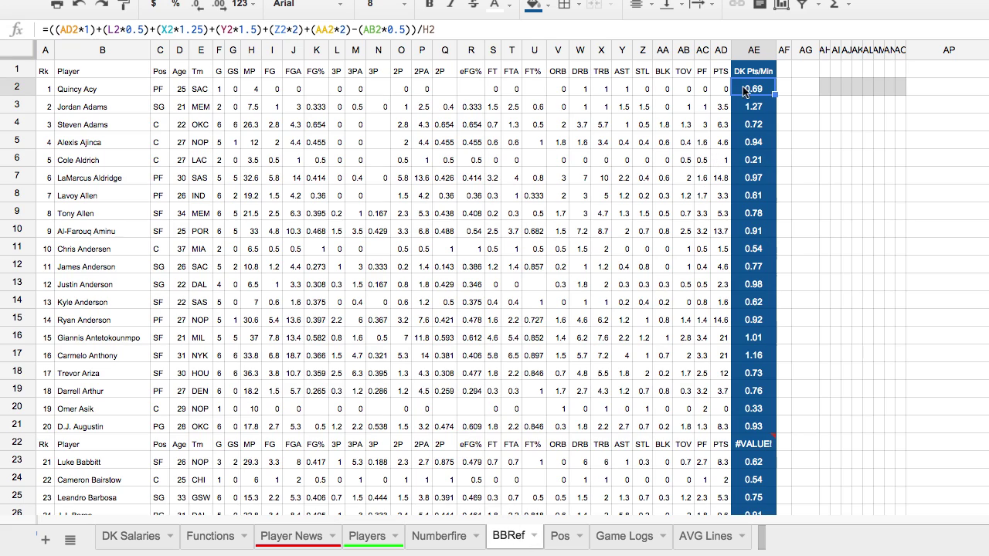
Highlight the DK Pts/Min values in AE2:AE12, glance through the Pos, Game Logs and AVG Lines sheets, and return to Pos.
drag(774, 88, 773, 269)
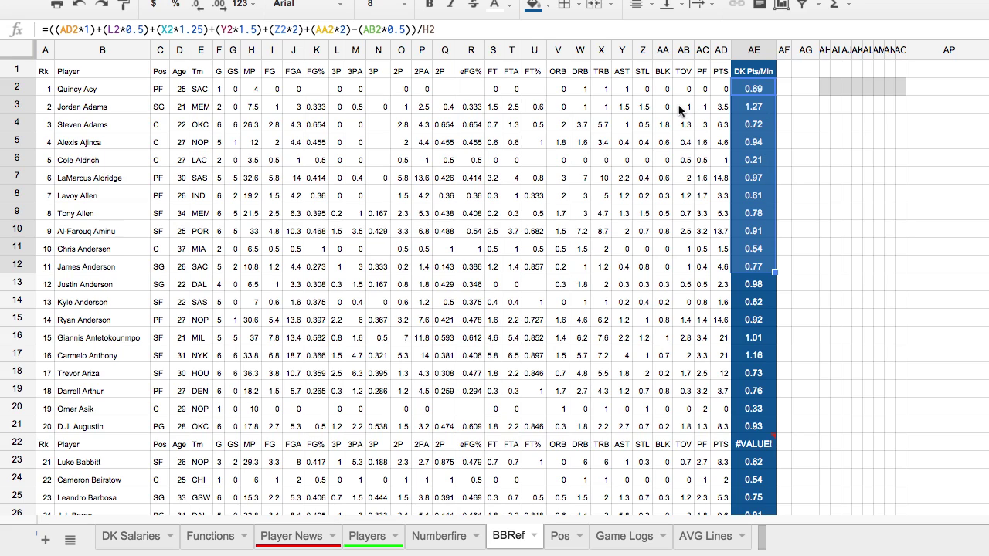
click(560, 537)
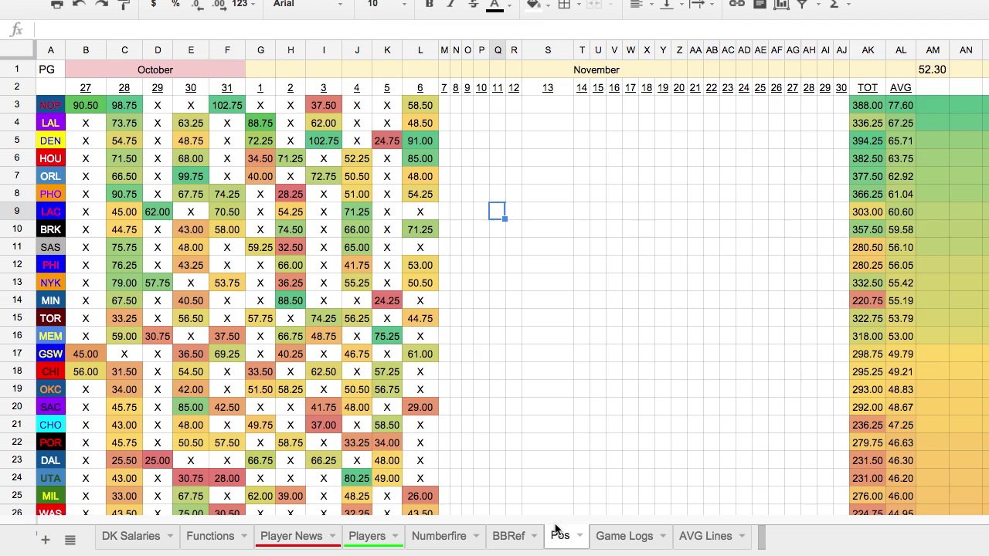
click(624, 536)
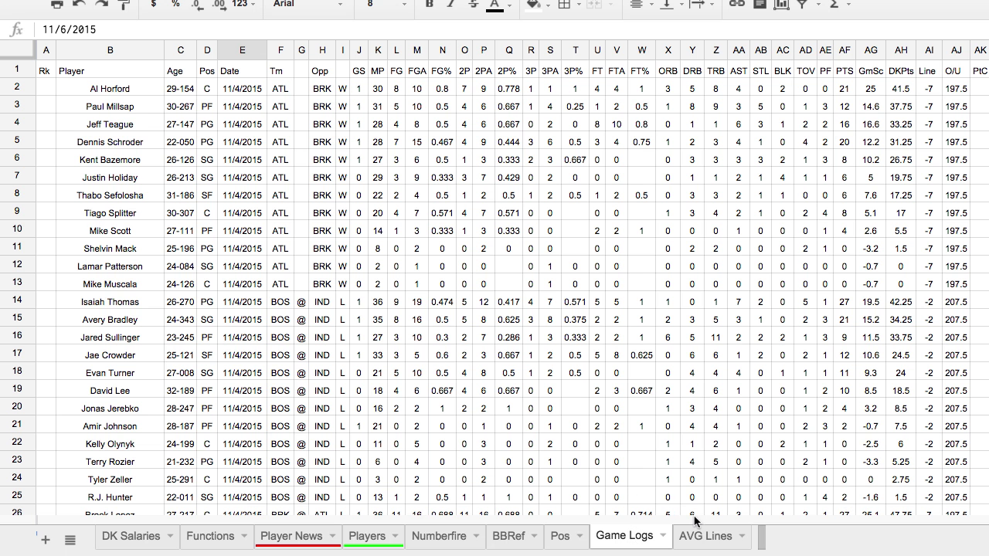
click(706, 536)
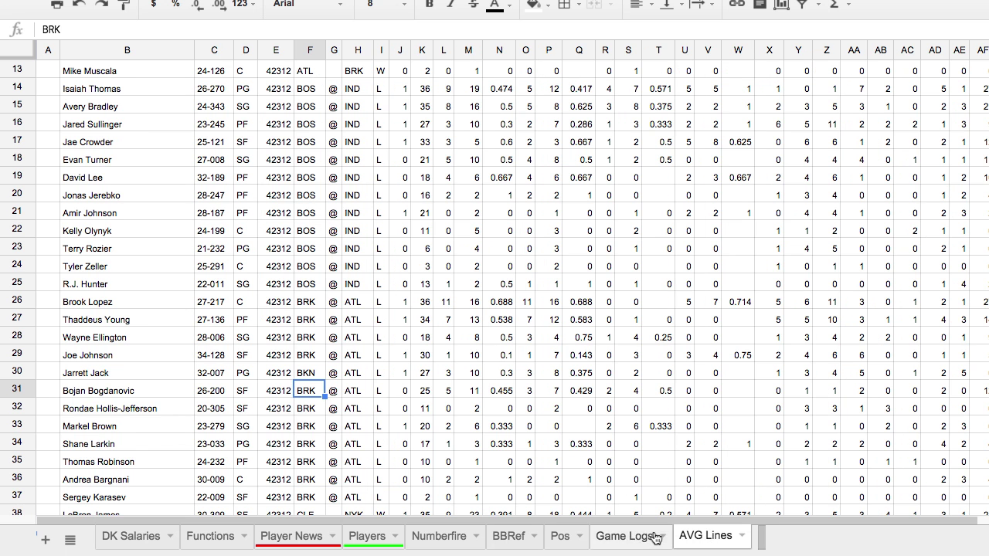
click(560, 539)
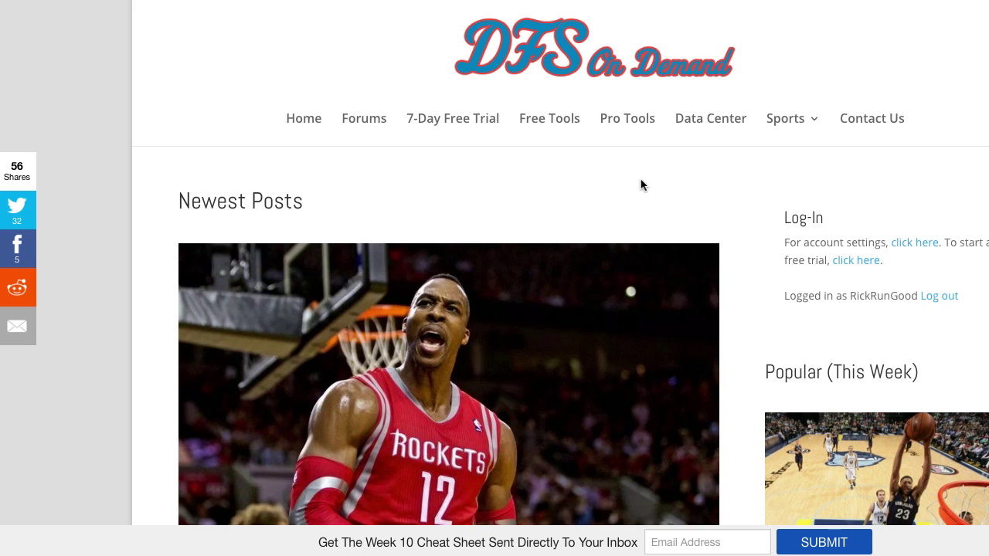
Switch to the DFS On Demand home page and look over its newest NBA preview posts.
scroll(641, 185, down, 3)
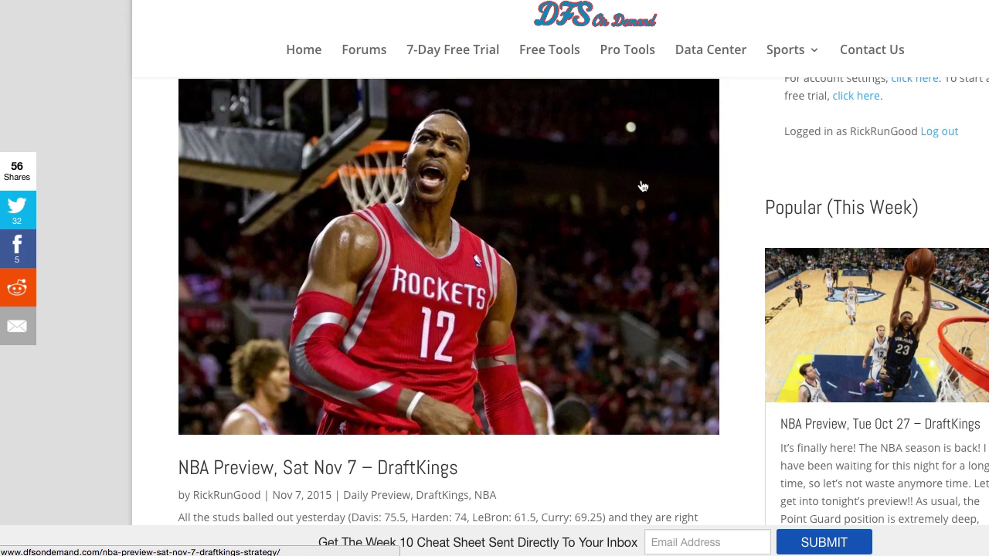
scroll(640, 185, down, 9)
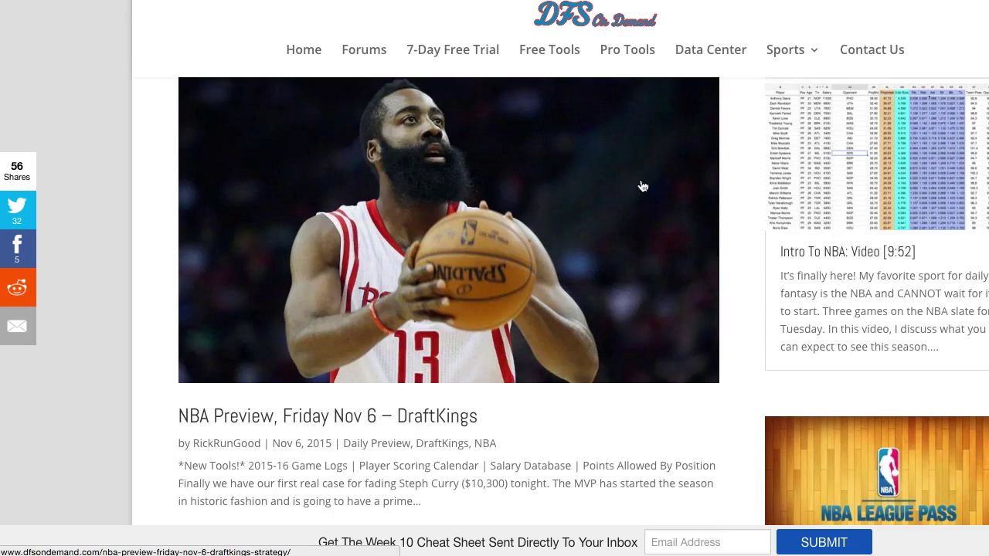
scroll(641, 185, up, 12)
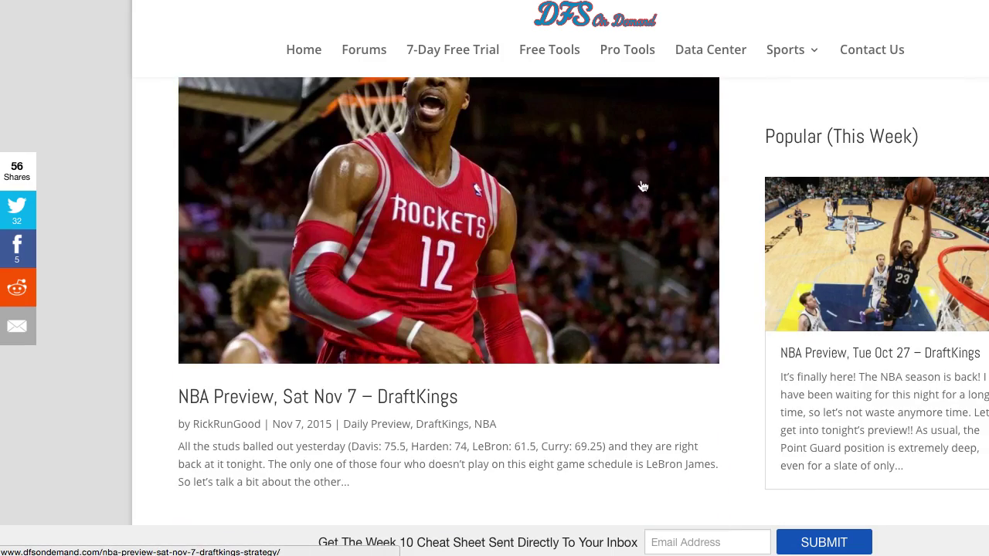
scroll(641, 186, up, 2)
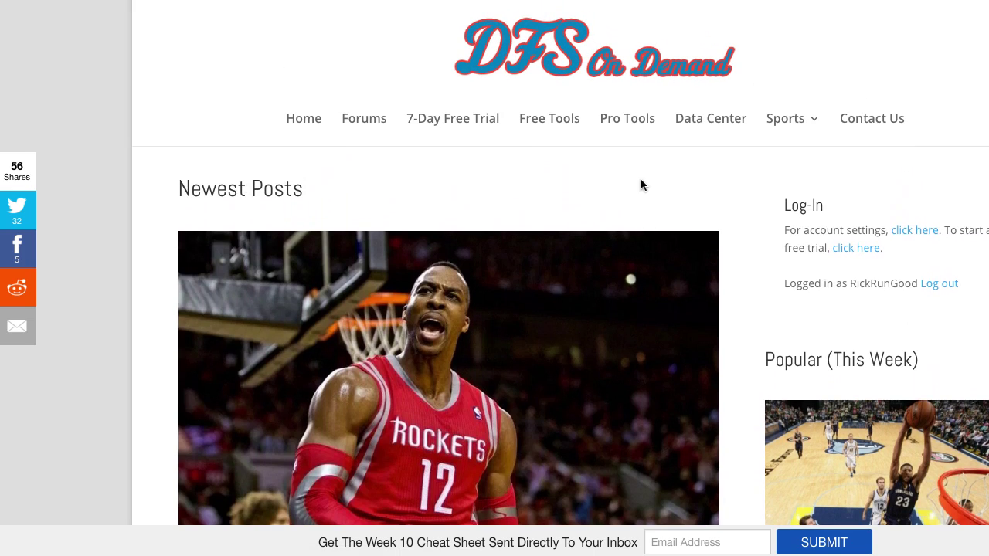
Browse the Pro Tools page of DFS On Demand and open the NBA Points Allowed By Position tool.
click(635, 121)
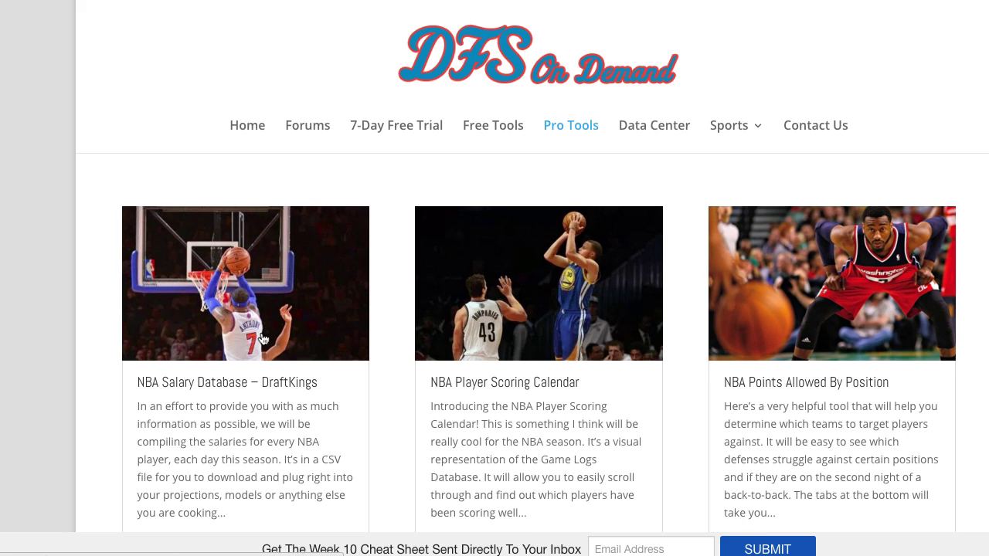
scroll(261, 336, down, 4)
scroll(286, 374, up, 3)
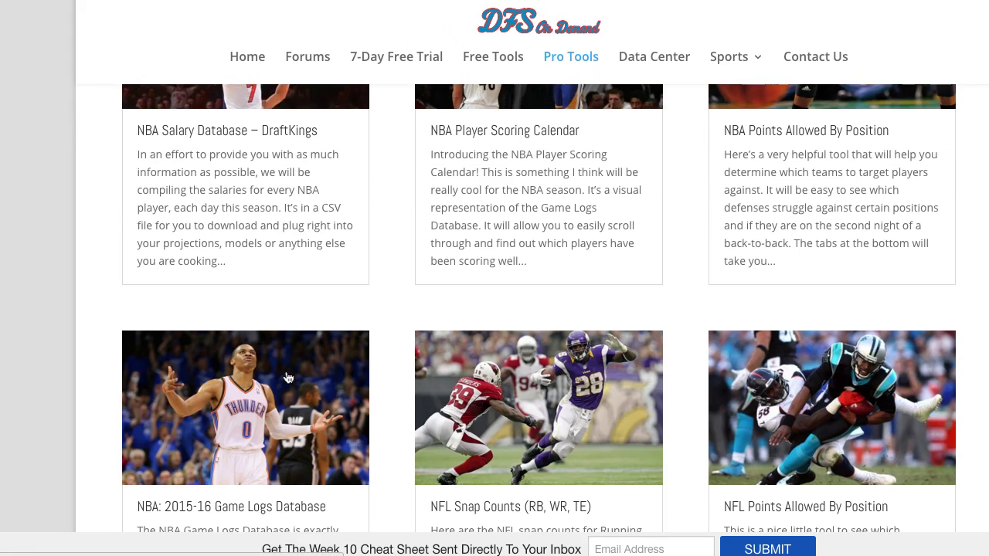
scroll(305, 365, up, 1)
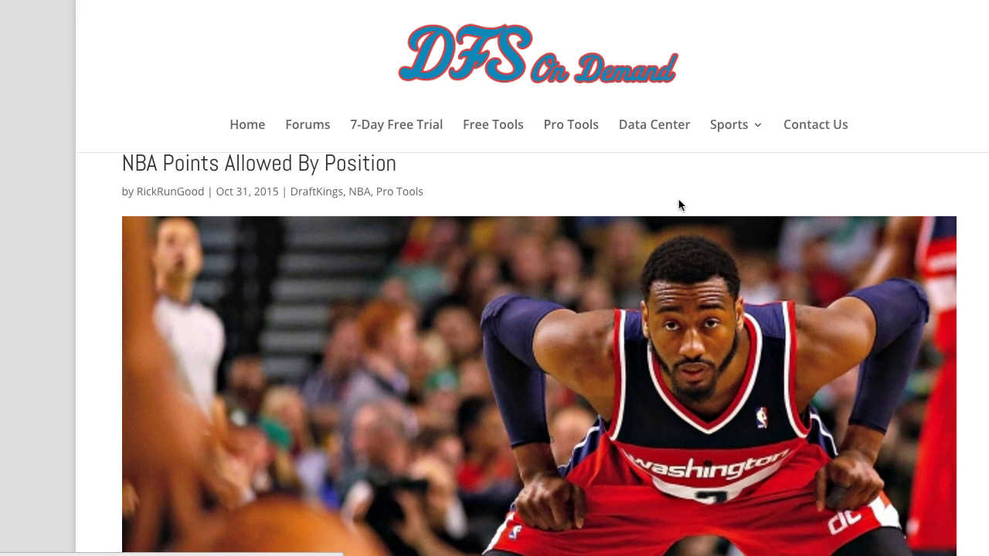
Read the description on the NBA Points Allowed By Position page and look through the area below it.
scroll(680, 201, down, 5)
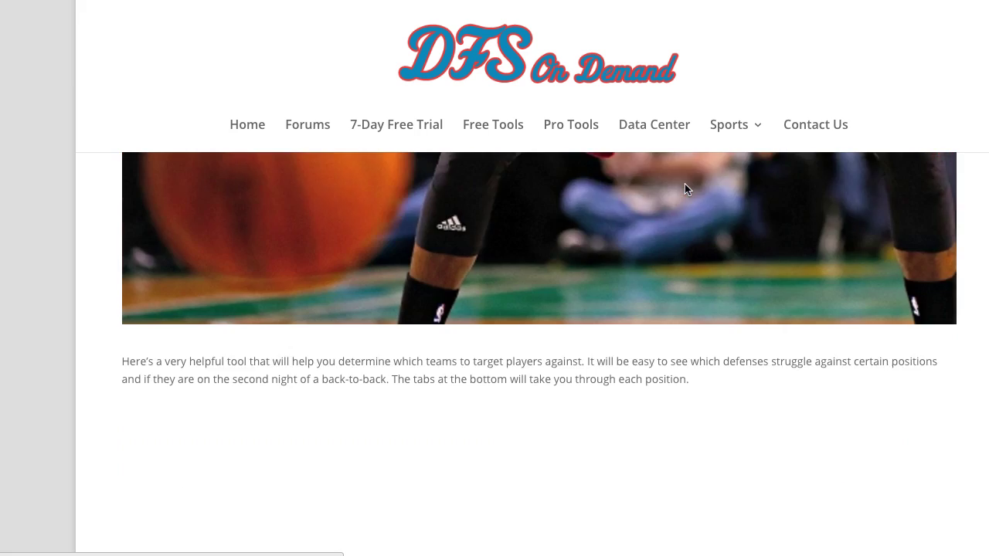
scroll(684, 189, down, 5)
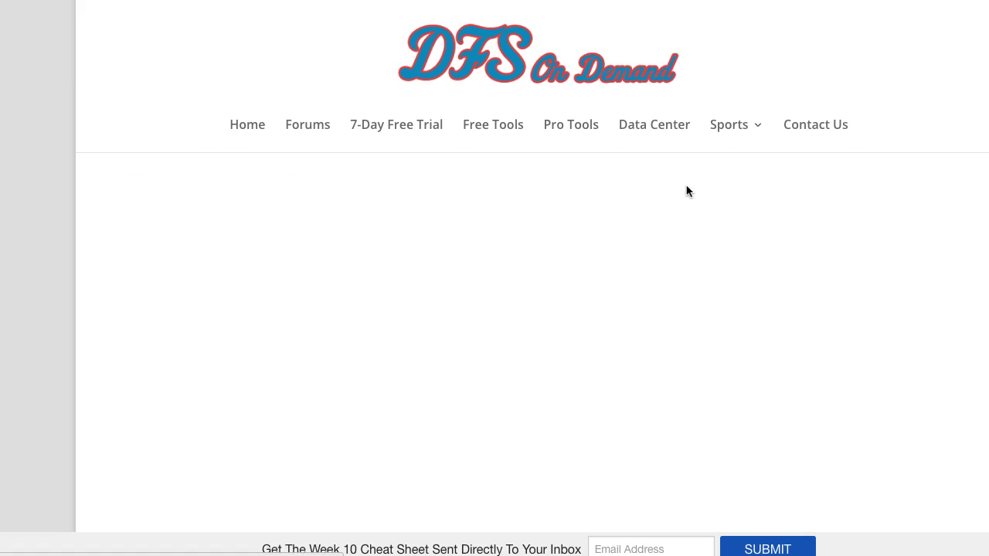
scroll(687, 191, down, 3)
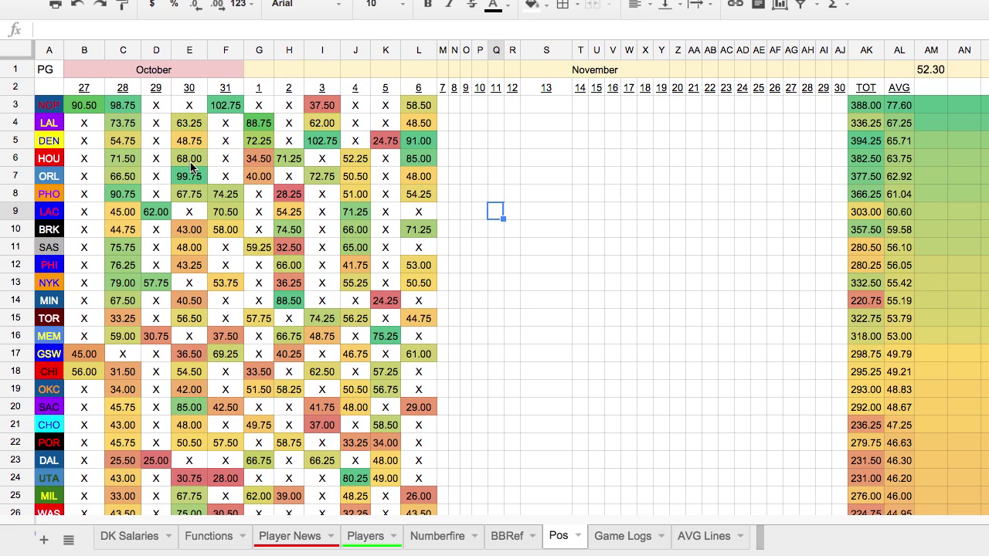
Return to the spreadsheet's Pos sheet and review the PG, SG, SF, PF and C tables of points allowed by team.
click(54, 74)
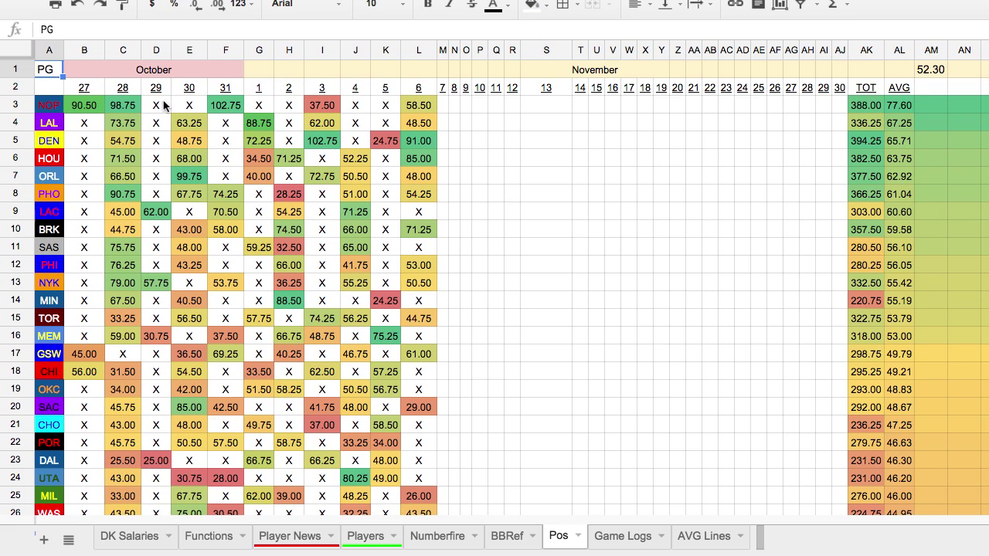
scroll(461, 154, down, 10)
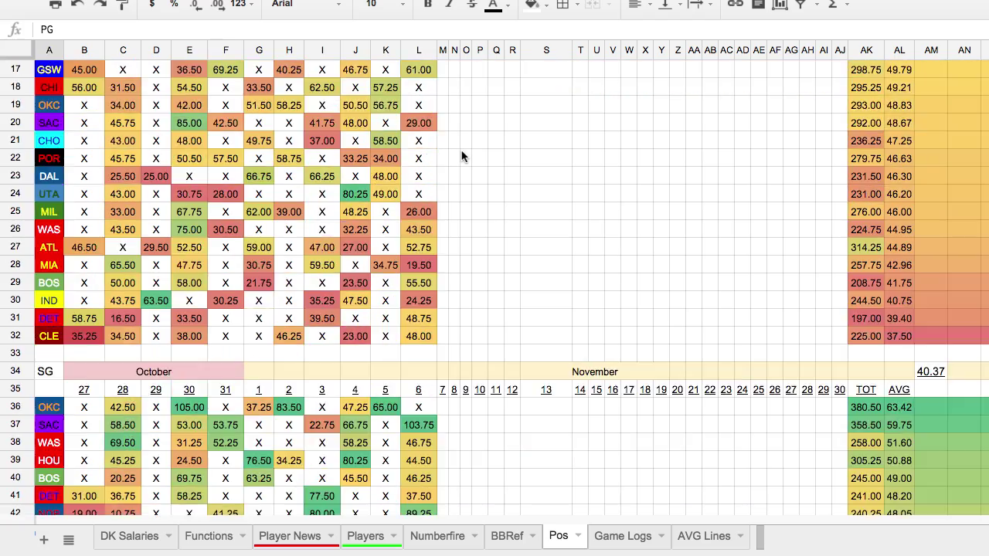
scroll(92, 227, down, 13)
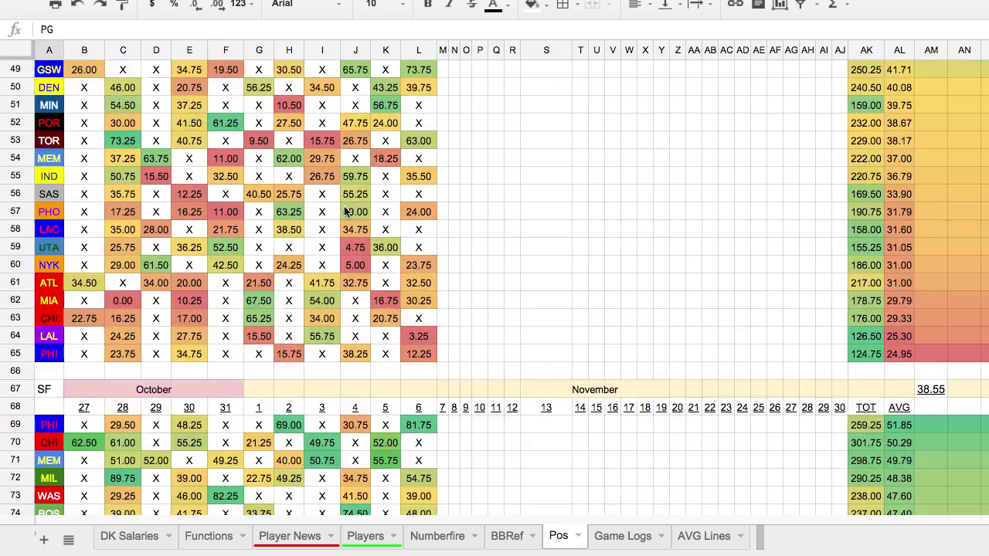
scroll(377, 221, down, 12)
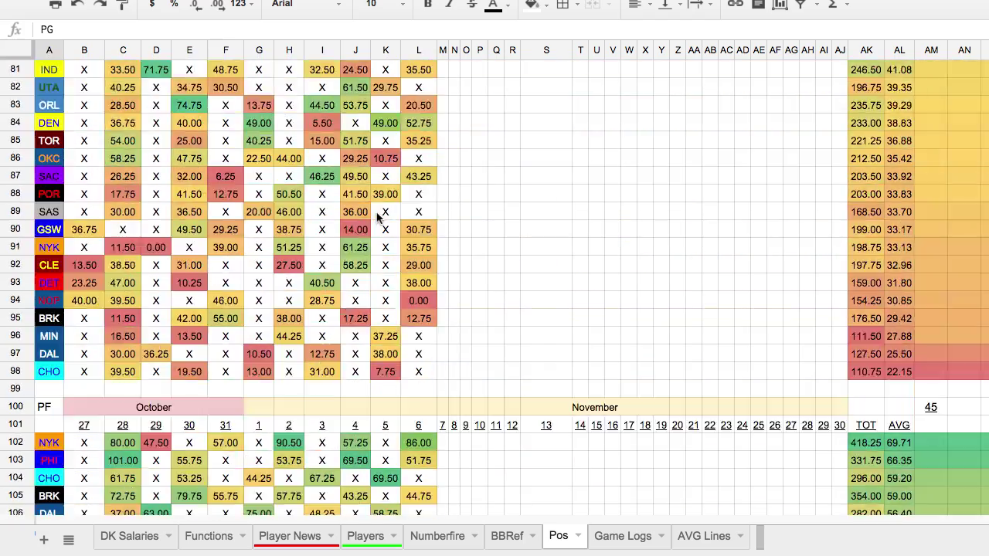
scroll(376, 220, down, 8)
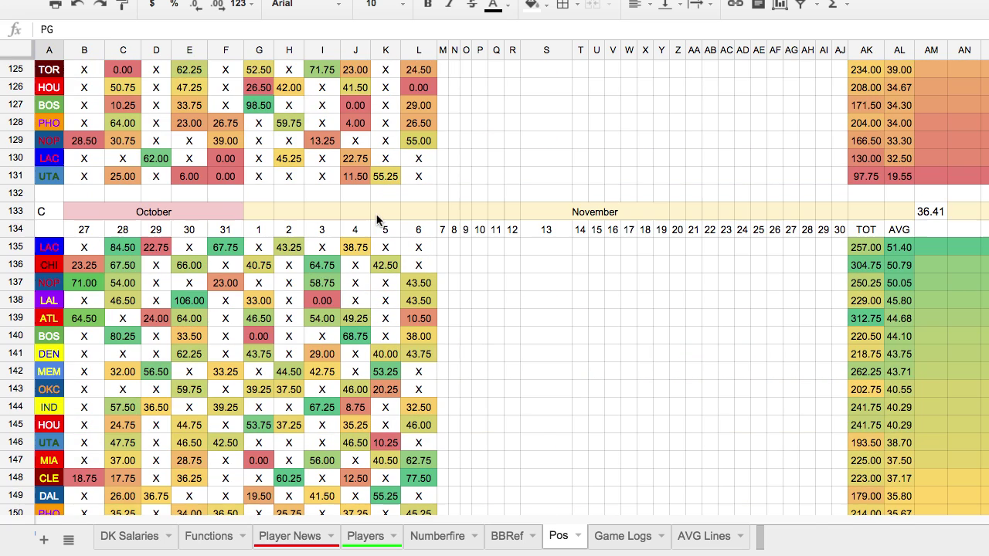
scroll(379, 221, down, 3)
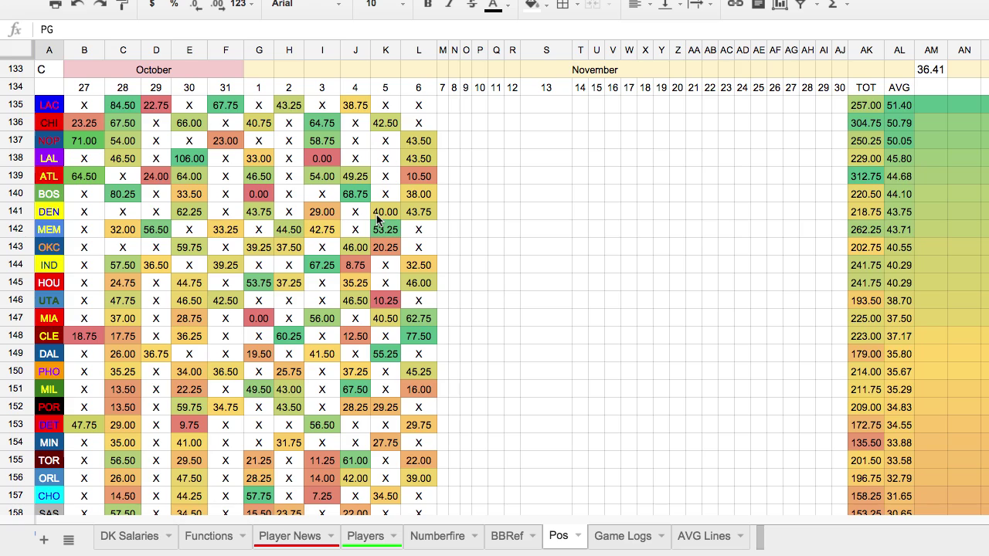
Examine the center table's AVERAGE formula in AM133 and the COUNTIF-based average in AL135, leaving both unedited, and return to the PG table.
click(932, 74)
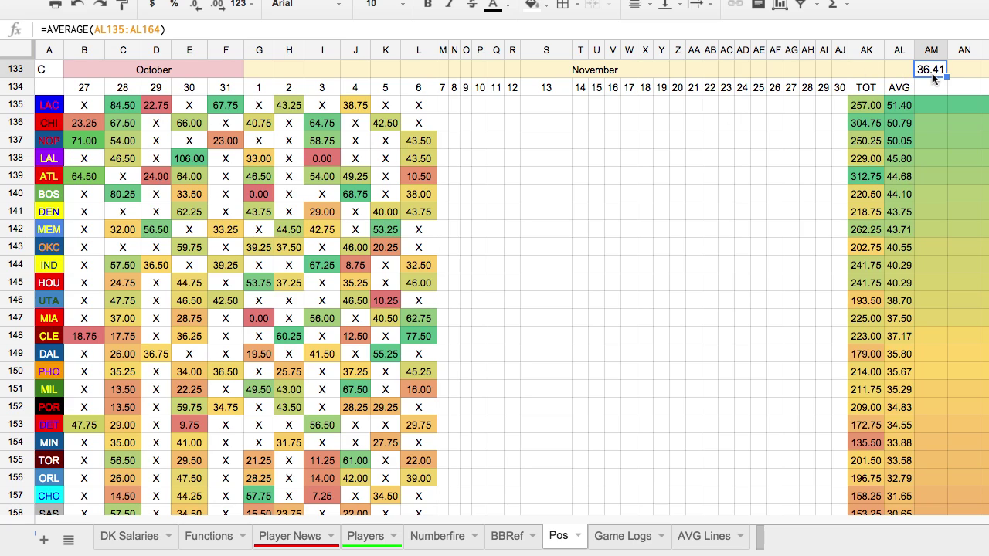
click(187, 29)
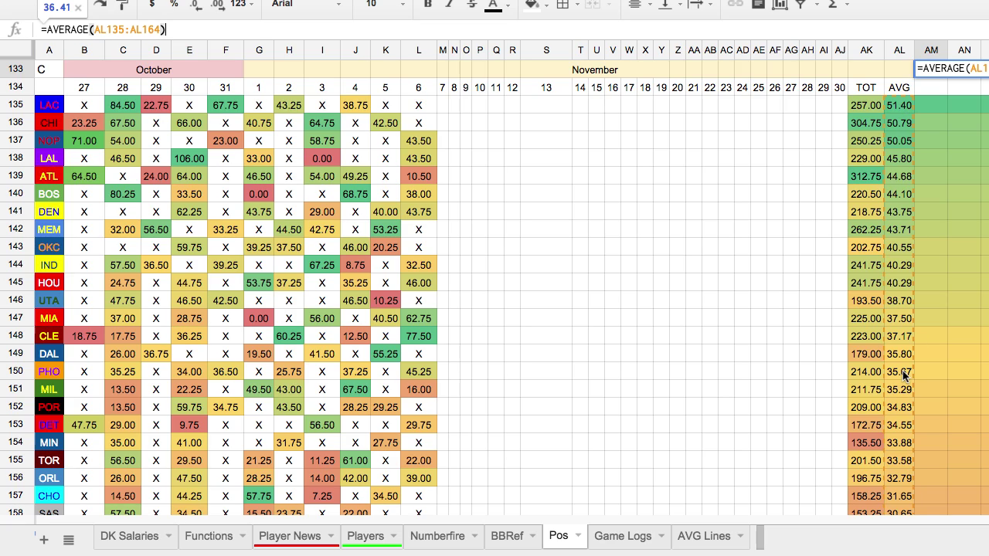
key(Escape)
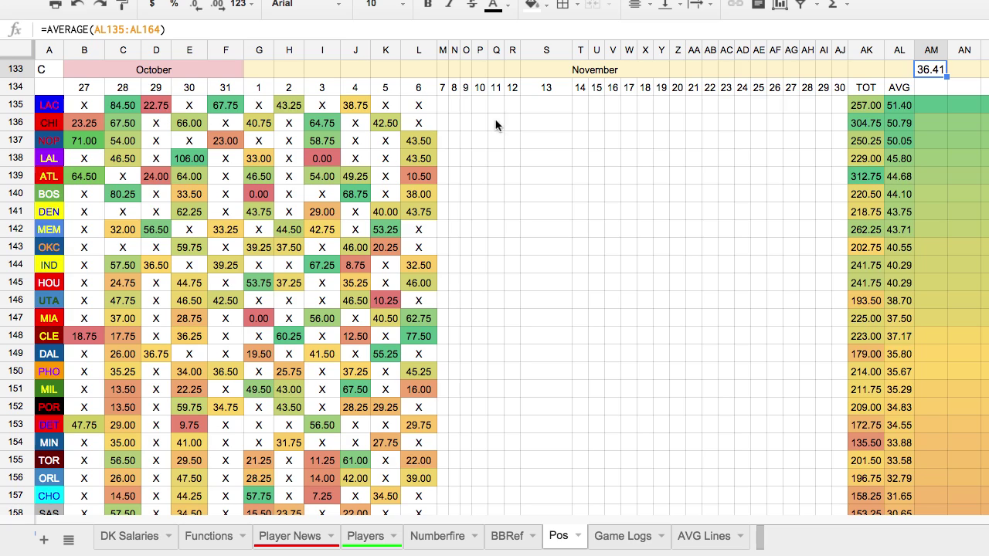
click(900, 109)
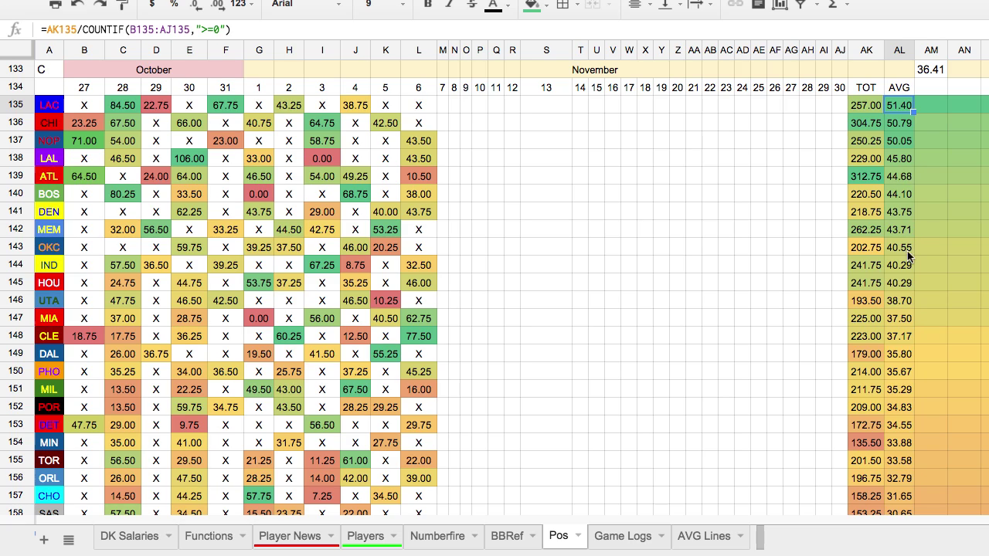
click(939, 69)
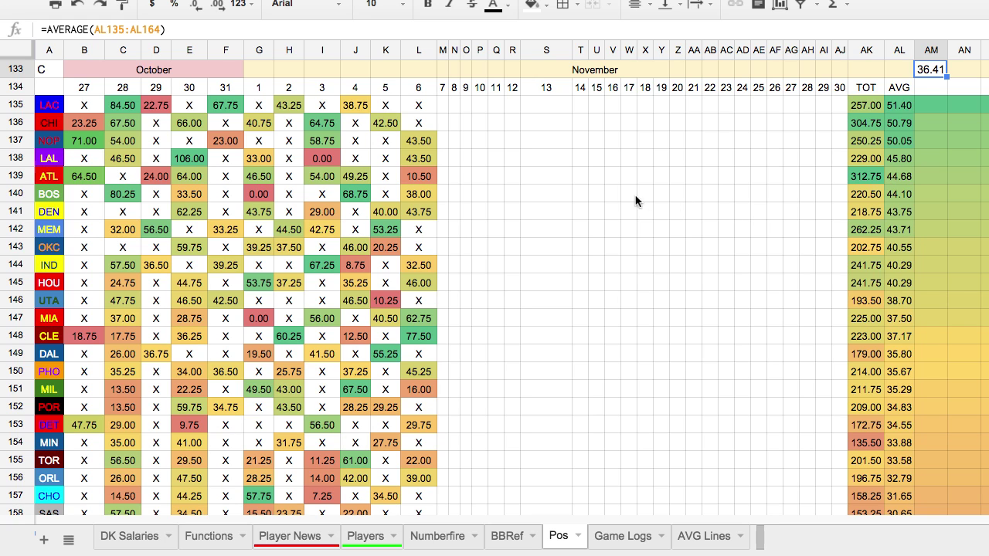
scroll(456, 322, up, 10)
scroll(456, 320, up, 20)
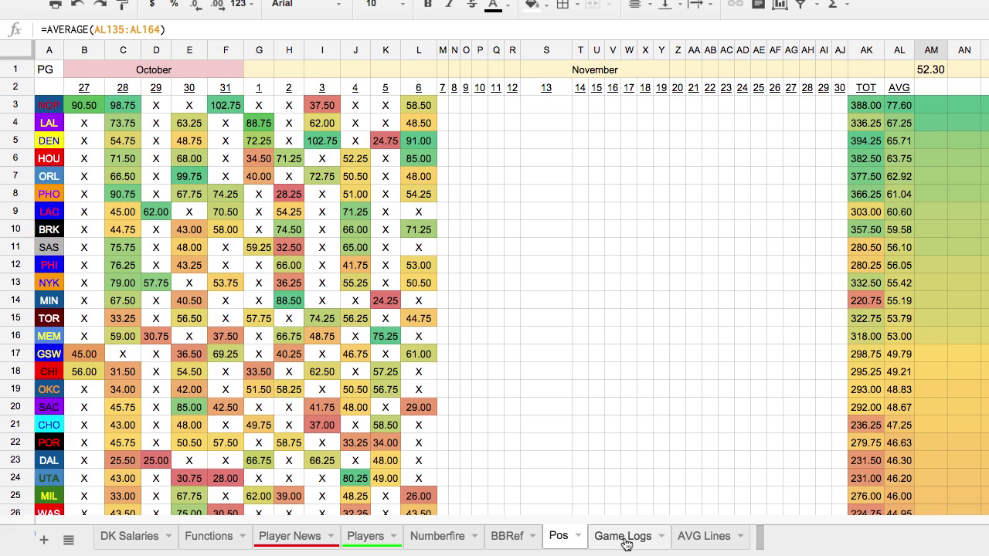
Open the AVG Lines sheet and hide columns H through AG so DKPts follows the team columns.
click(704, 536)
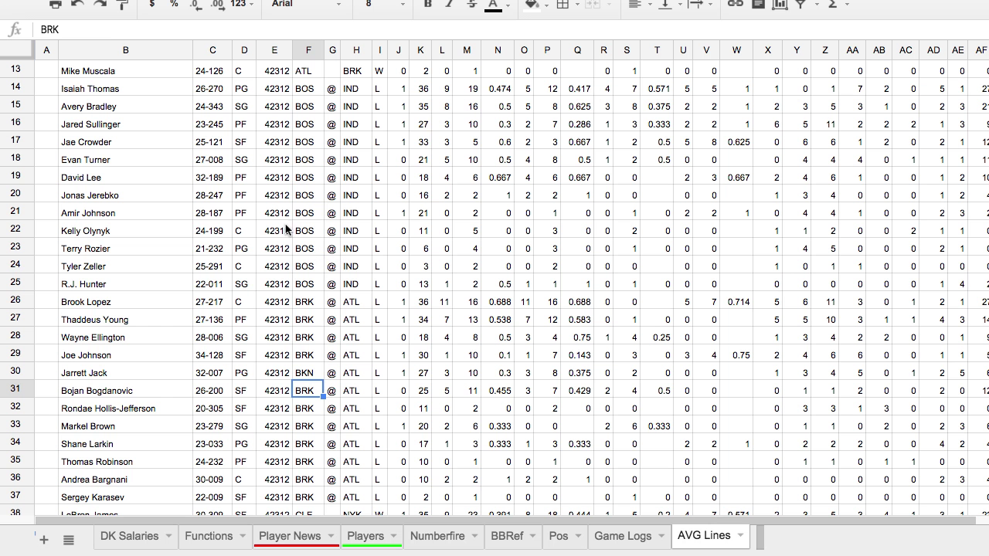
scroll(331, 183, up, 4)
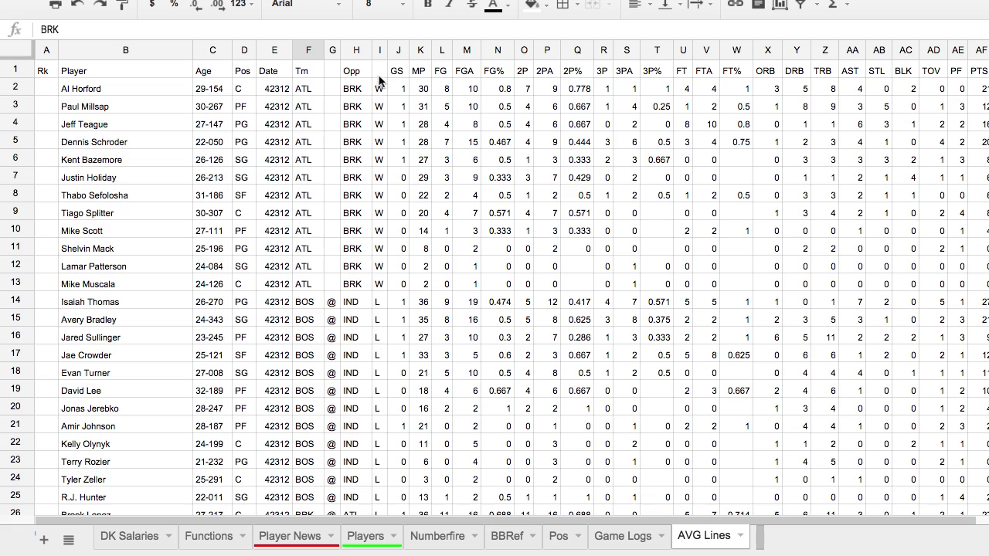
drag(355, 50, 984, 50)
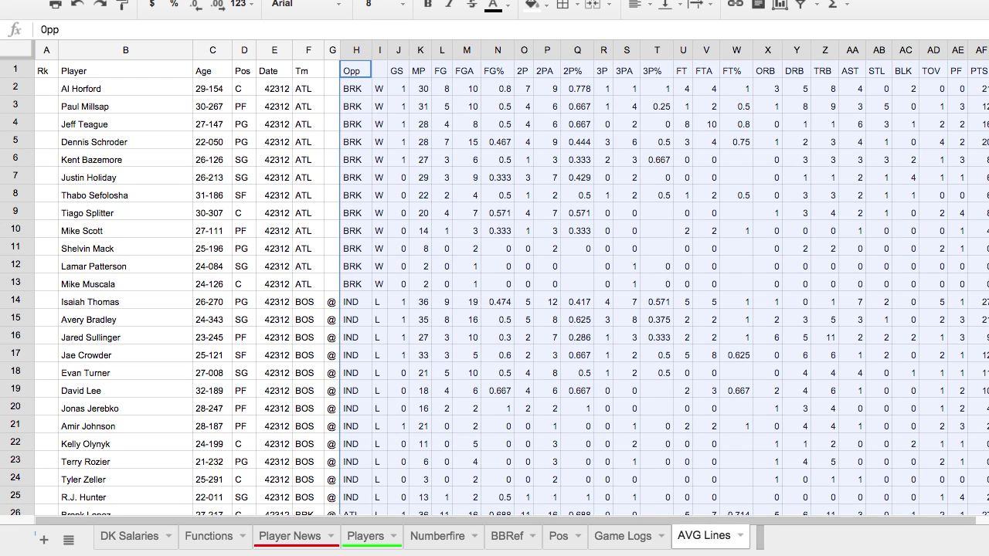
key(ctrl+alt+0)
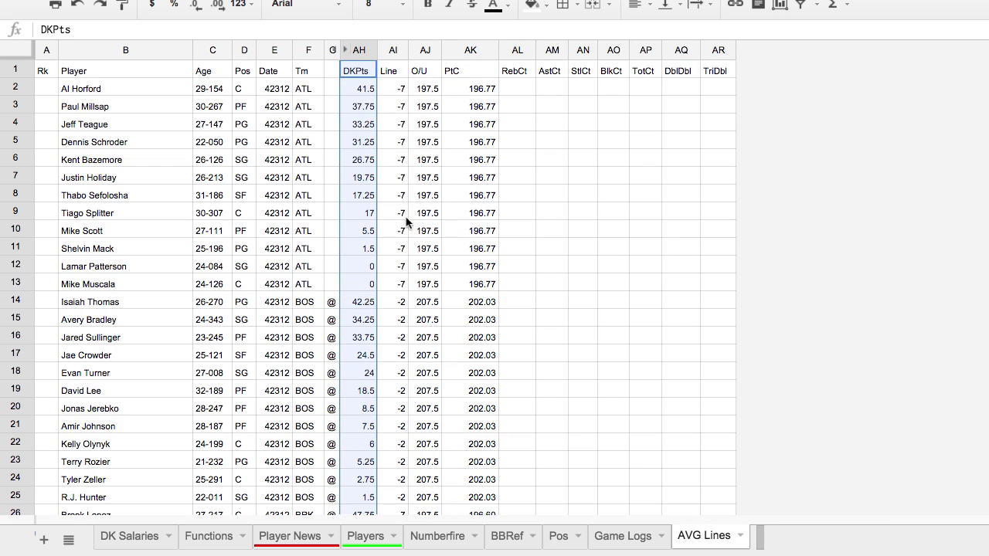
Examine the Line value in AI9 and the row 2 values under DKPts, PtC, O/U and Line on the AVG Lines sheet.
click(393, 214)
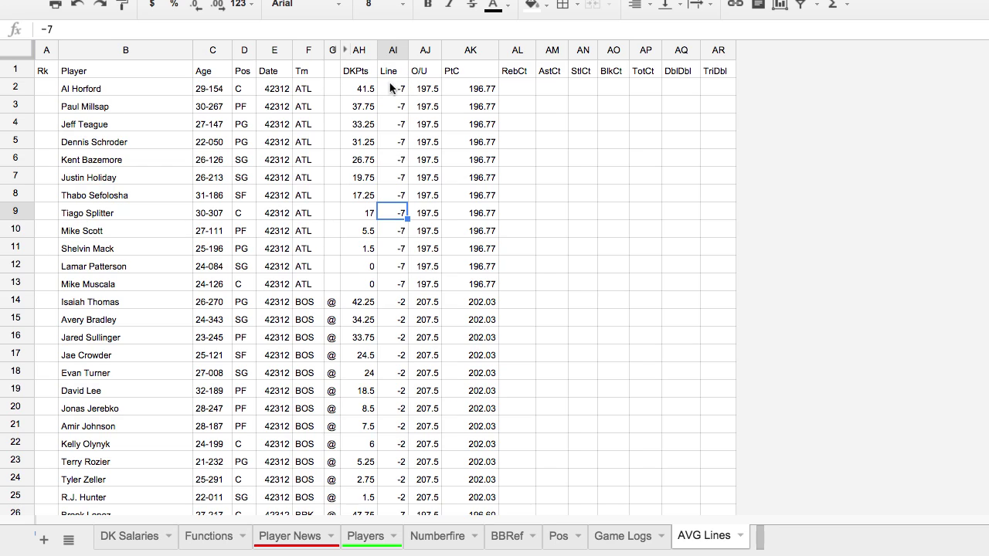
click(359, 90)
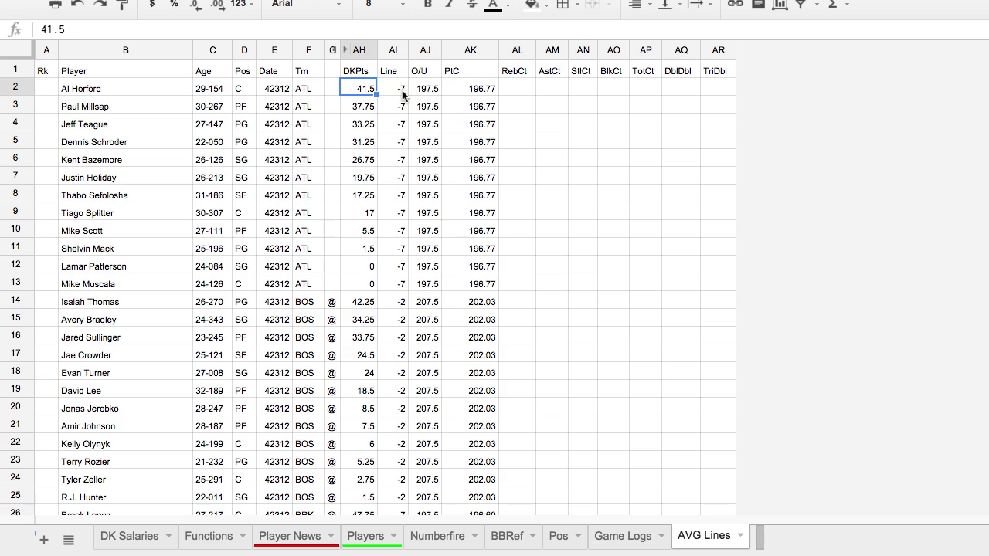
click(469, 94)
click(425, 91)
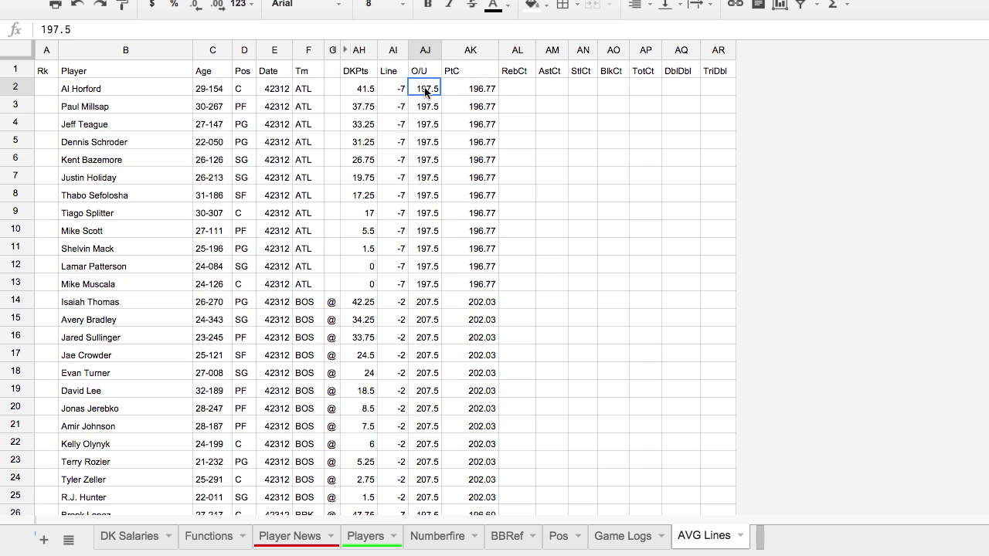
click(397, 92)
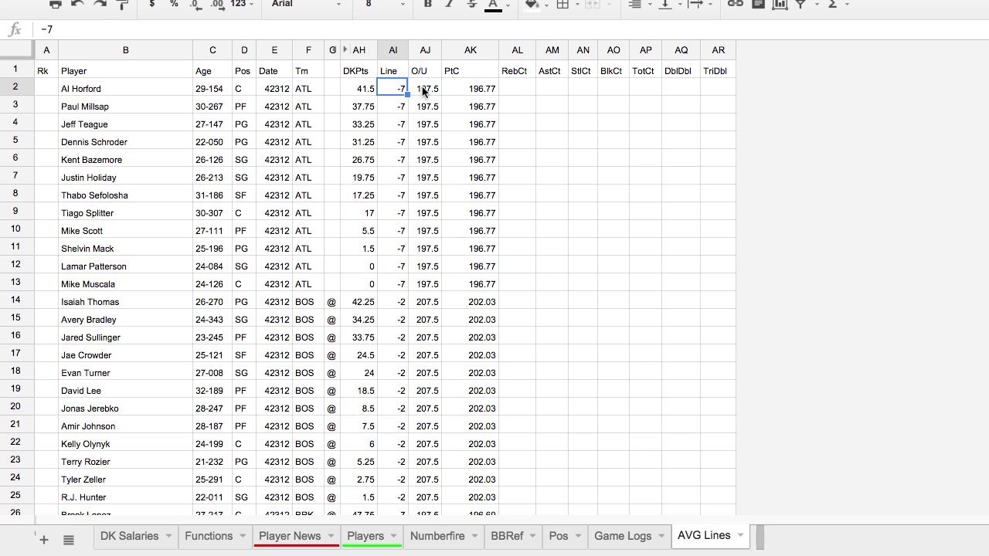
Examine the O/U value in AJ2 and the PtC AVERAGEIF formula in AK2 on AVG Lines, and return to the Players sheet.
click(423, 91)
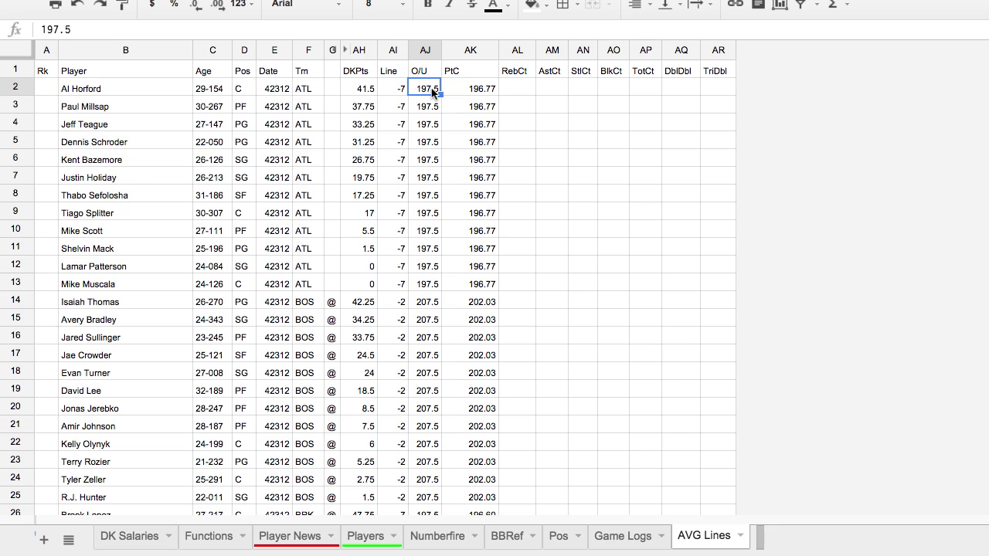
click(484, 92)
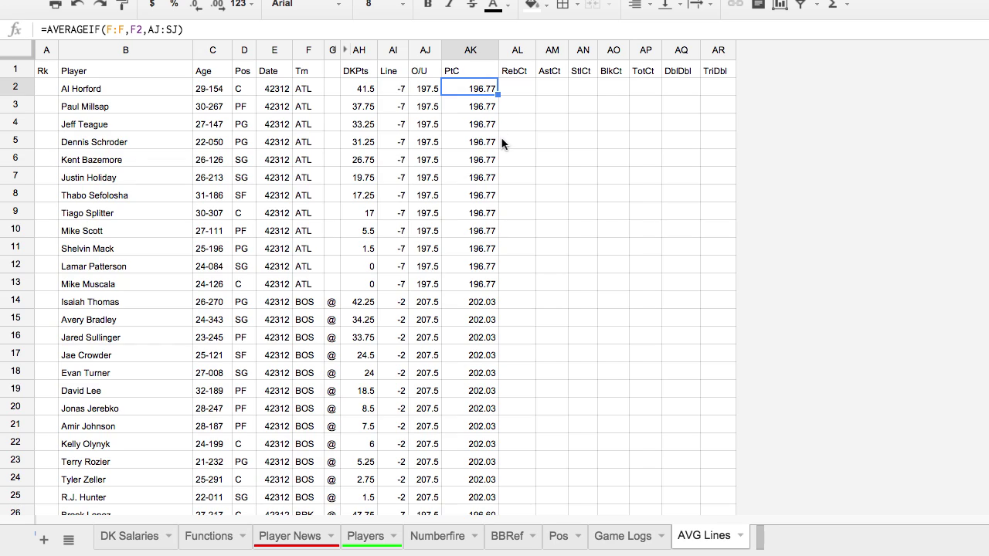
click(425, 91)
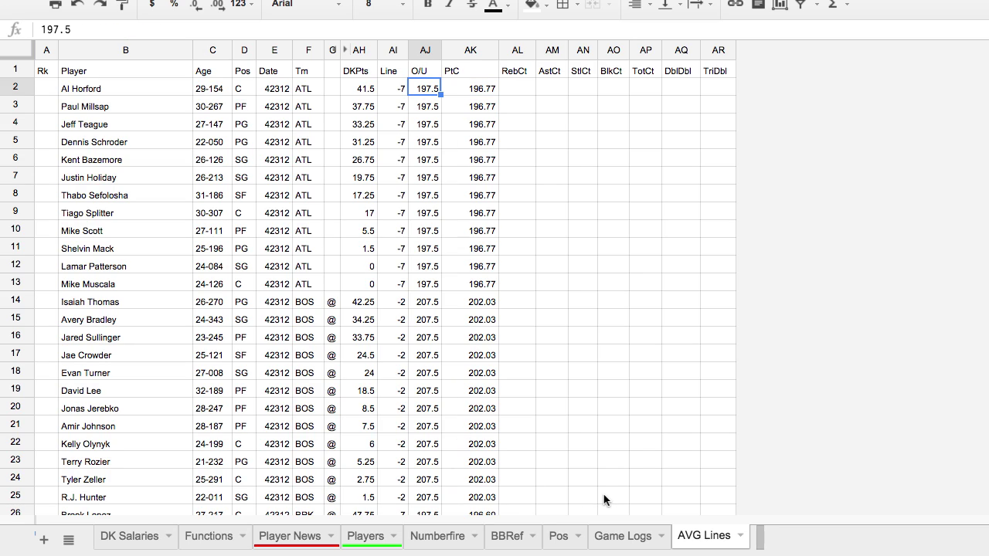
click(366, 536)
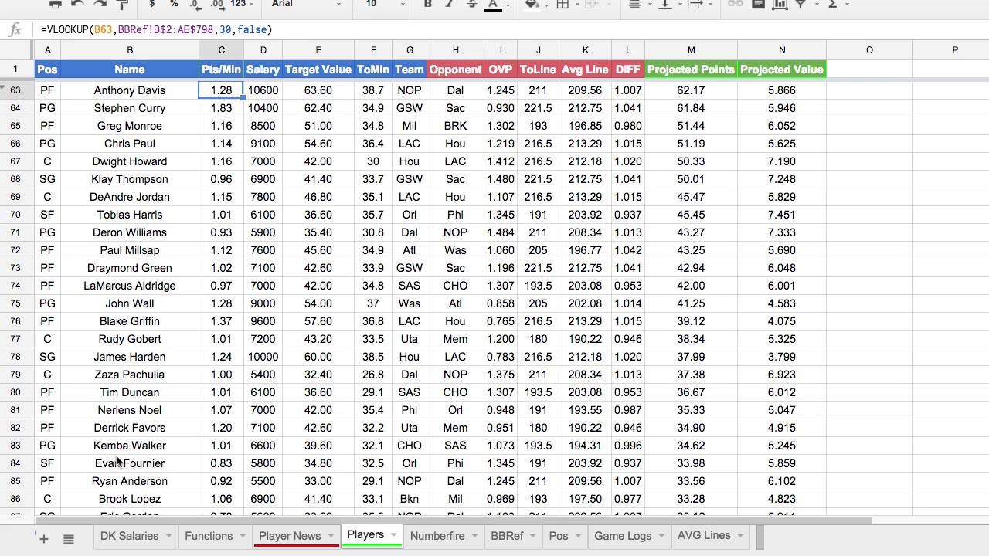
Open the DK Salaries sheet, examine the position reference =A2 in G2, and fill it down through G5.
click(121, 534)
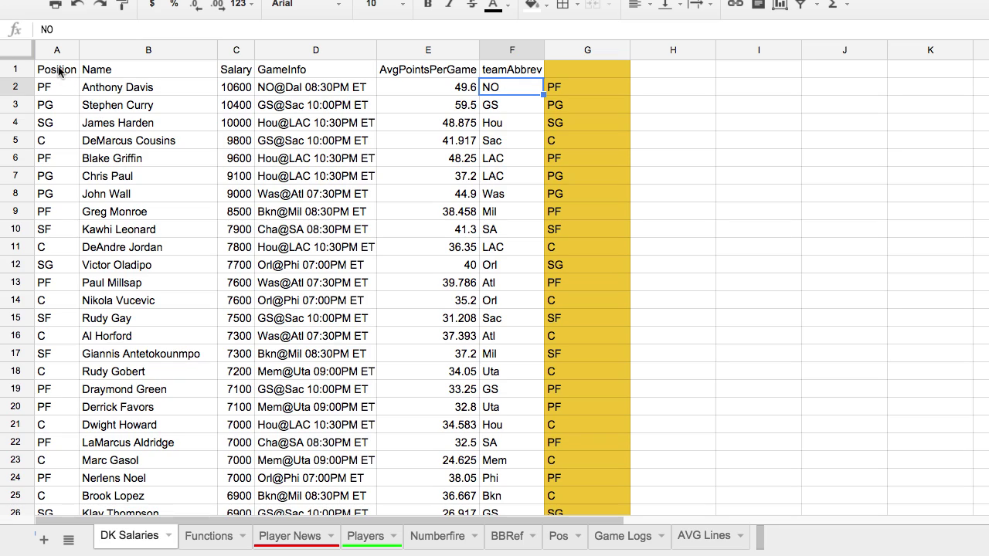
click(576, 88)
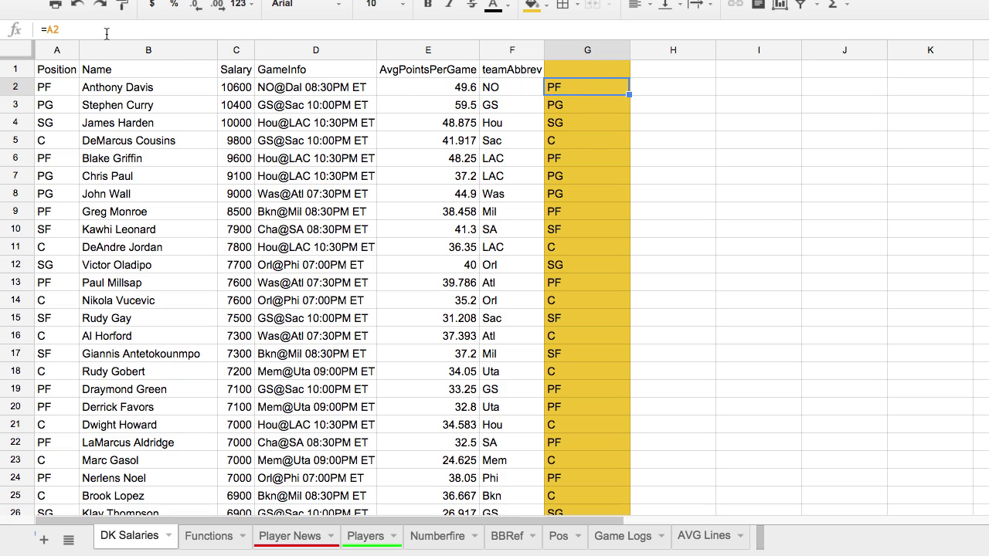
click(84, 33)
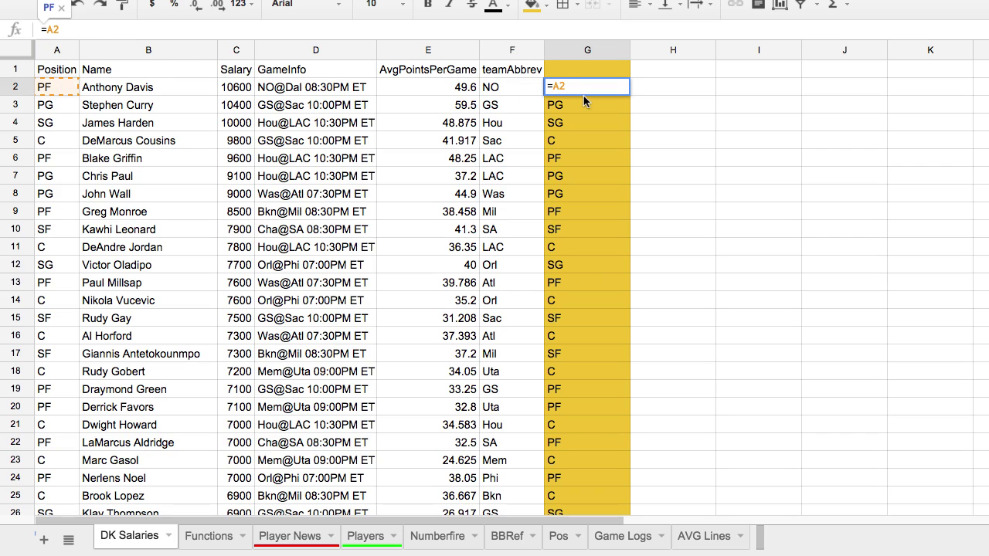
key(Escape)
drag(631, 93, 627, 143)
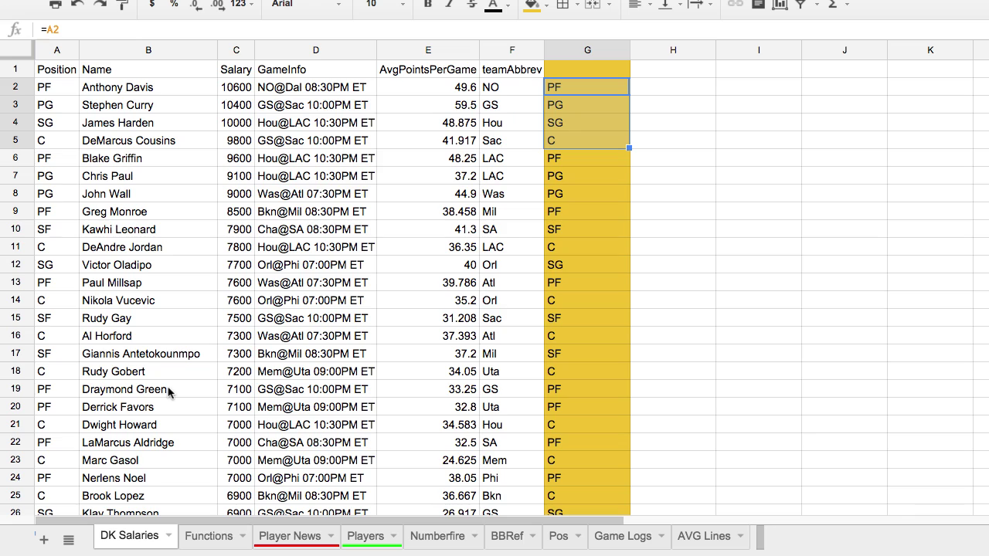
Open the Functions sheet and examine the DK Salaries references for Pos, Name, Salary and Game in A2 through D2.
click(202, 533)
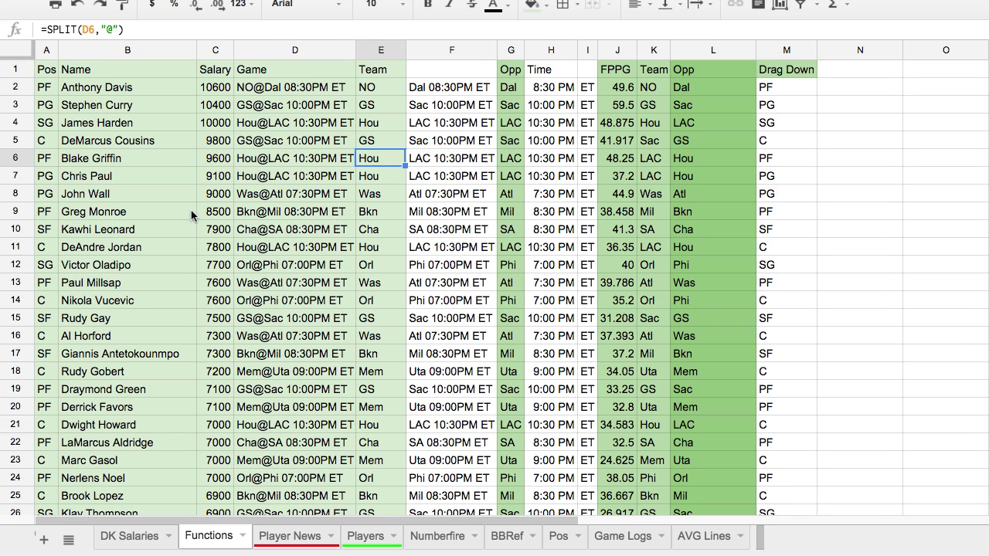
click(177, 158)
click(155, 88)
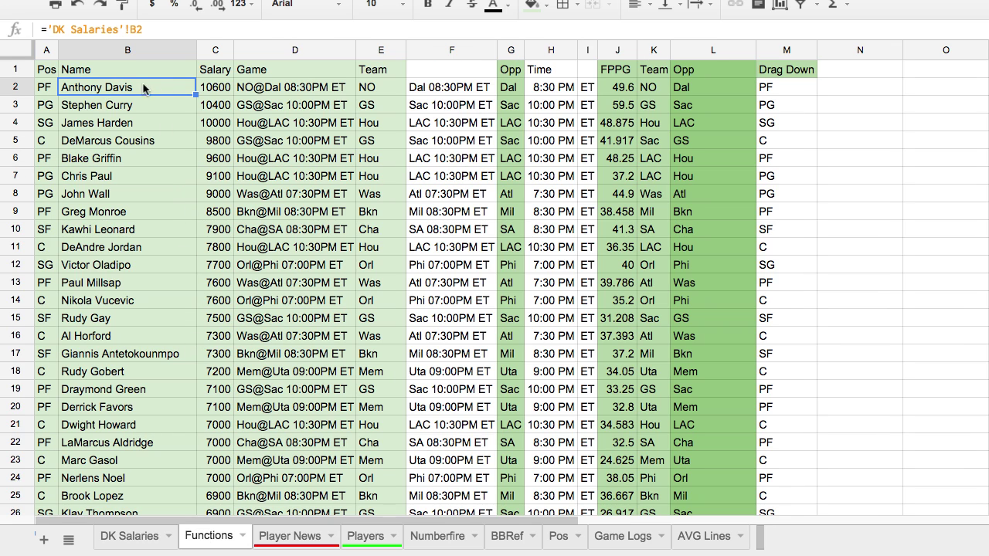
click(48, 88)
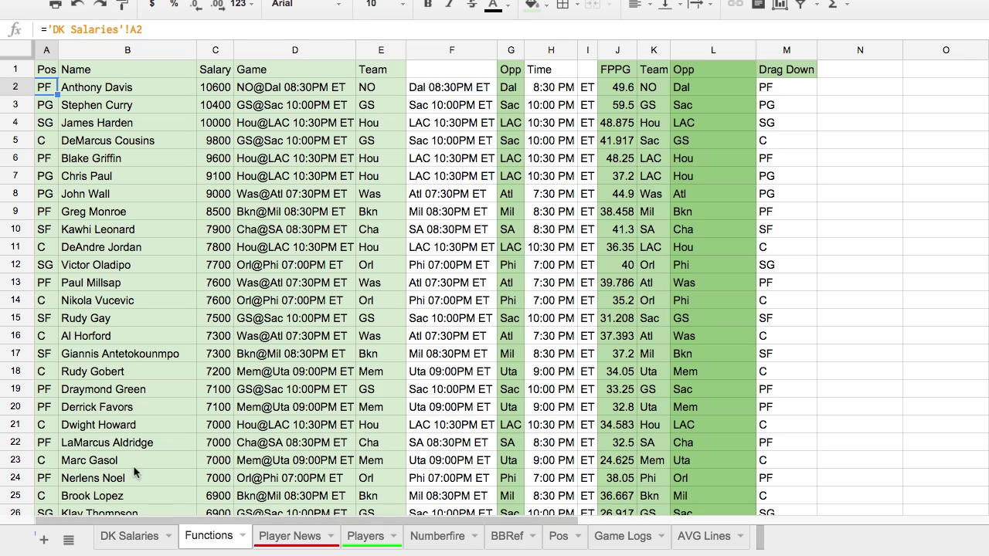
key(Right)
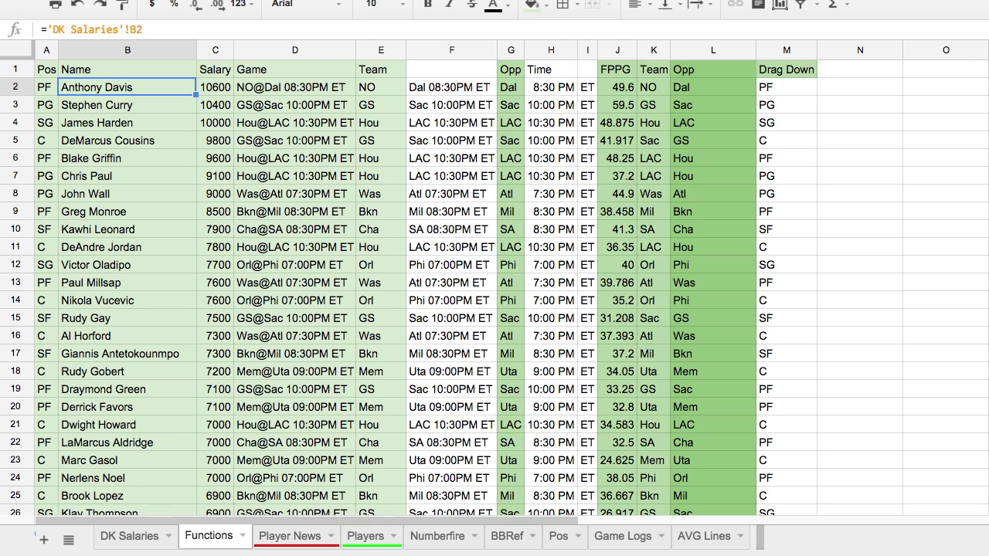
click(216, 87)
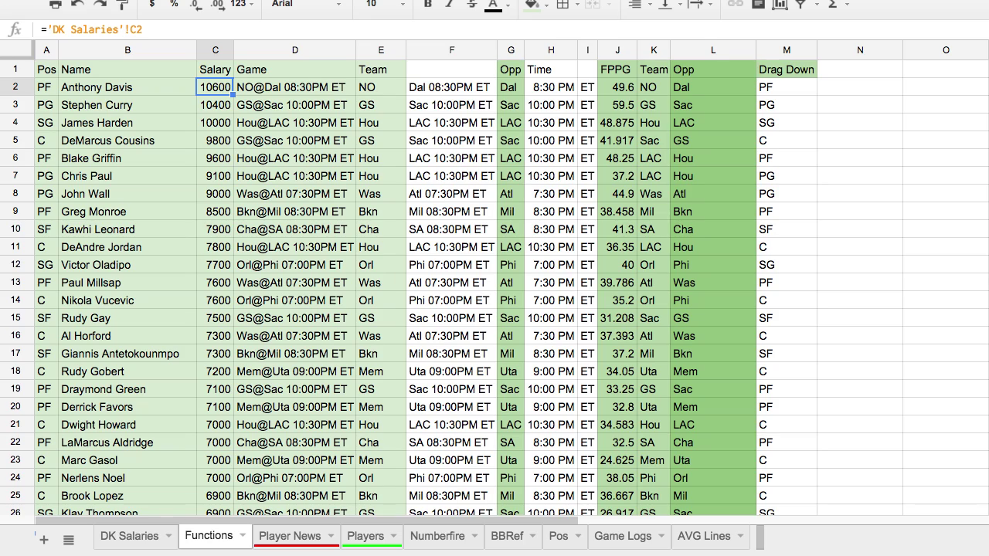
click(294, 88)
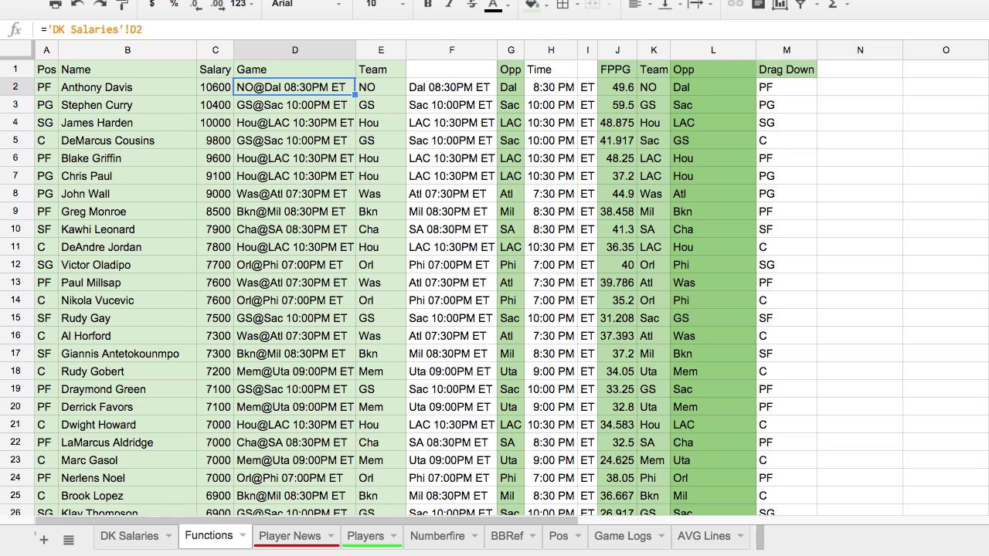
Examine the SPLIT formula in E2 that separates the Game text in D2 at the "@", leaving it unedited.
click(380, 87)
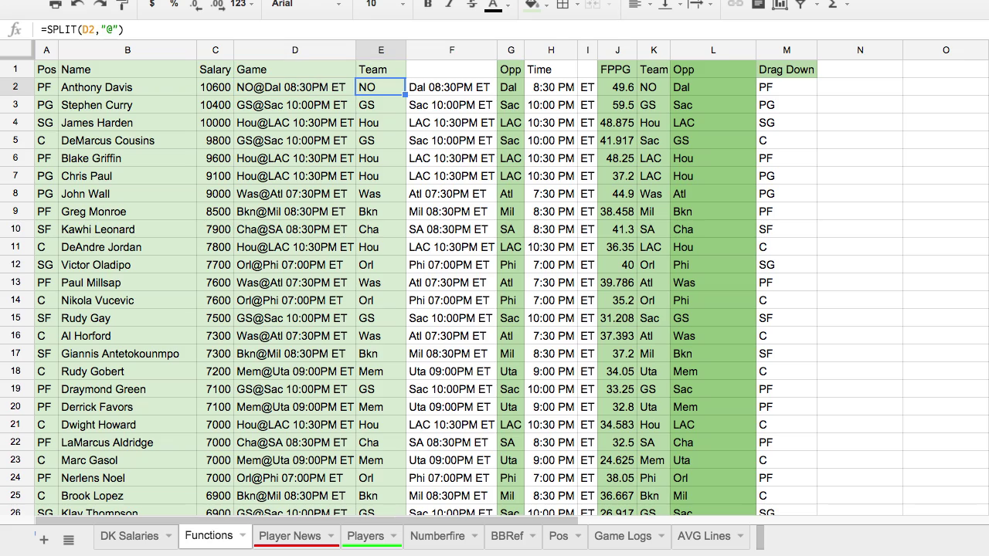
click(294, 87)
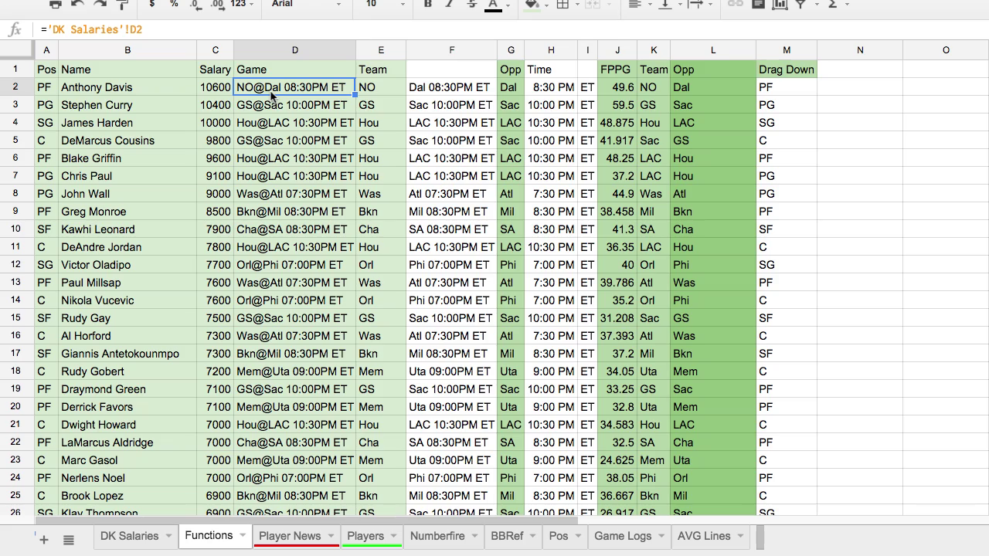
key(Right)
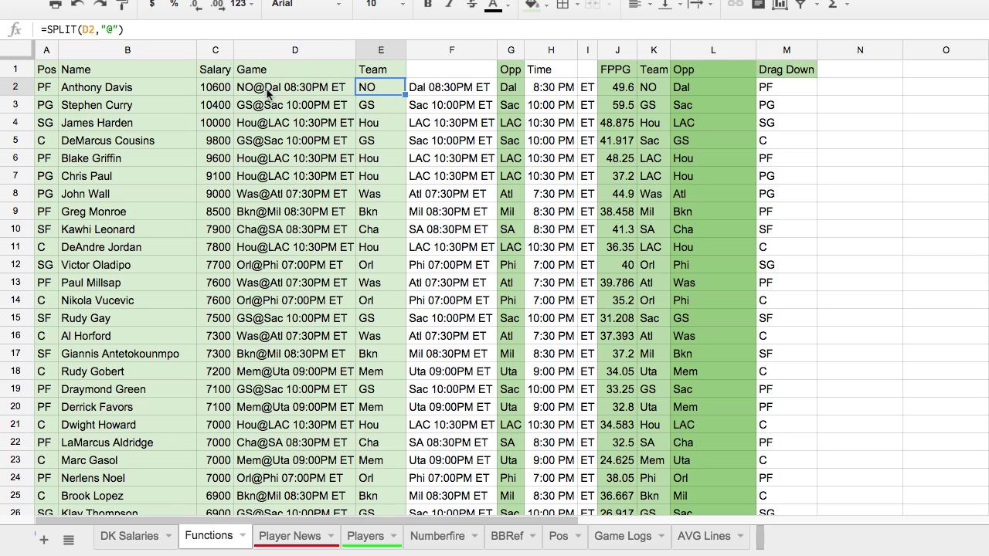
click(81, 29)
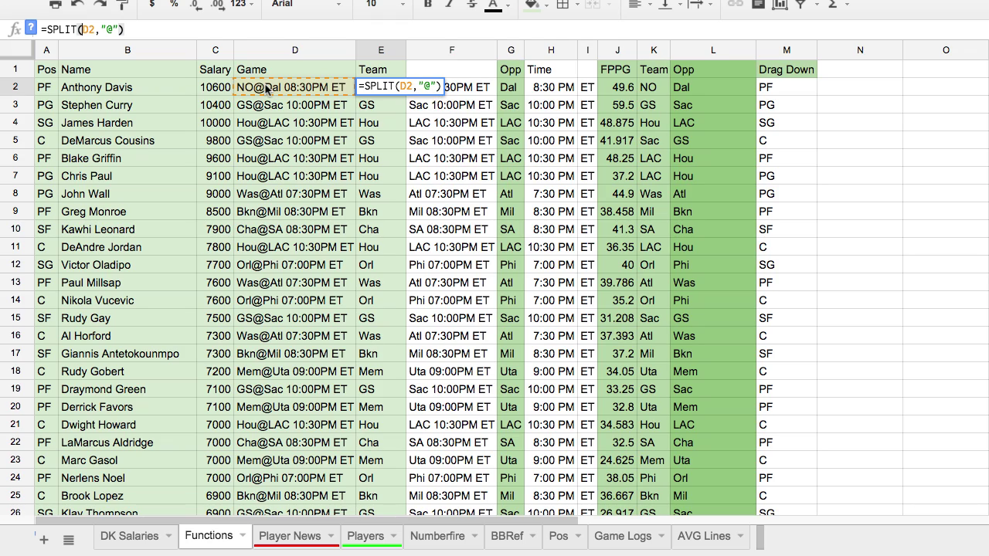
click(303, 100)
click(354, 91)
click(370, 91)
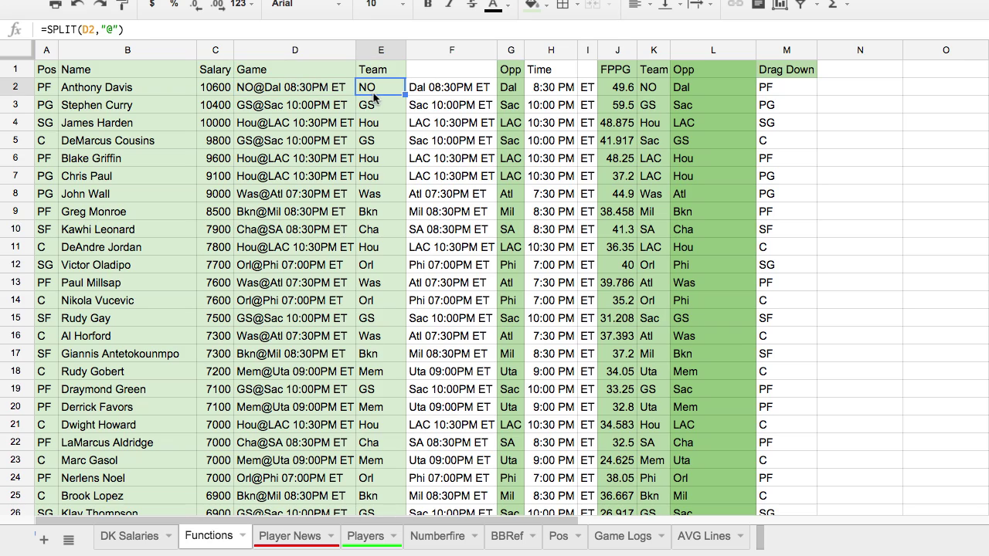
Examine row 2 of the Functions sheet from F2 through K2, including the space-delimited SPLIT in G2 and the FPPG and Team references.
click(453, 90)
key(Right)
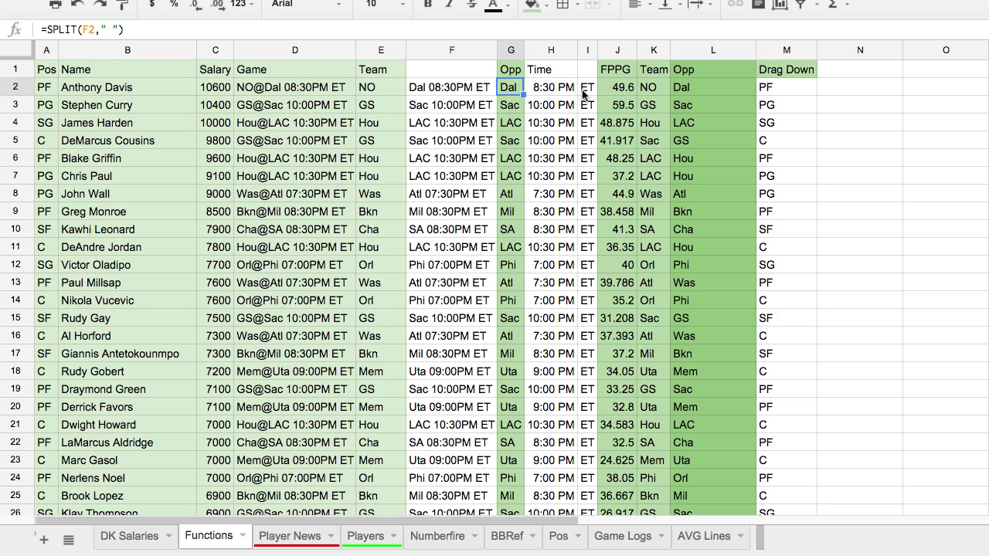
key(Right)
key(Right)
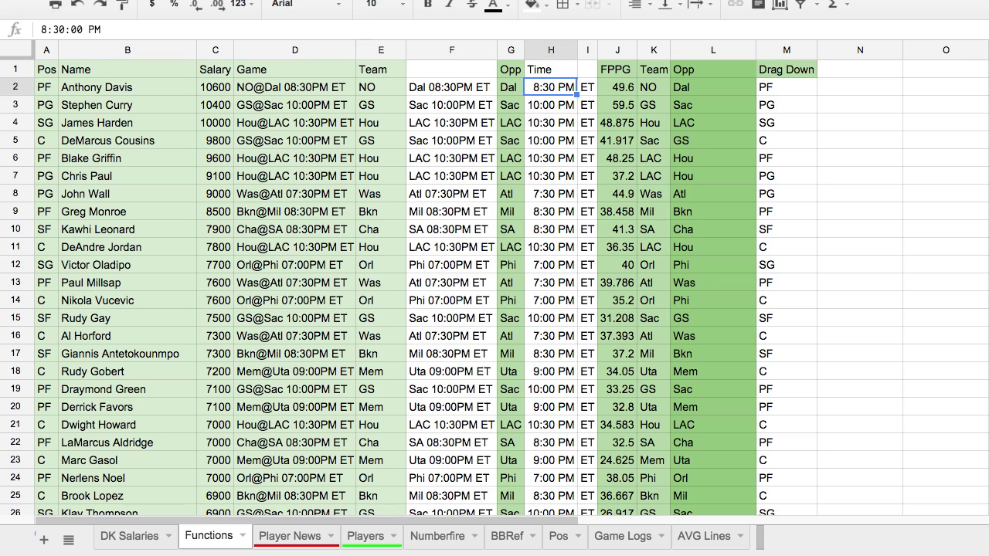
key(Right)
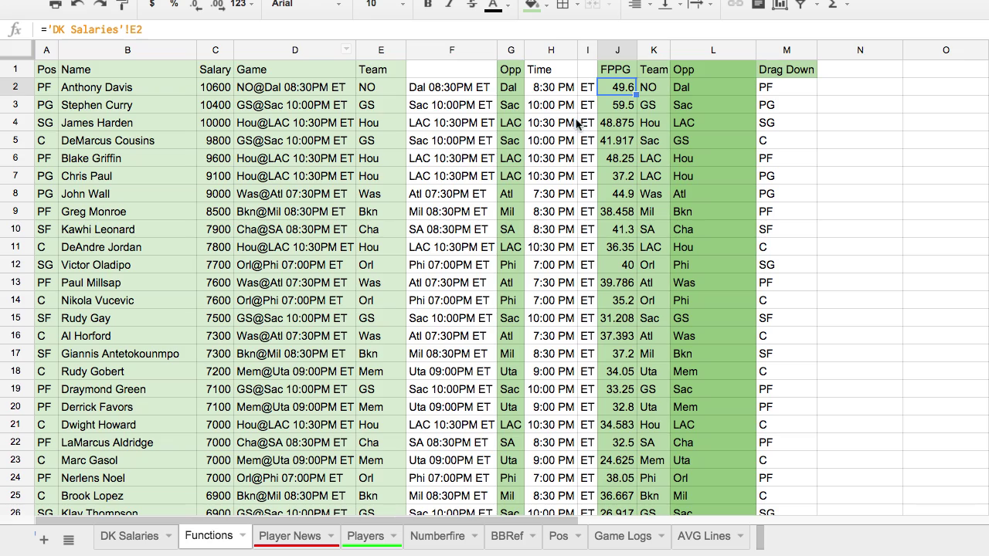
key(Right)
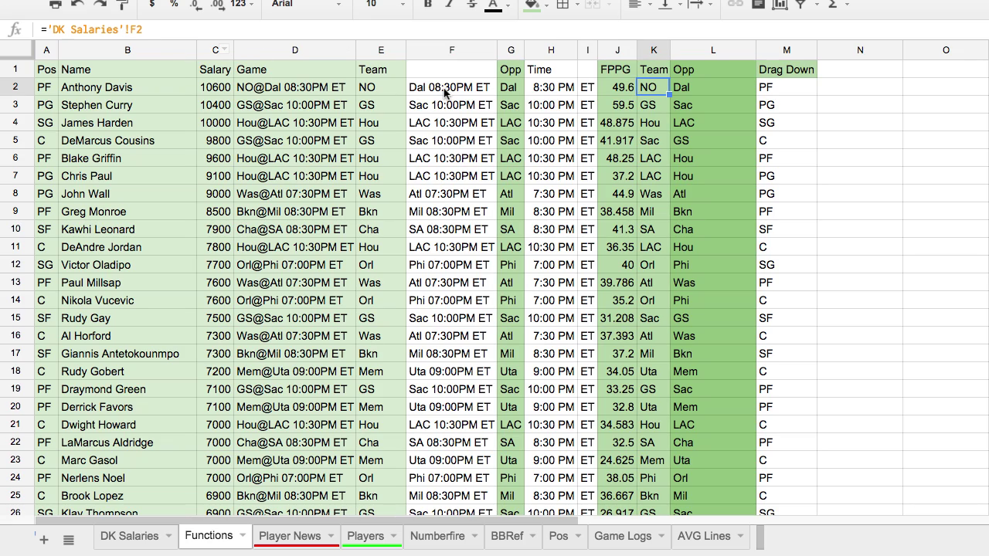
Examine the Opp formula in L2 and the Team reference in K2, and trace that reference to teamAbbrev cell F2 on DK Salaries.
key(Right)
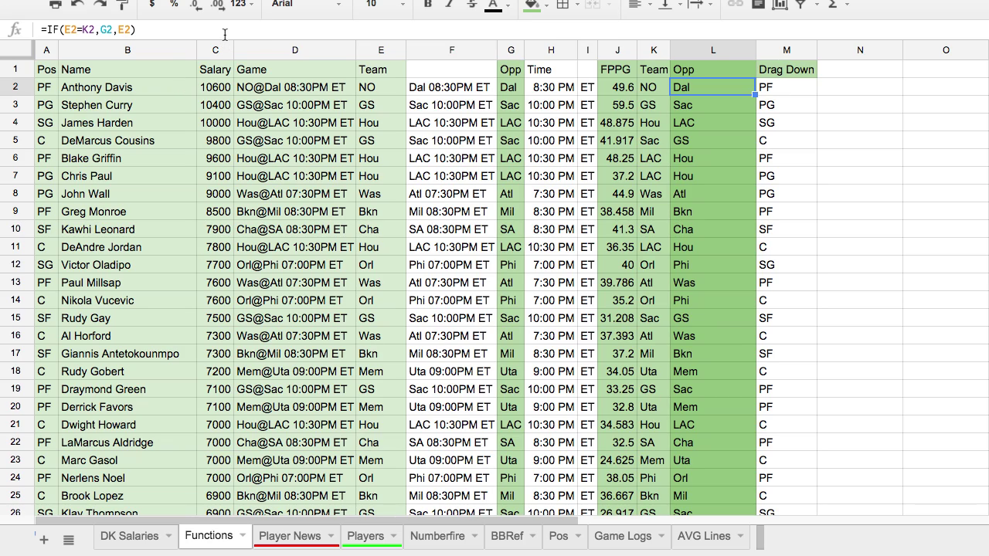
click(652, 90)
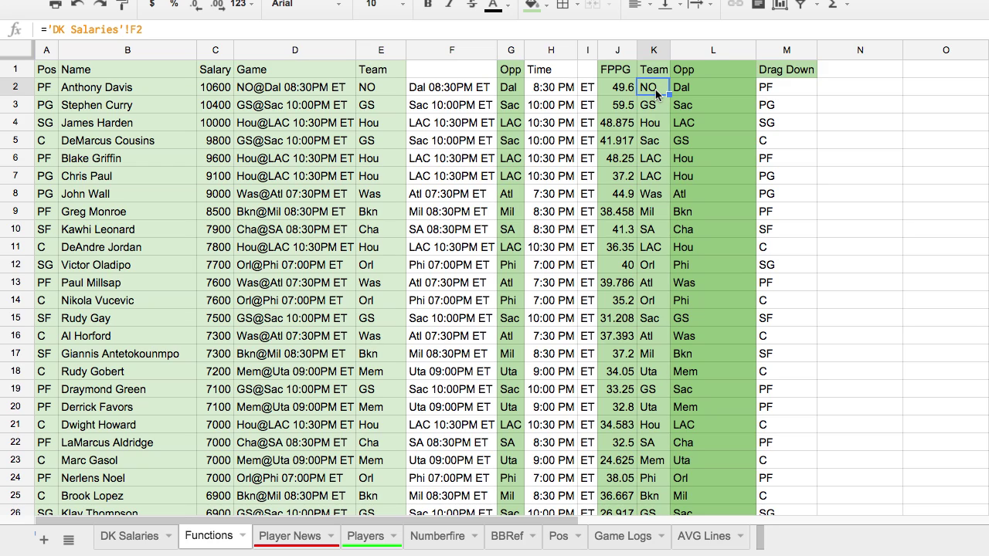
click(130, 536)
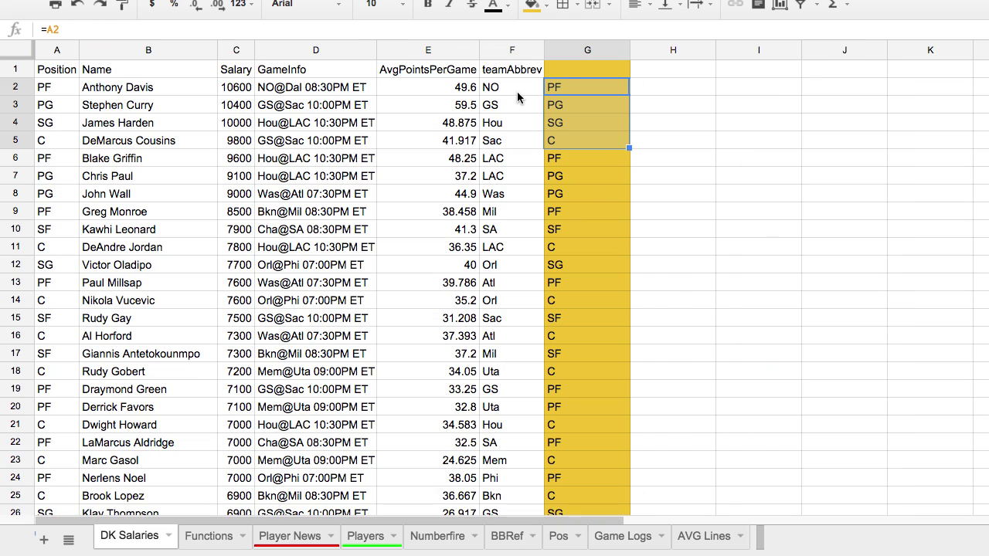
mouse_move(517, 91)
mouse_down()
mouse_move(511, 137)
mouse_move(511, 94)
mouse_up()
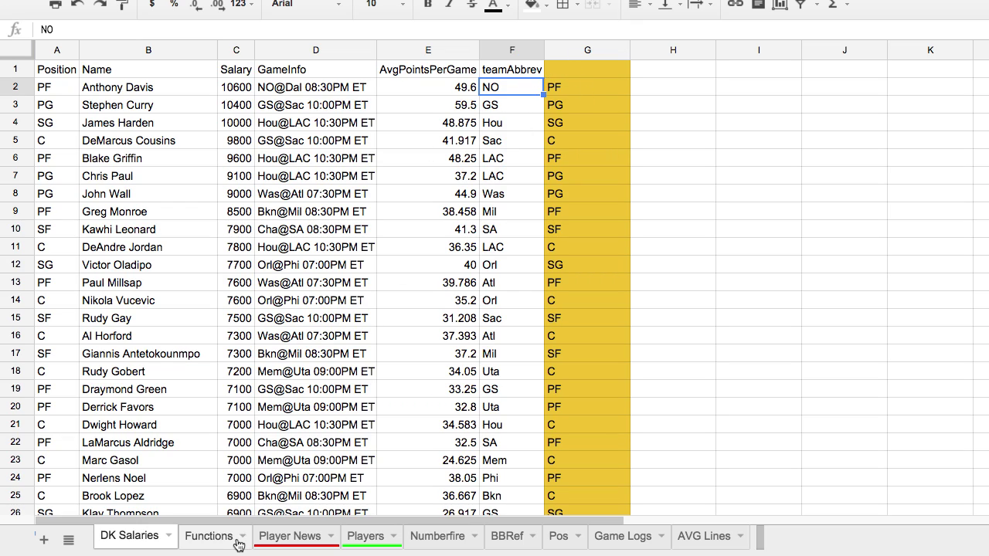
Return to the Functions sheet and examine the Opp IF formula in L2 against the Team cell K2, keeping the formula as is.
click(208, 536)
click(716, 87)
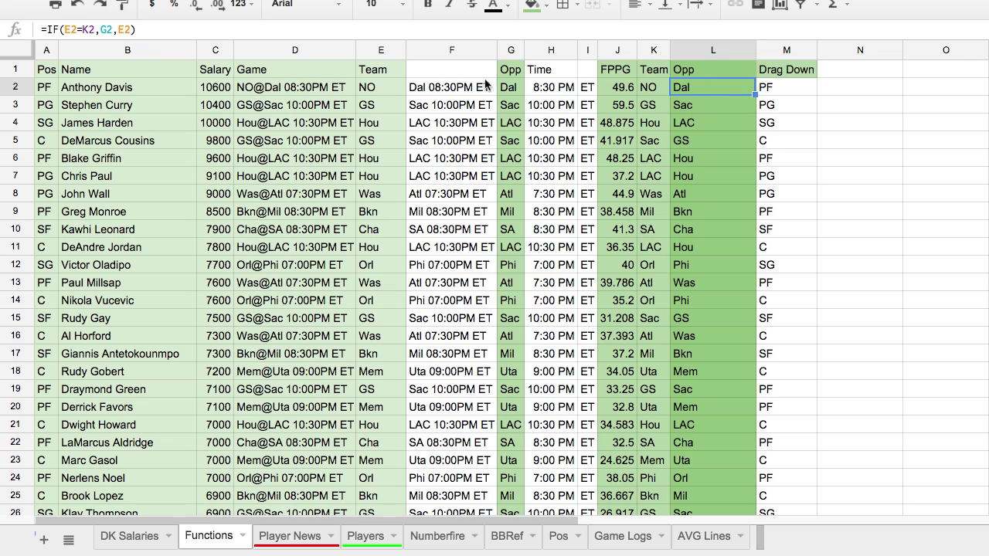
click(166, 30)
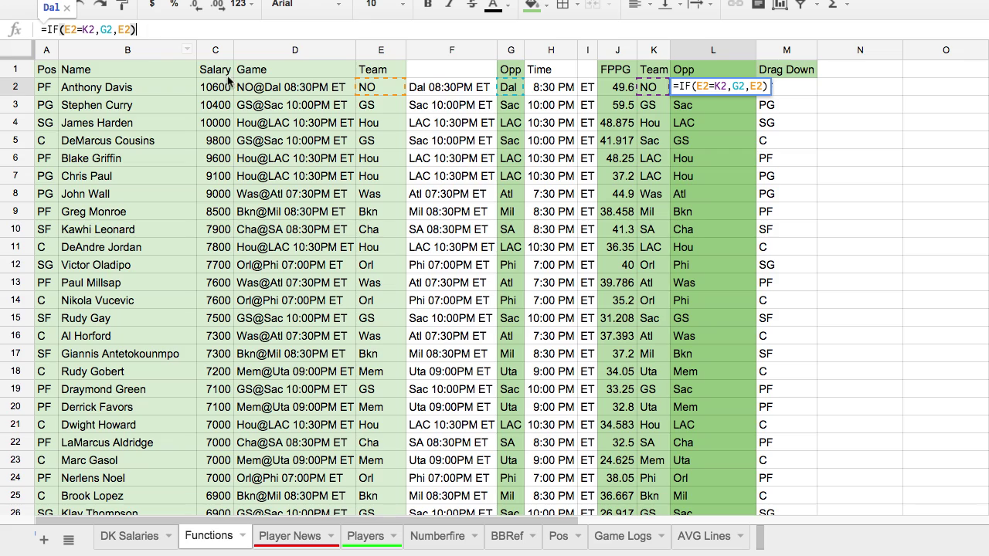
key(Return)
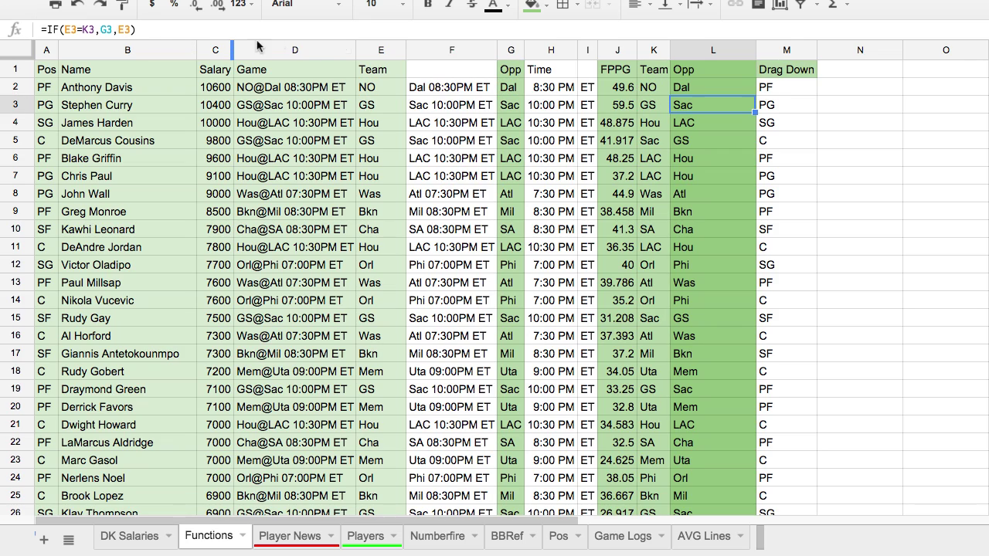
click(695, 88)
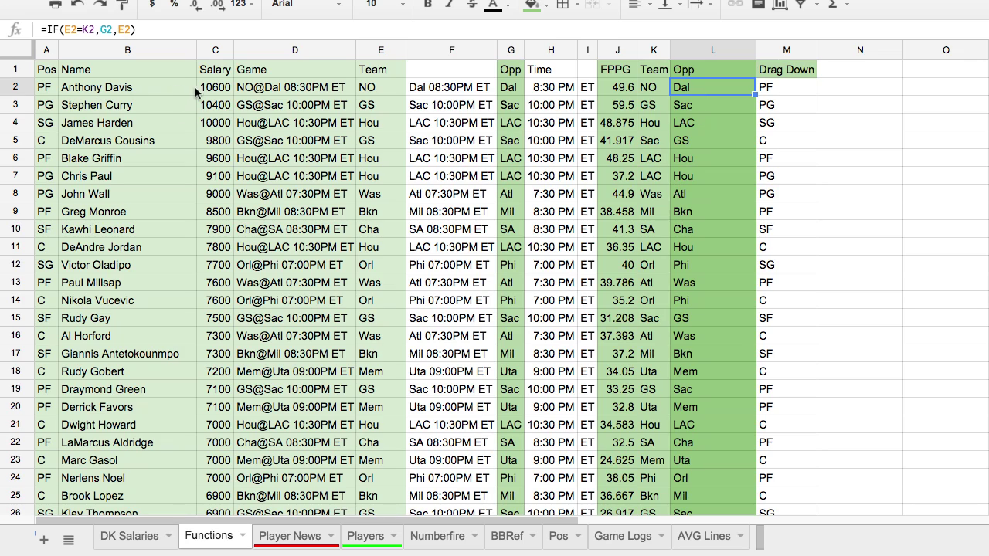
click(652, 91)
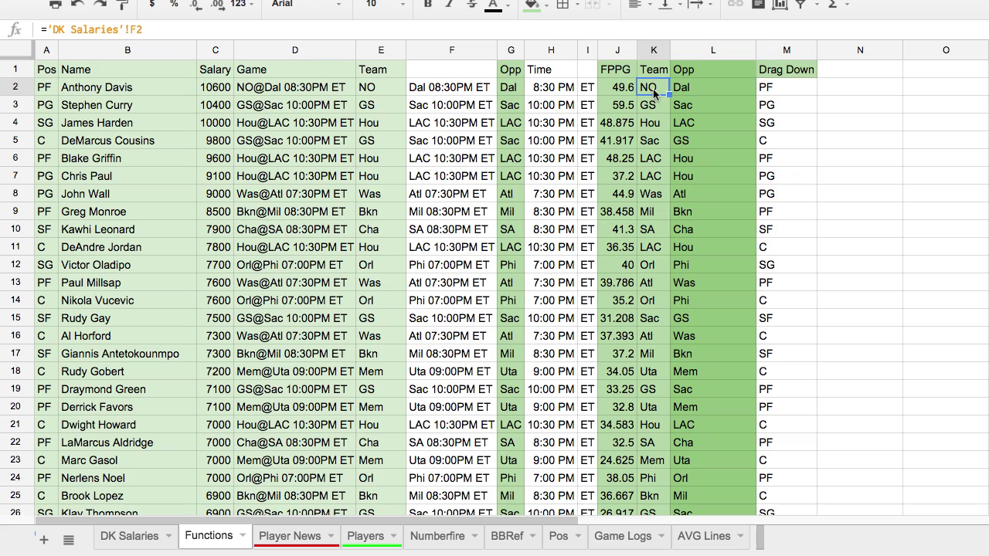
click(694, 94)
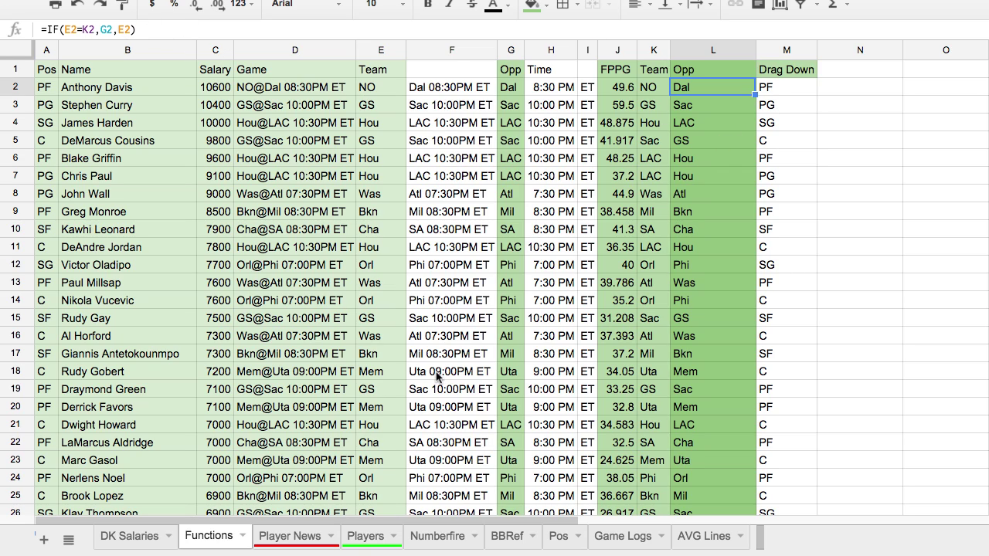
Open the Players sheet and examine the Target Value formula in E77 and the position VLOOKUP in A63.
click(362, 545)
click(338, 339)
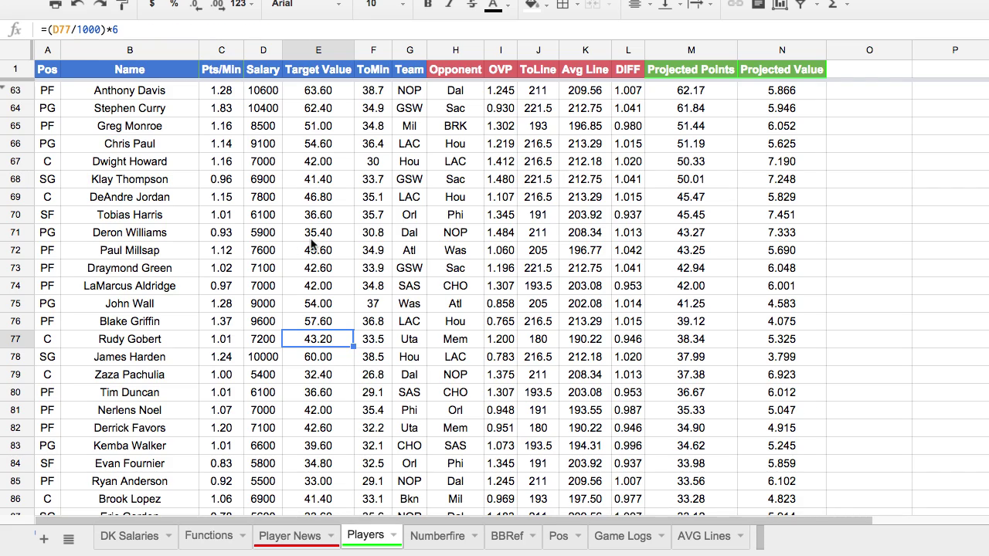
click(57, 95)
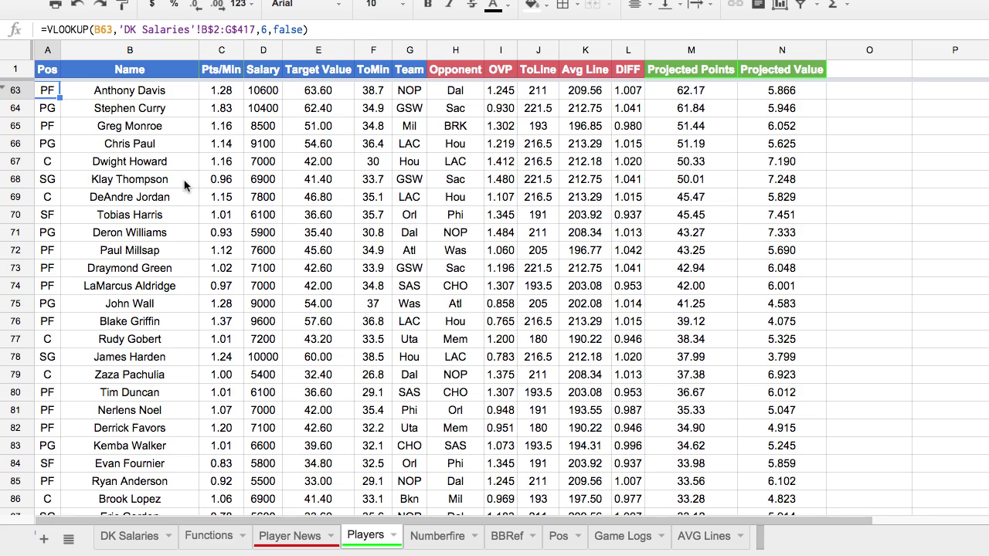
Examine the Name reference in B63 on the Players sheet and trace it to B2 on the Functions sheet.
click(145, 97)
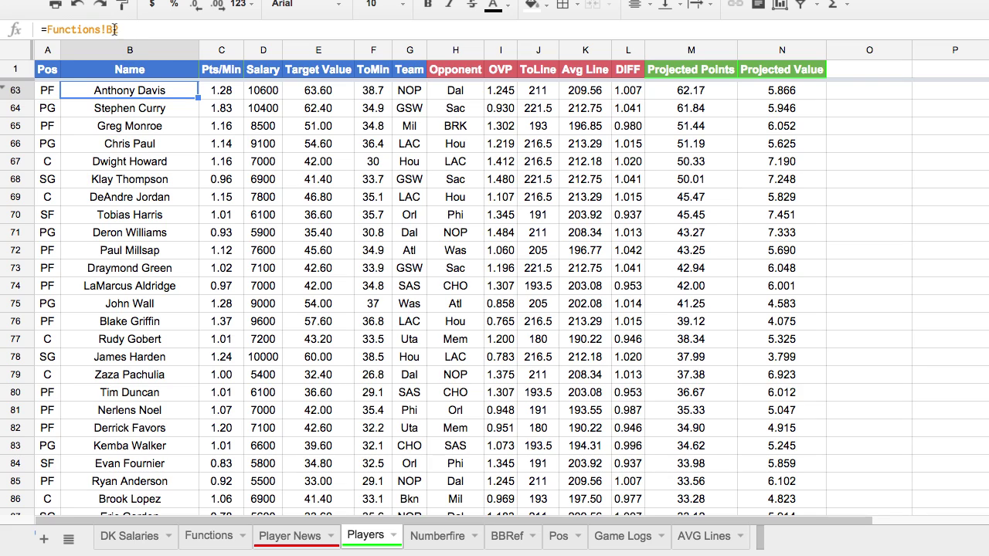
click(200, 538)
click(118, 91)
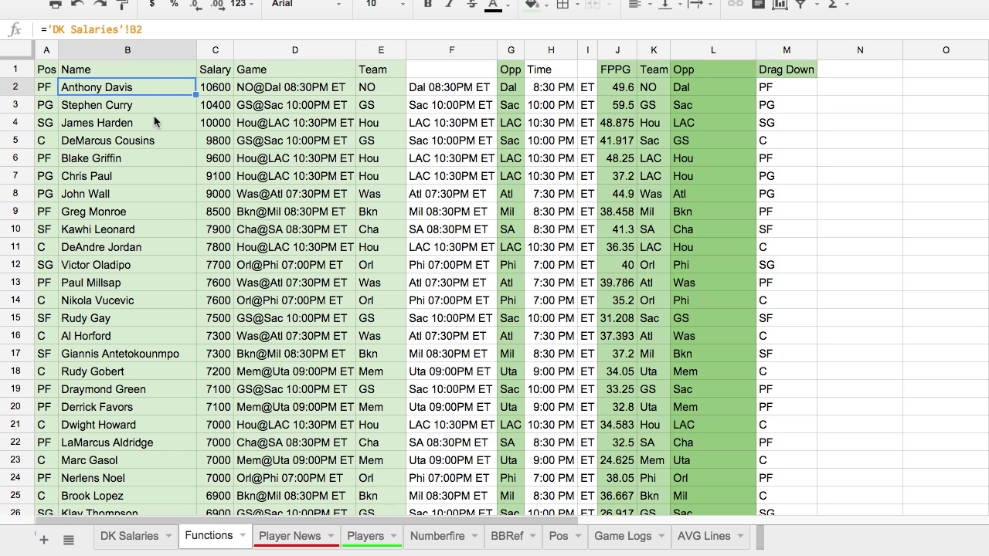
Return to the Players sheet, try filling the Name reference from B63 down to B69, and undo the fill.
click(369, 543)
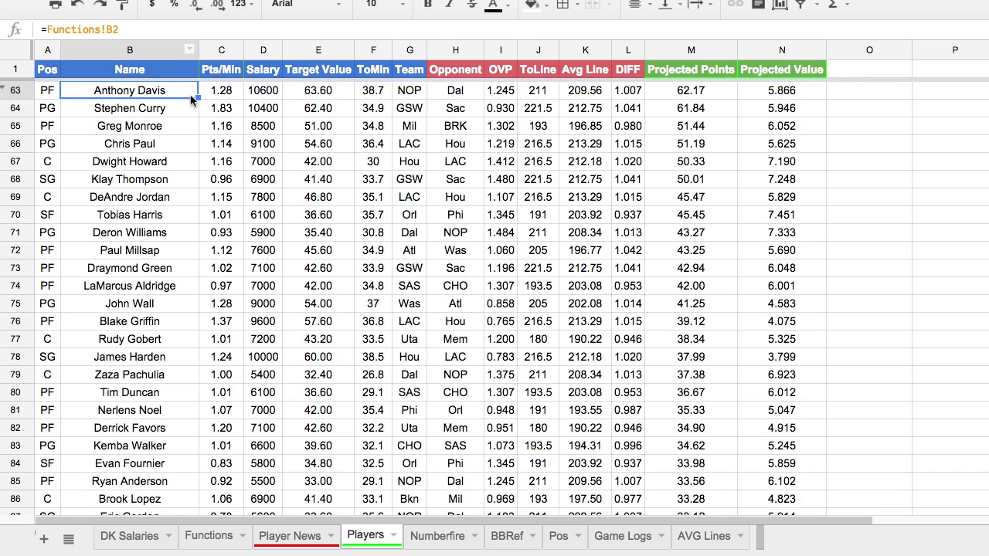
drag(198, 98, 189, 195)
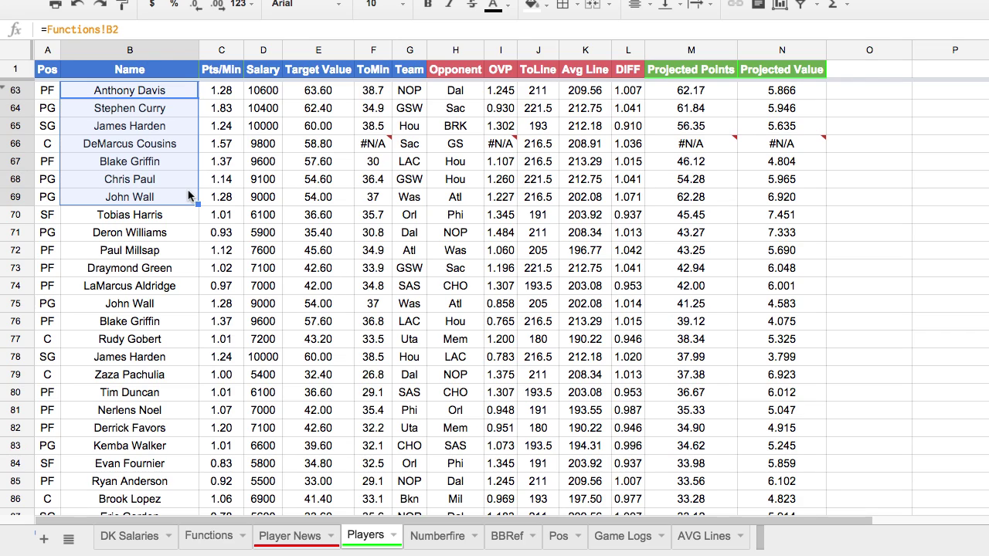
click(77, 5)
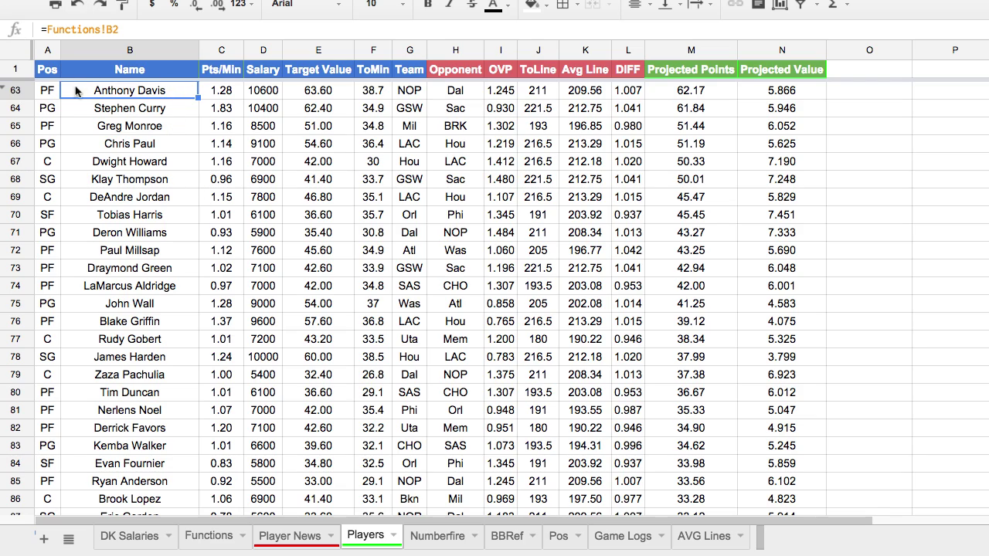
Examine the position VLOOKUP formulas in A63 and A72, including their DK Salaries lookup range and column index.
click(49, 95)
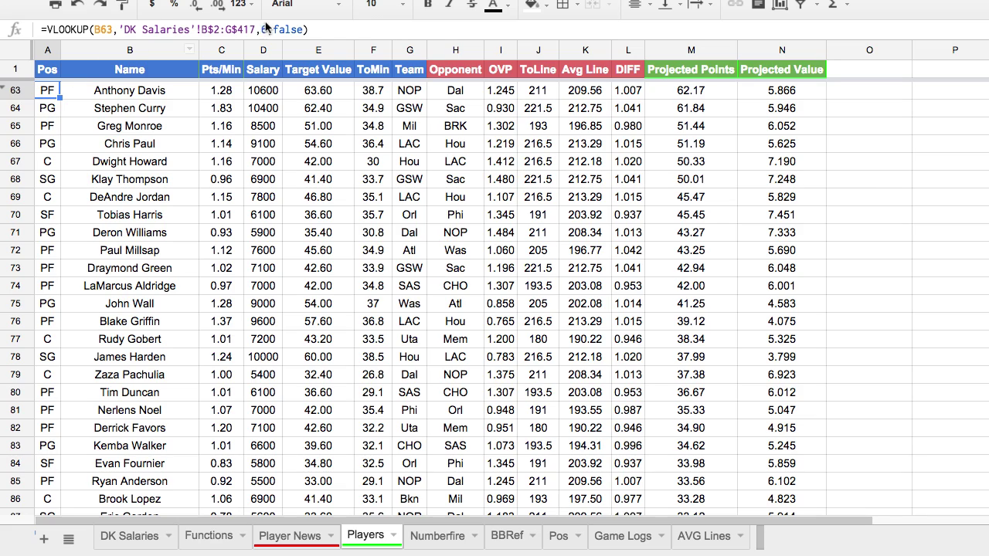
click(371, 31)
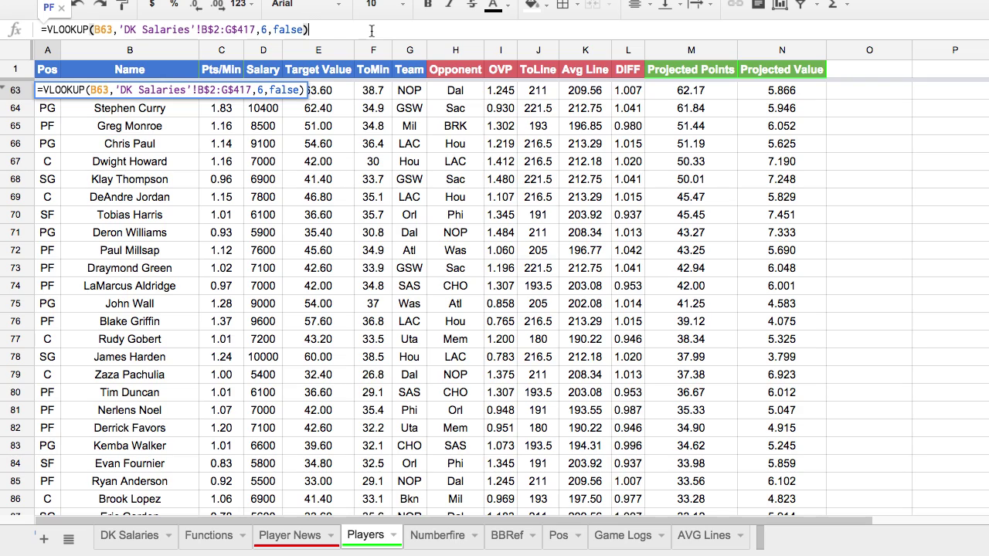
click(59, 254)
click(249, 29)
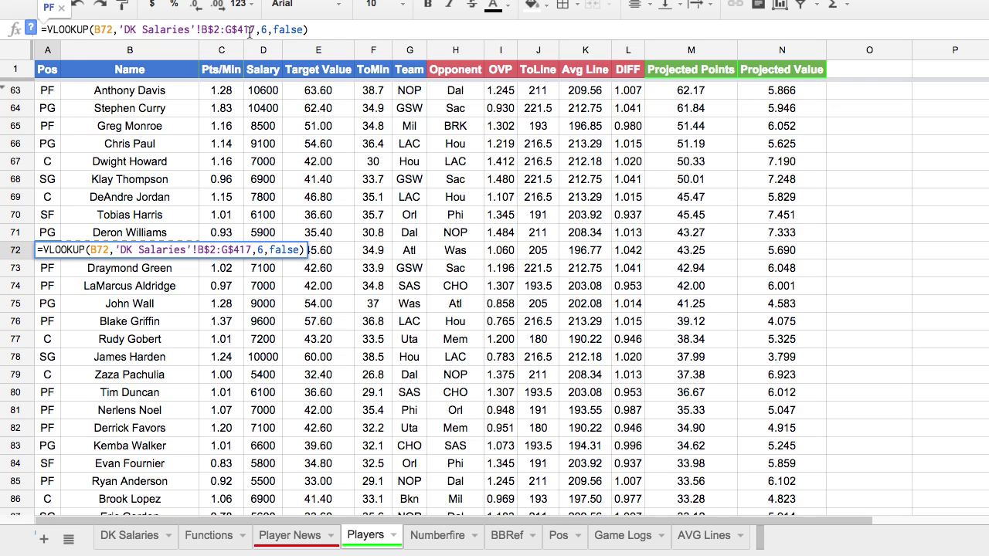
click(112, 249)
scroll(158, 250, down, 2)
scroll(155, 263, up, 1)
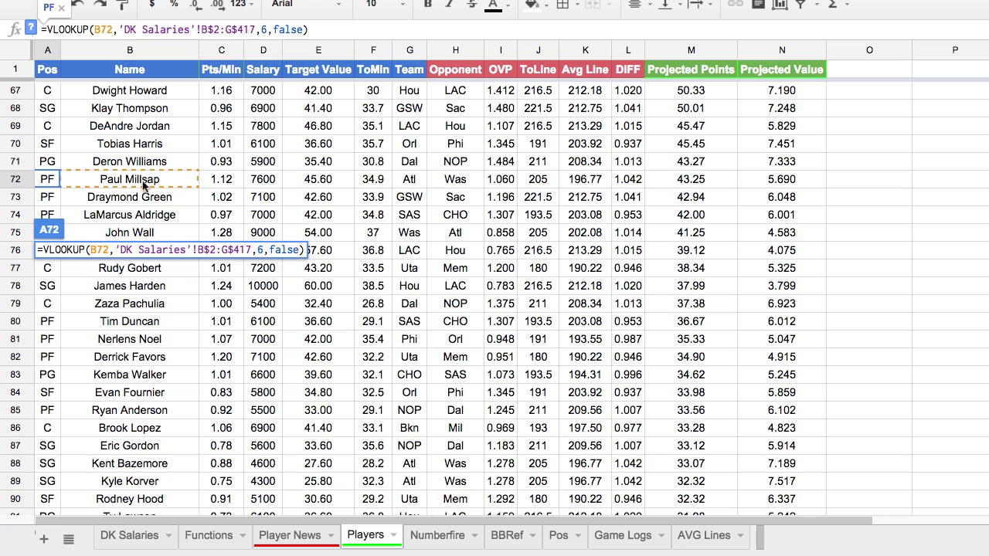
Compare the source player and position columns on the DK Salaries and Functions sheets, and return to the Players sheet.
click(148, 537)
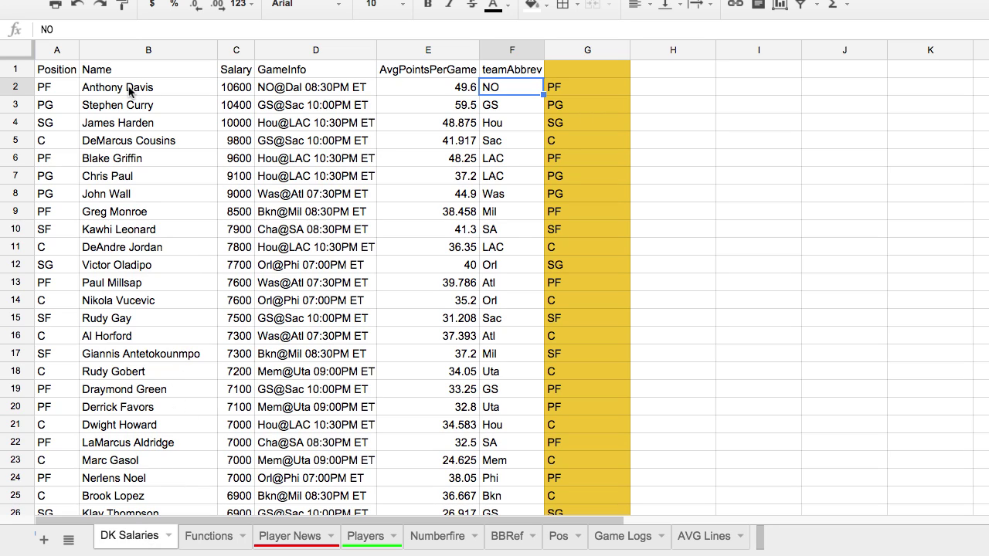
click(207, 538)
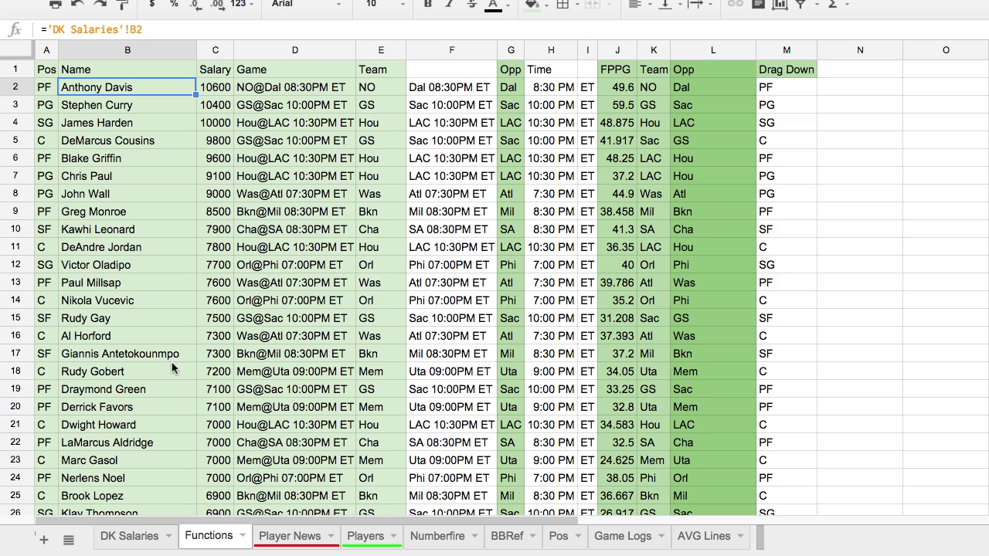
click(366, 541)
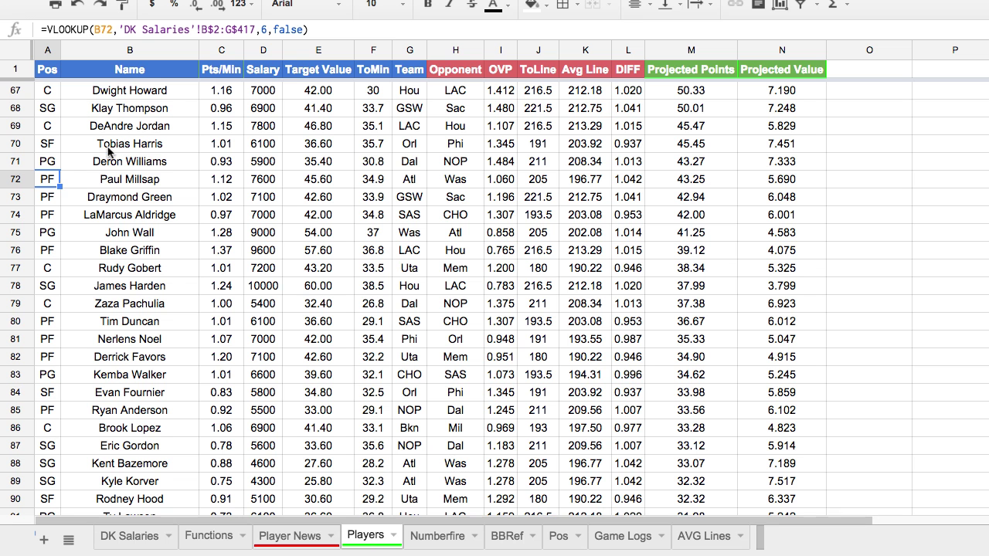
click(139, 92)
Replace the lookup range in A63's position VLOOKUP with Functions!B2:M241.
click(45, 94)
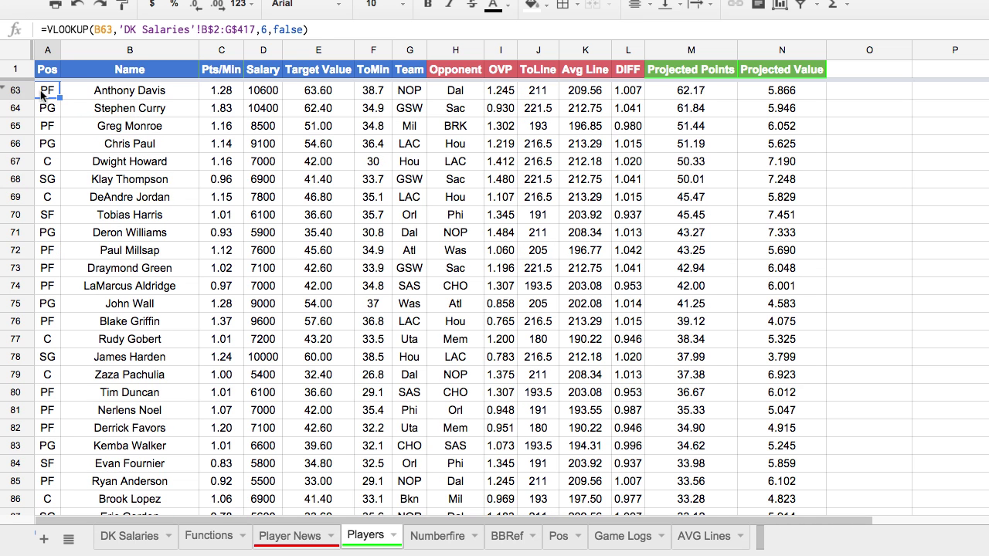
click(252, 29)
drag(121, 30, 256, 30)
key(BackSpace)
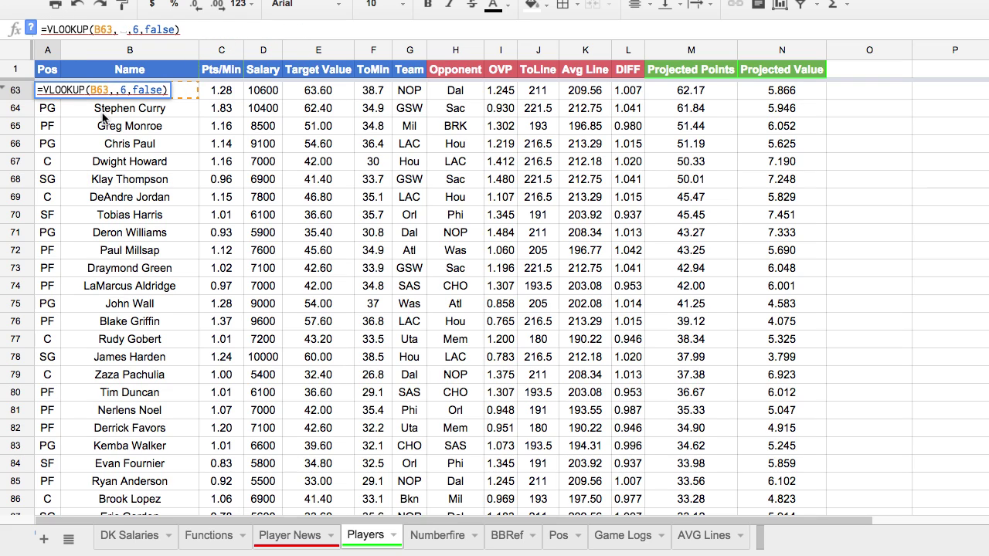
click(199, 538)
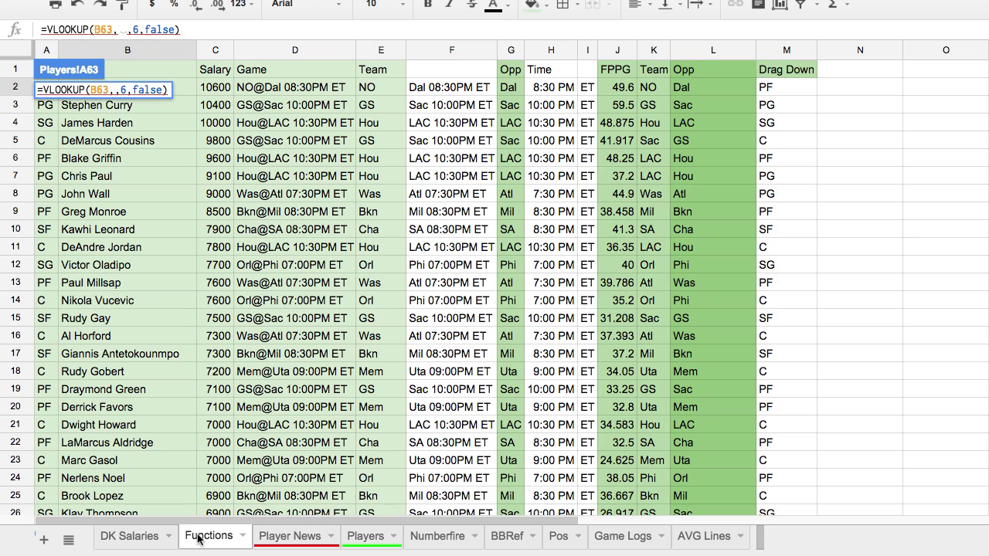
drag(186, 90, 780, 318)
scroll(784, 147, down, 6)
scroll(765, 192, down, 20)
scroll(768, 196, down, 14)
scroll(768, 196, up, 10)
scroll(625, 306, up, 20)
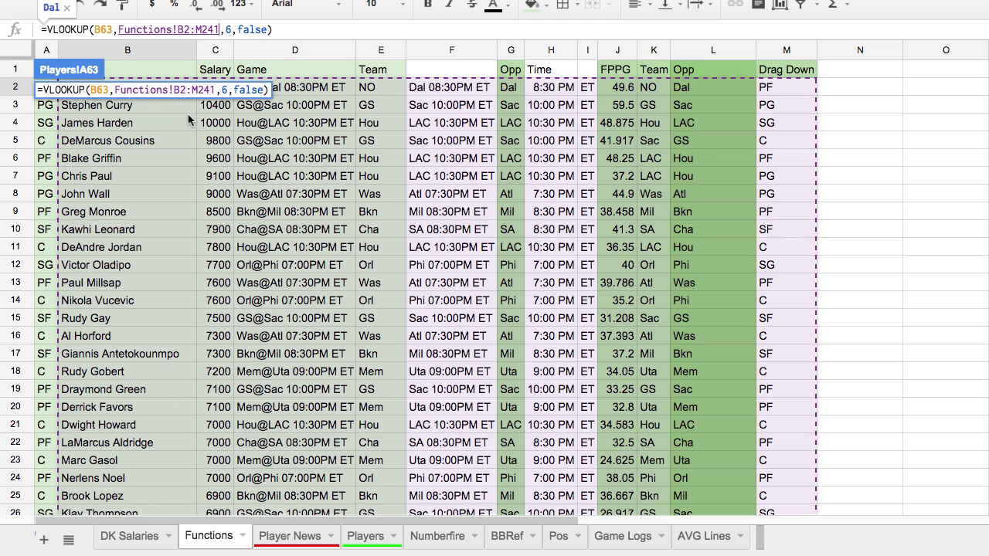
Set the column index of A63's position VLOOKUP to 12 and commit the formula.
scroll(191, 121, down, 2)
scroll(191, 122, up, 2)
click(234, 30)
click(225, 30)
key(Delete)
text(12)
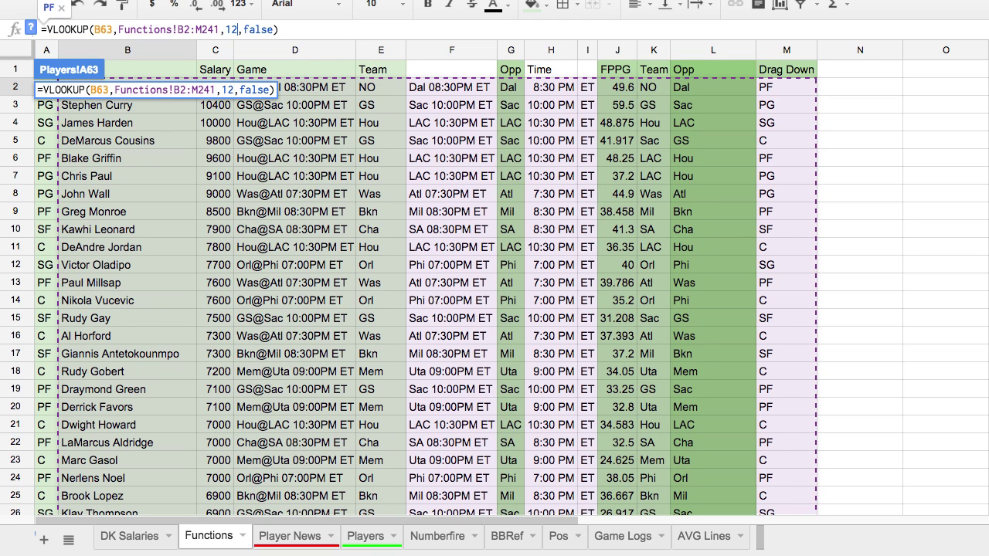
key(Return)
Lock the row references of A63's lookup range so that it reads Functions!B$2:M$241.
click(117, 93)
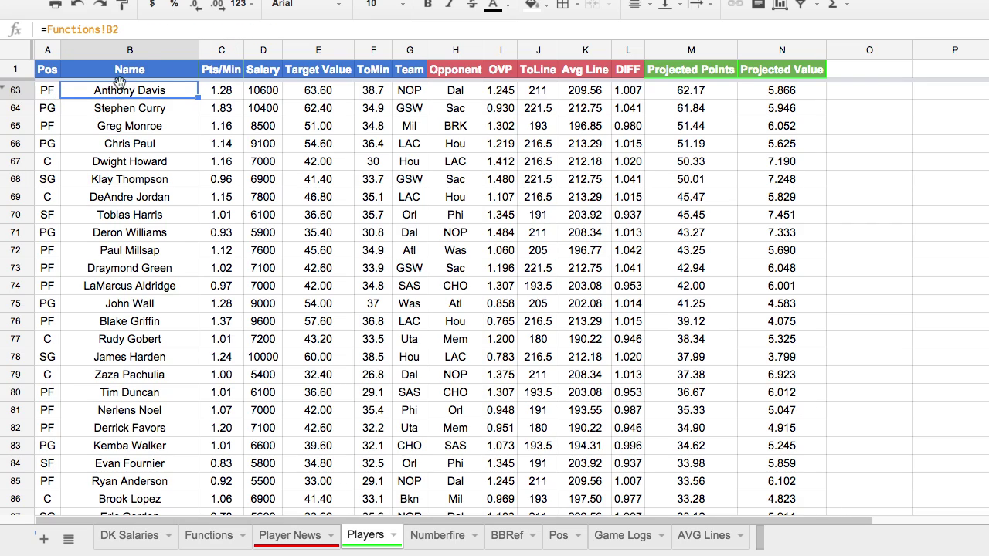
click(53, 91)
click(186, 27)
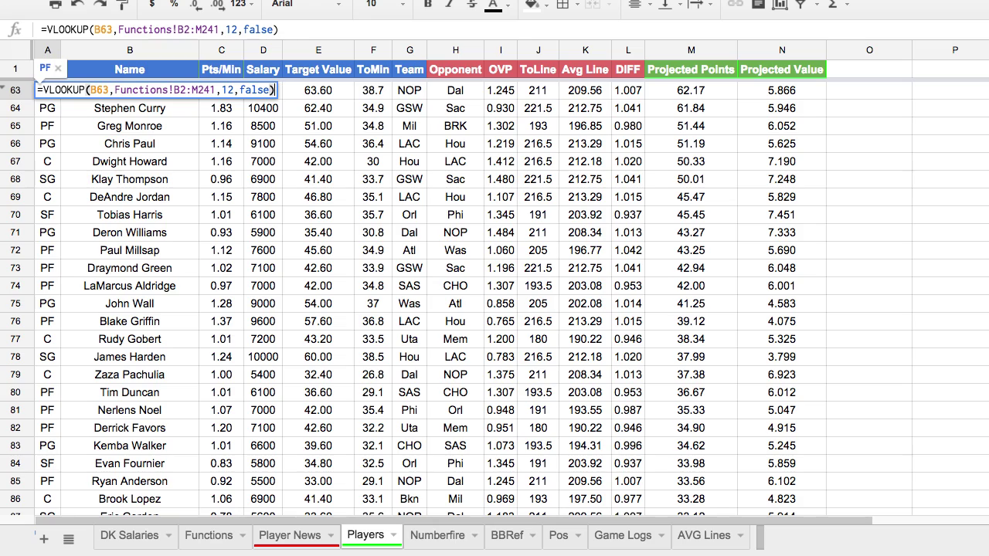
click(186, 28)
text($2:M)
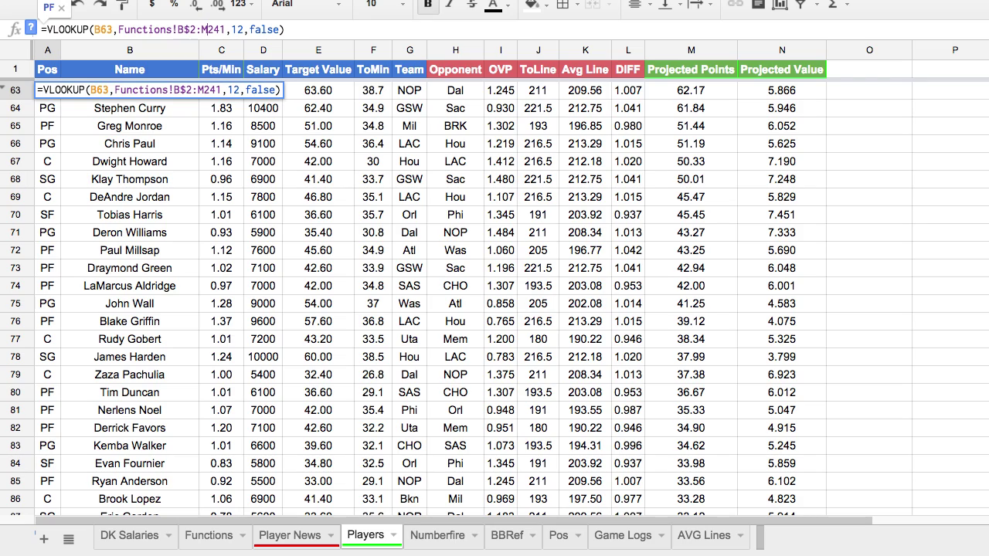
text($)
key(Return)
Fill the updated position formula from A63 down to A79.
click(57, 94)
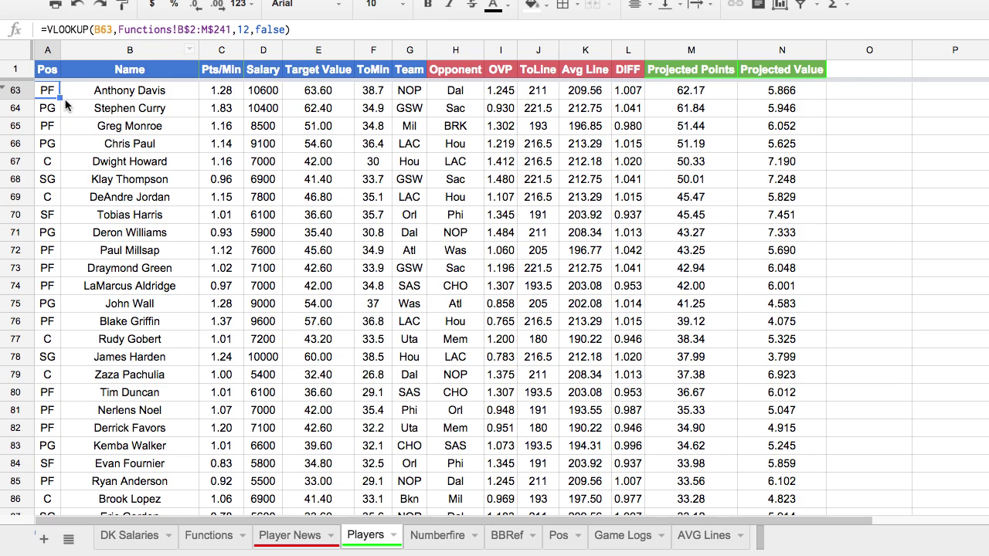
drag(59, 98, 55, 189)
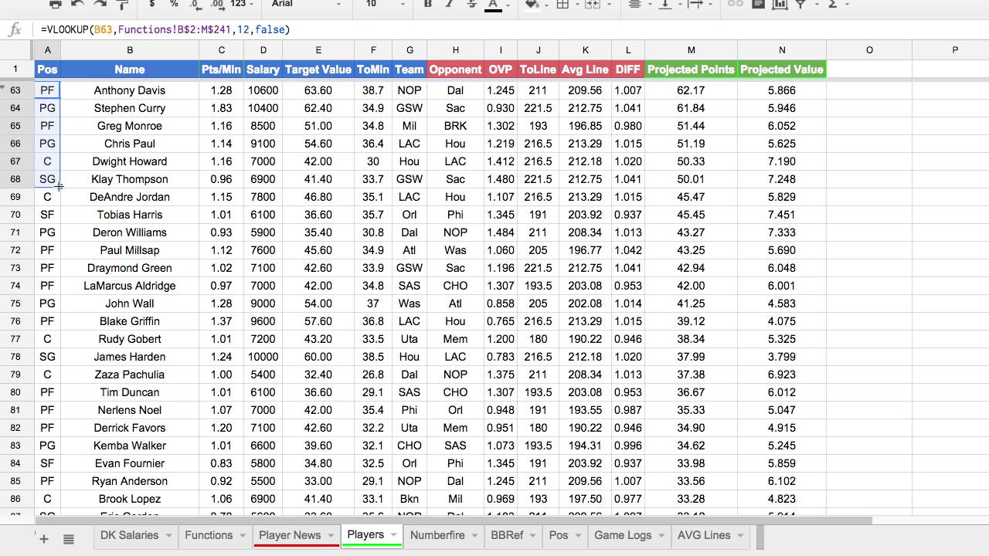
drag(58, 187, 53, 375)
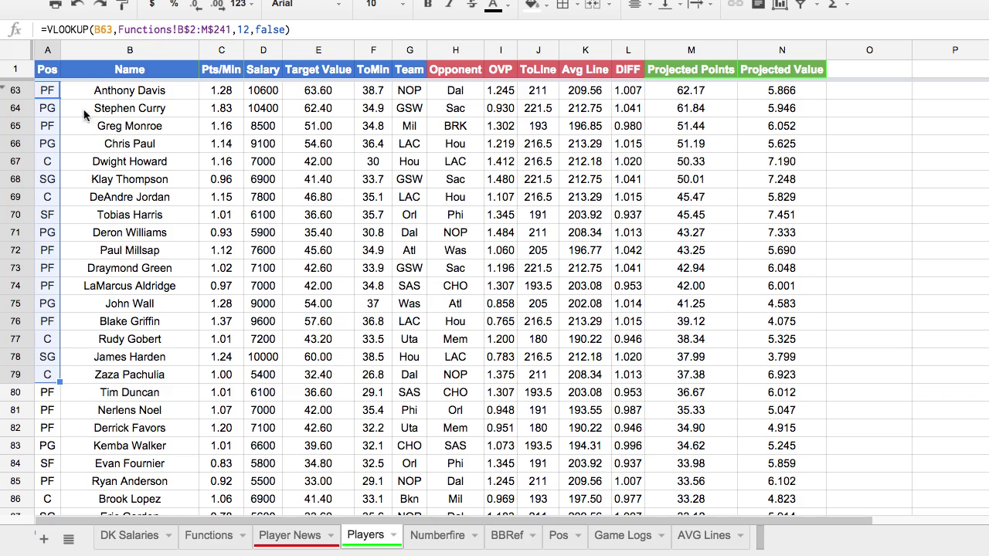
Replace the lookup range in C63's Pts/Min VLOOKUP with BBRef!B2:AE423, keeping column index 30.
click(117, 93)
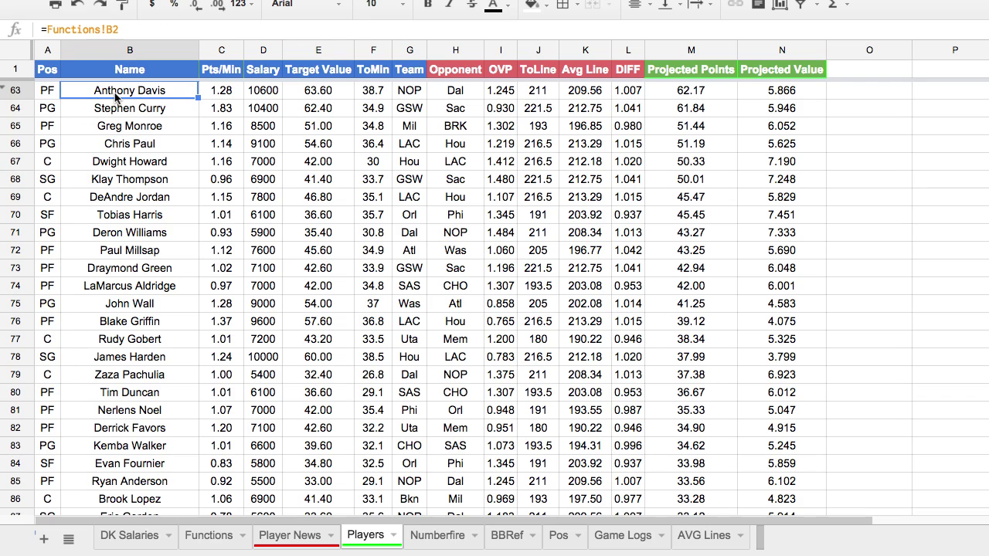
key(Right)
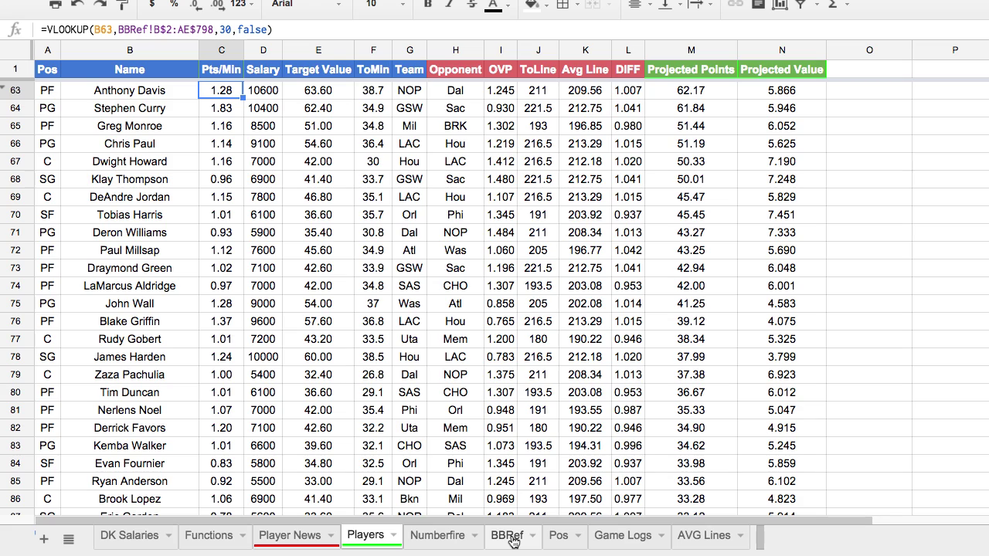
drag(213, 29, 120, 31)
key(BackSpace)
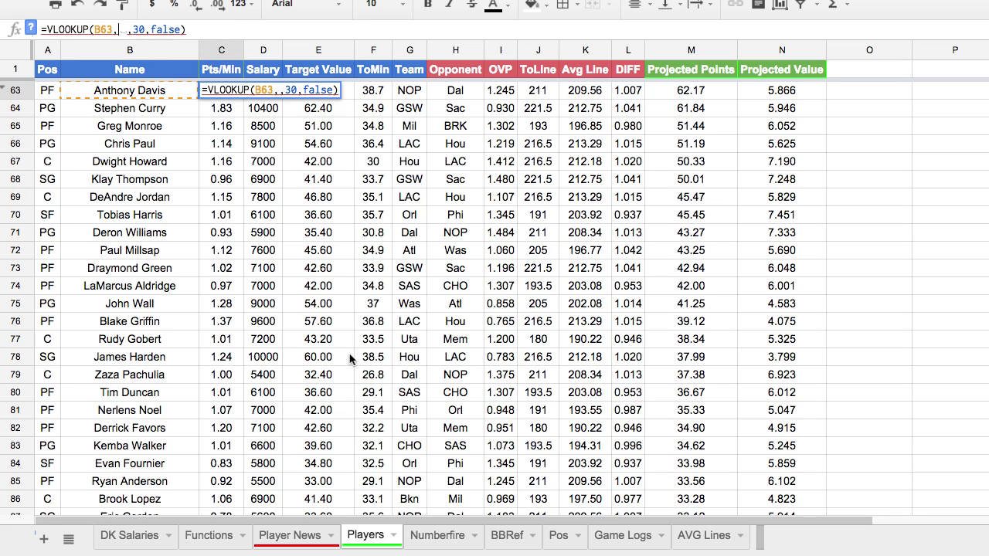
click(516, 537)
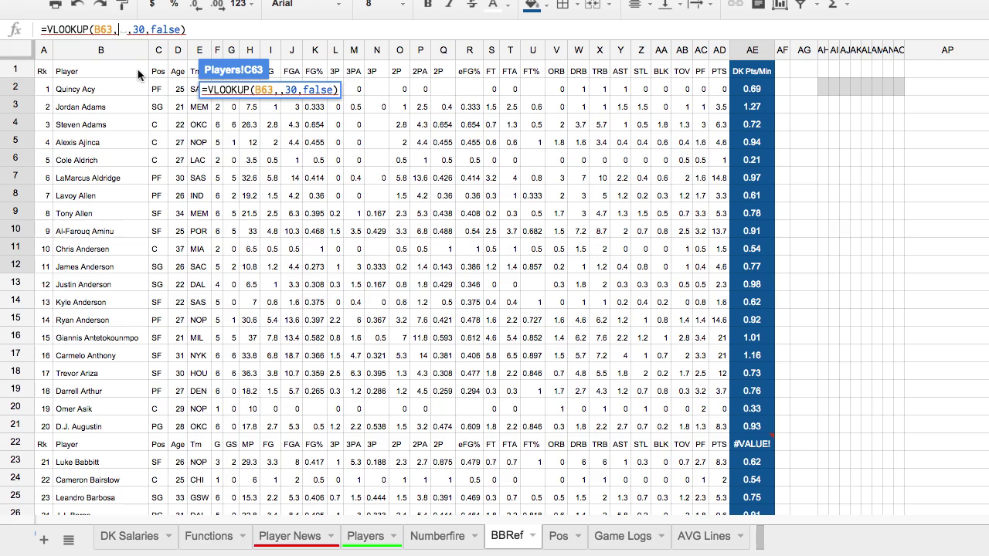
click(87, 91)
drag(87, 92, 748, 287)
scroll(747, 129, down, 7)
scroll(748, 140, down, 20)
scroll(745, 255, down, 20)
scroll(750, 288, down, 15)
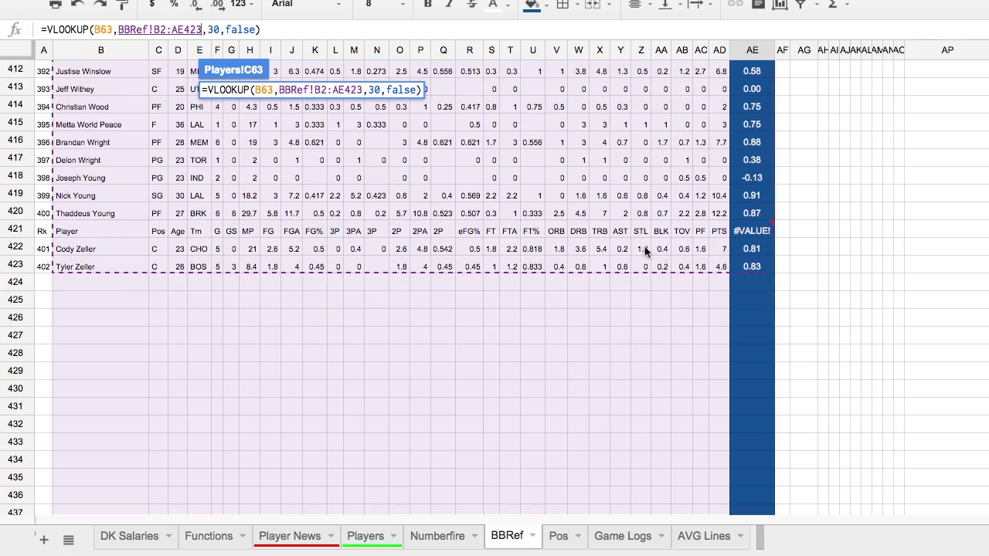
scroll(302, 265, up, 20)
scroll(302, 265, up, 20)
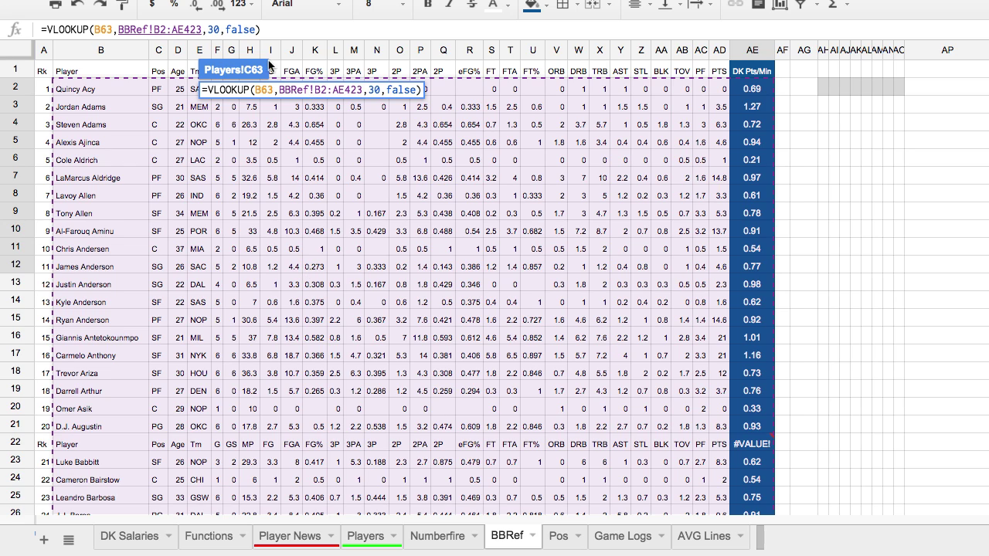
click(246, 30)
key(Return)
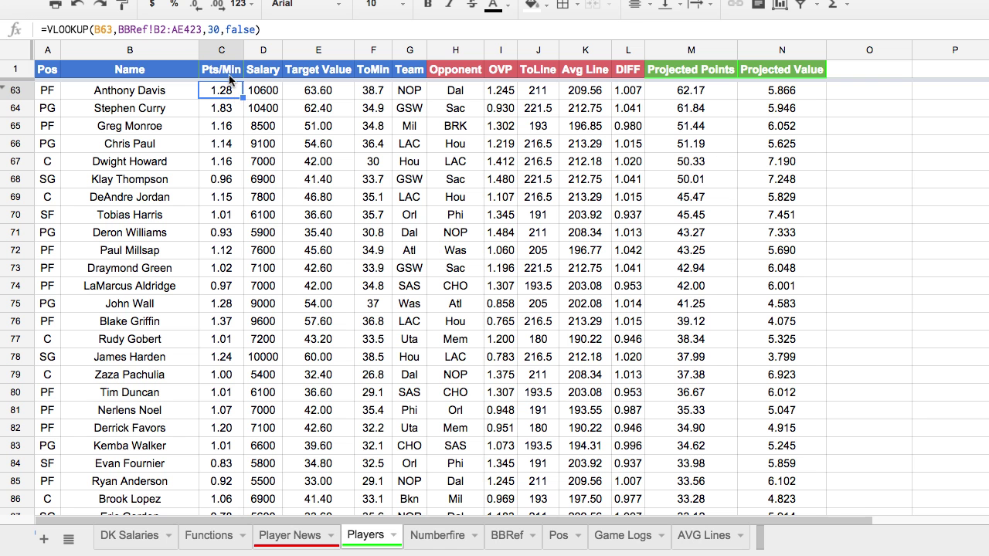
Lock the row references of C63's lookup range so that it reads BBRef!B$2:AE$423.
click(160, 30)
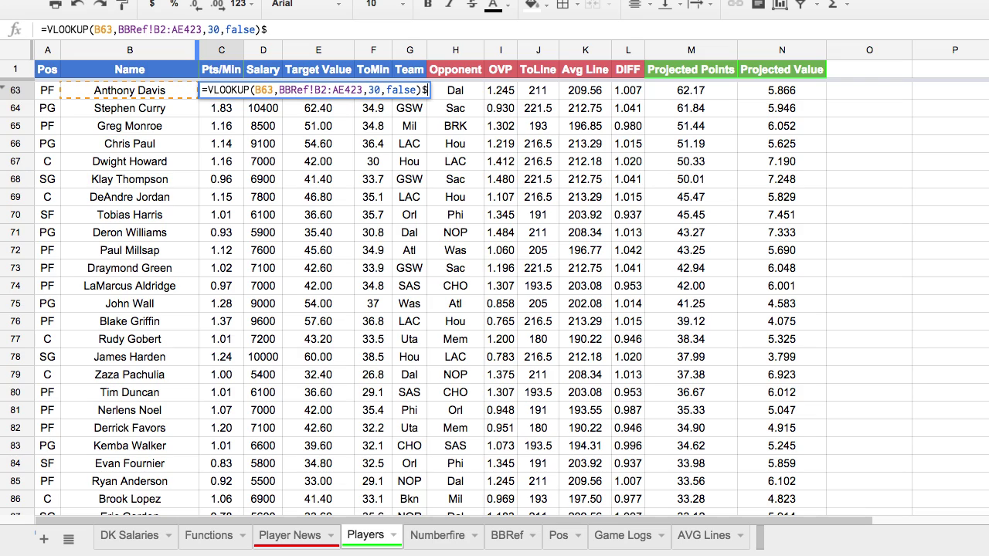
text($2:AE)
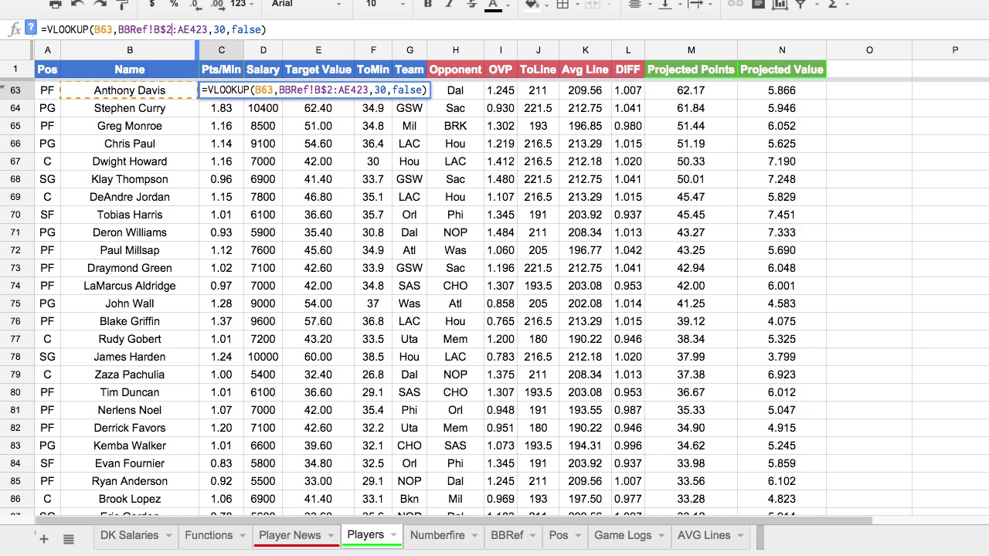
text($)
key(Return)
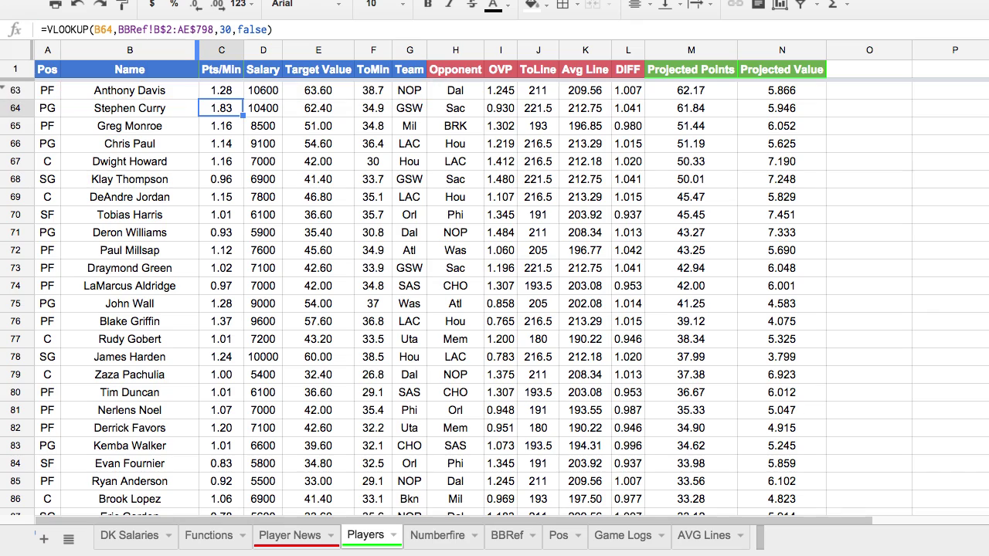
Fill the updated Pts/Min formula from C63 down to C68.
click(219, 92)
drag(242, 98, 244, 181)
click(232, 112)
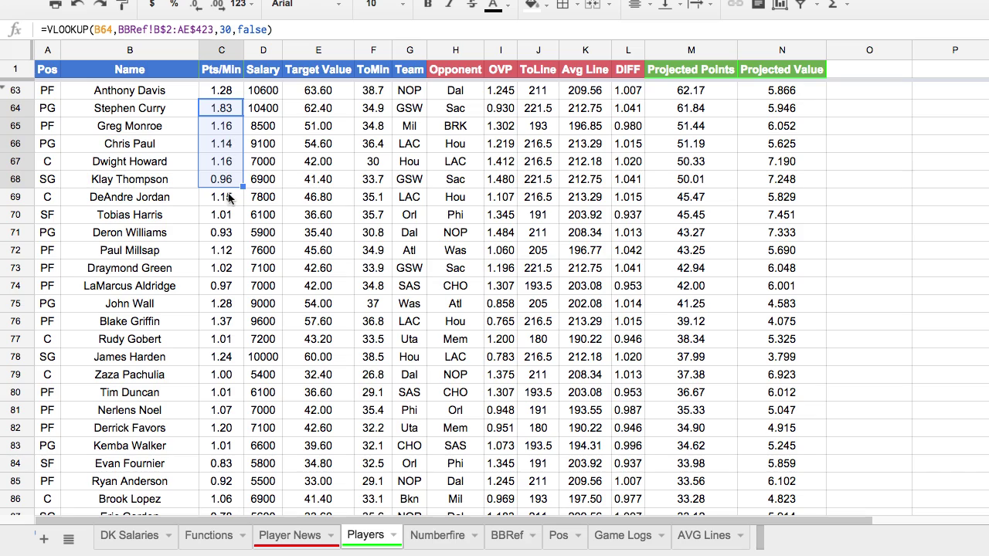
Replace the lookup range in D63's Salary VLOOKUP with 'DK Salaries'!B2:C241, keeping column index 2.
click(245, 91)
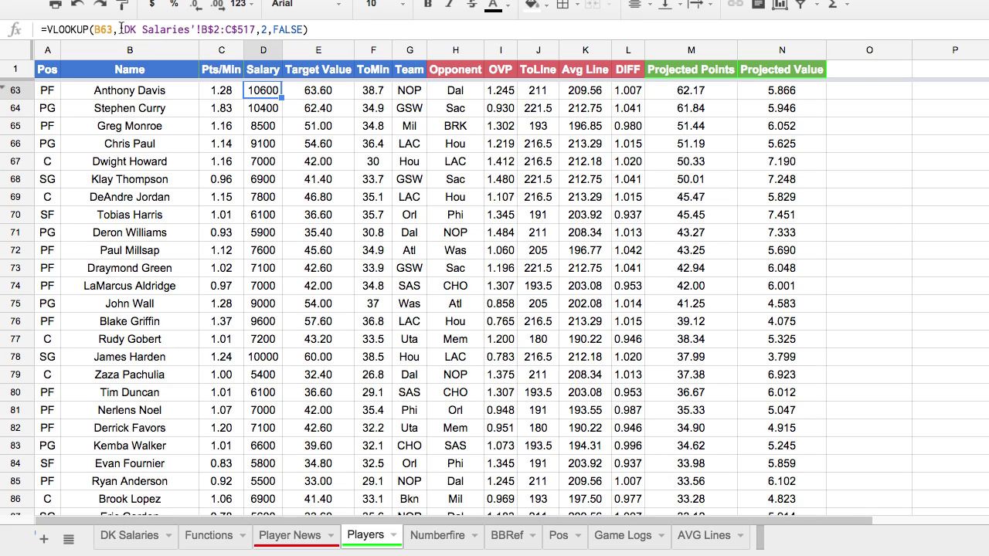
drag(121, 30, 254, 29)
key(BackSpace)
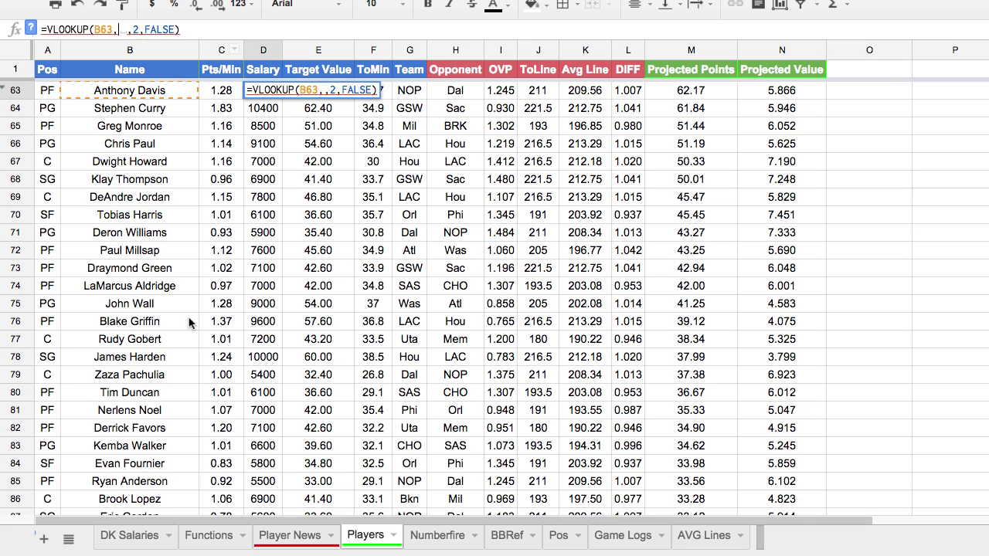
click(133, 538)
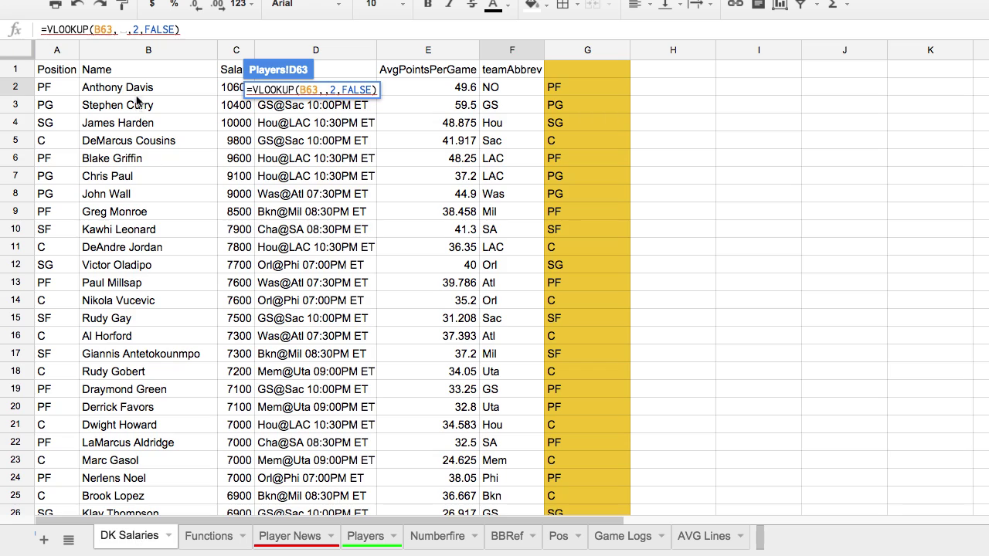
drag(120, 92, 249, 286)
scroll(240, 159, down, 10)
scroll(236, 286, down, 20)
scroll(233, 357, down, 15)
scroll(235, 291, up, 2)
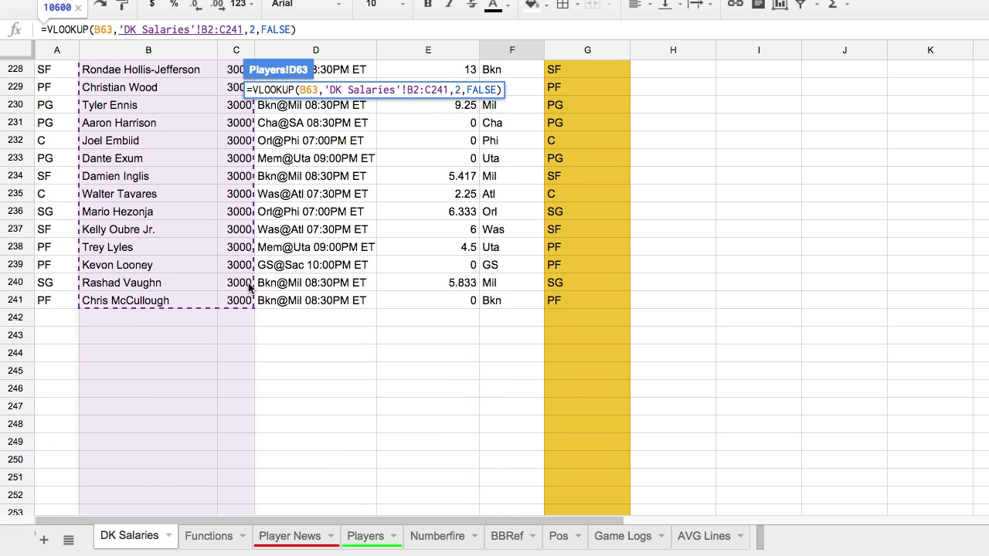
key(Return)
Lock the row references of D63's lookup range so that it reads 'DK Salaries'!B$2:C$241.
click(209, 28)
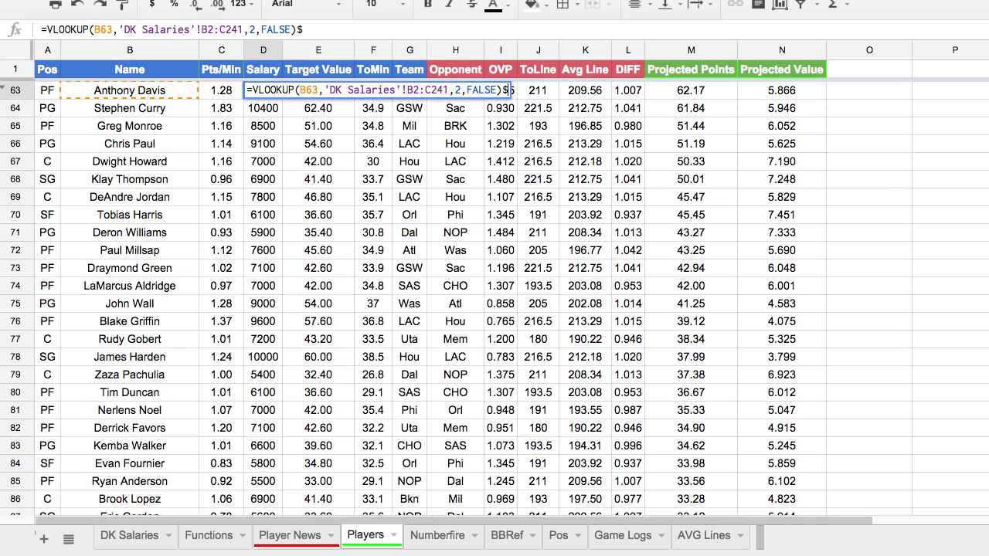
text($)
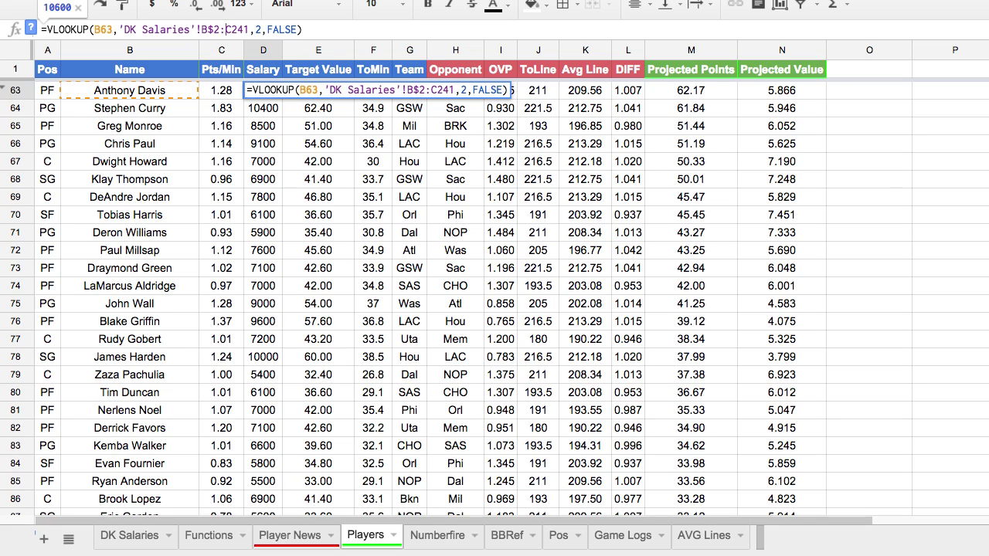
key(Right)
key(Right)
key(Right)
key(Delete)
key(Delete)
key(Delete)
text($517)
key(Return)
Fill the updated Salary formula from D63 down to D67.
scroll(237, 54, down, 2)
scroll(279, 81, up, 2)
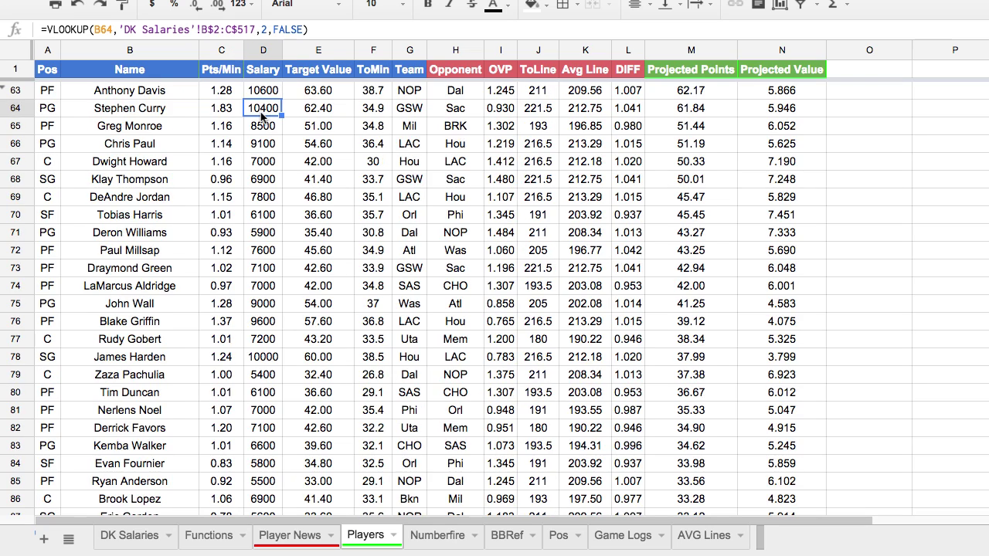
click(267, 93)
drag(282, 98, 282, 164)
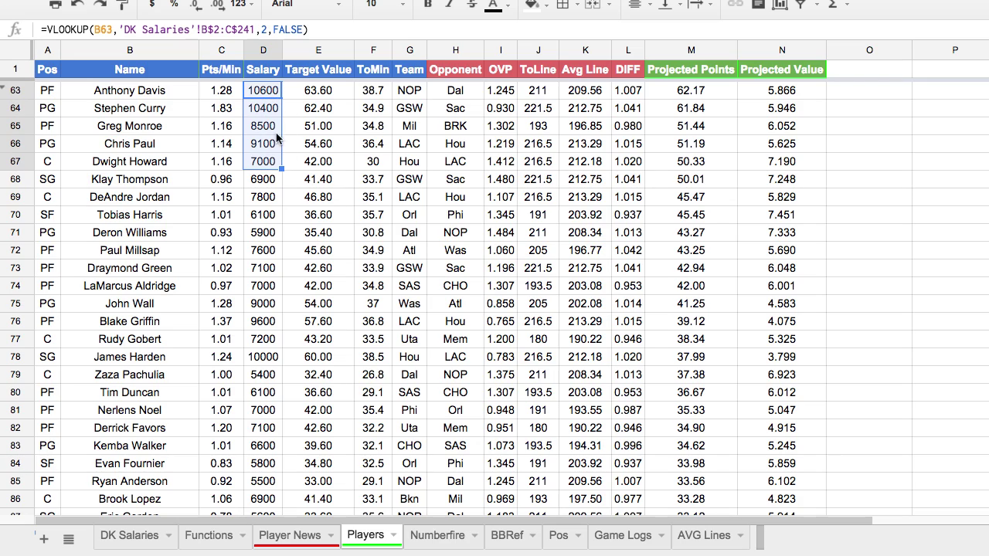
Examine the Target Value formula in E63, which multiplies salary per thousand by 6, and leave it as is.
click(292, 97)
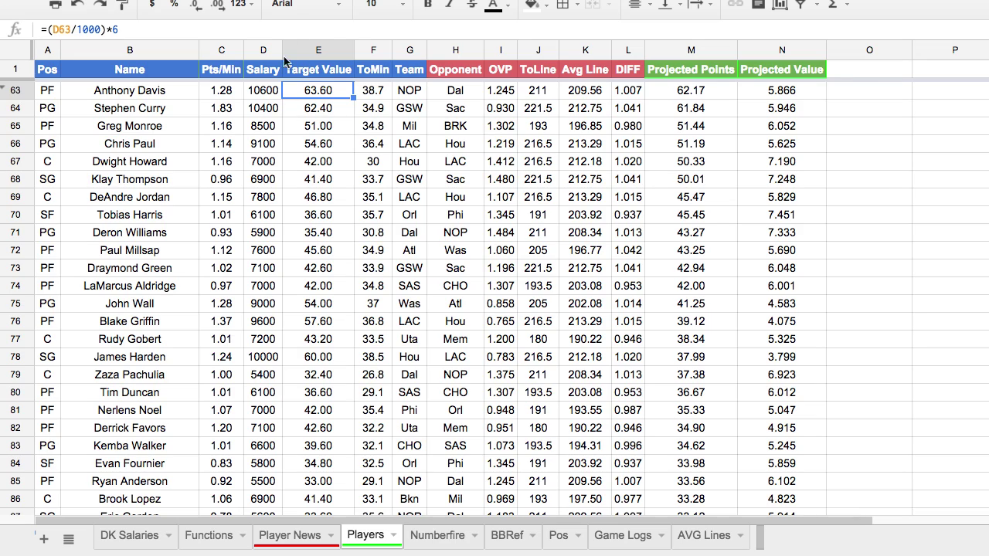
click(292, 30)
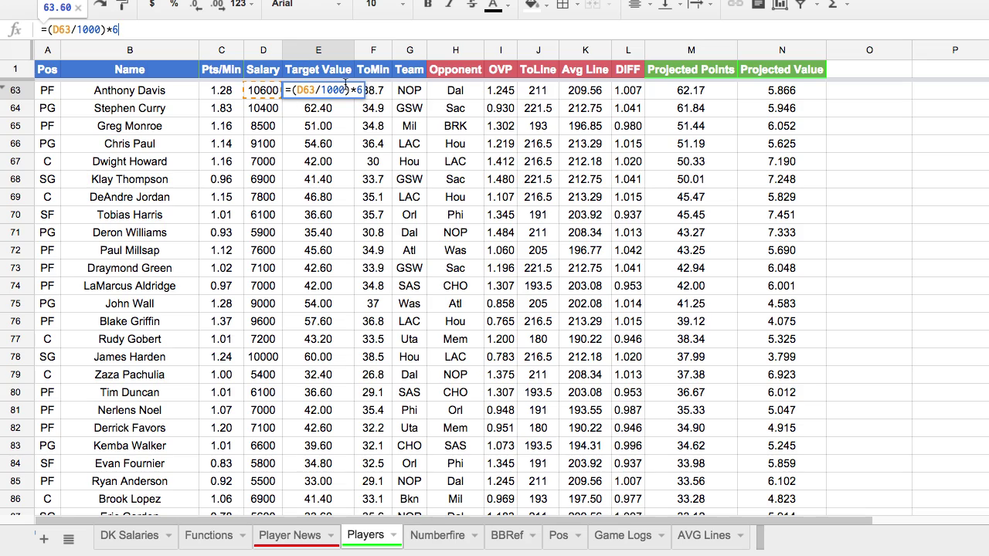
drag(346, 91, 295, 91)
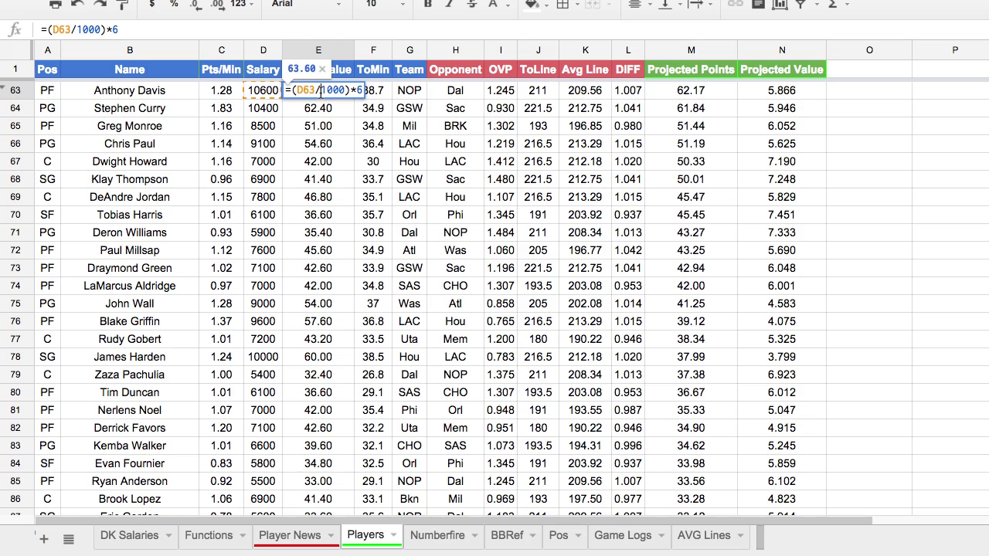
key(Return)
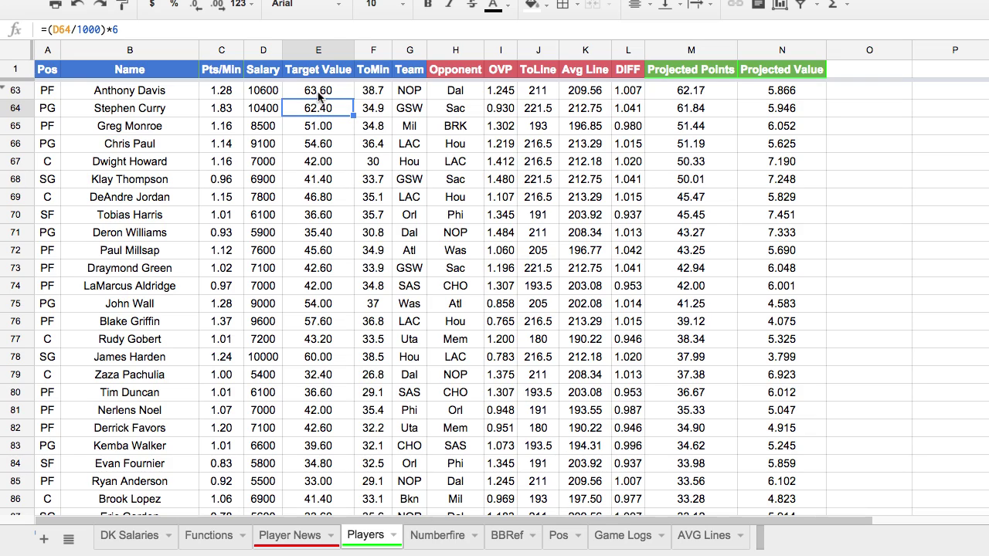
Check the ToMin formula in F63, then view its source data in columns A to J of the Numberfire sheet.
click(372, 92)
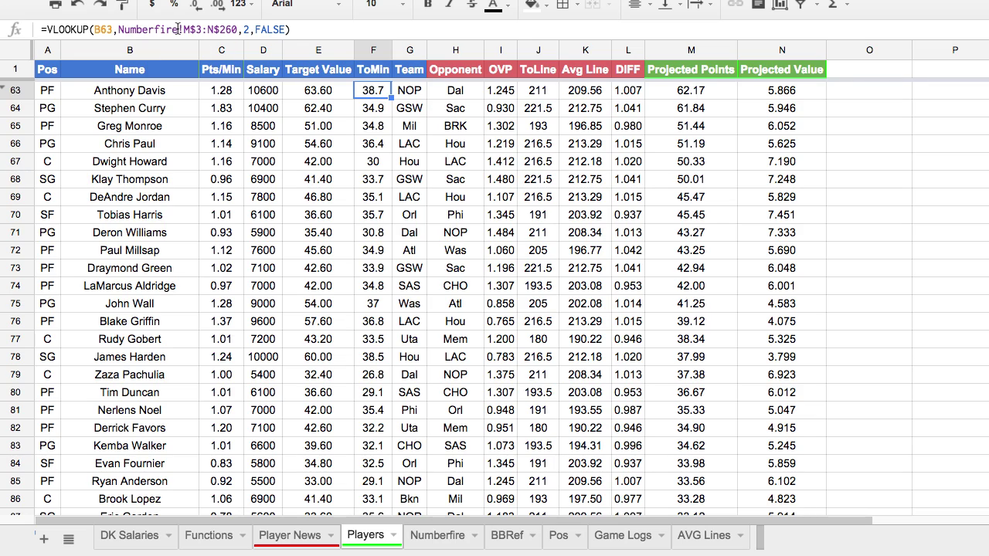
click(438, 534)
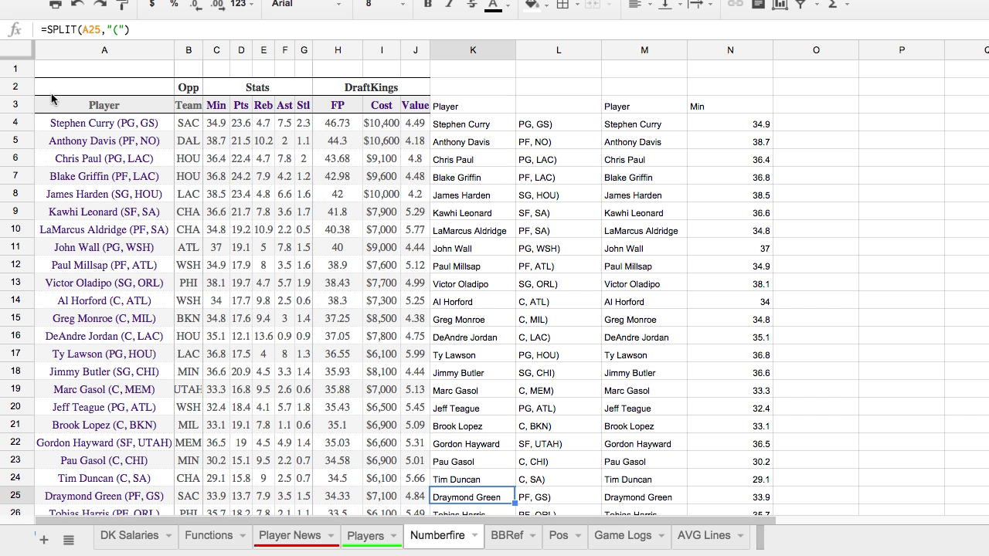
drag(75, 51, 417, 45)
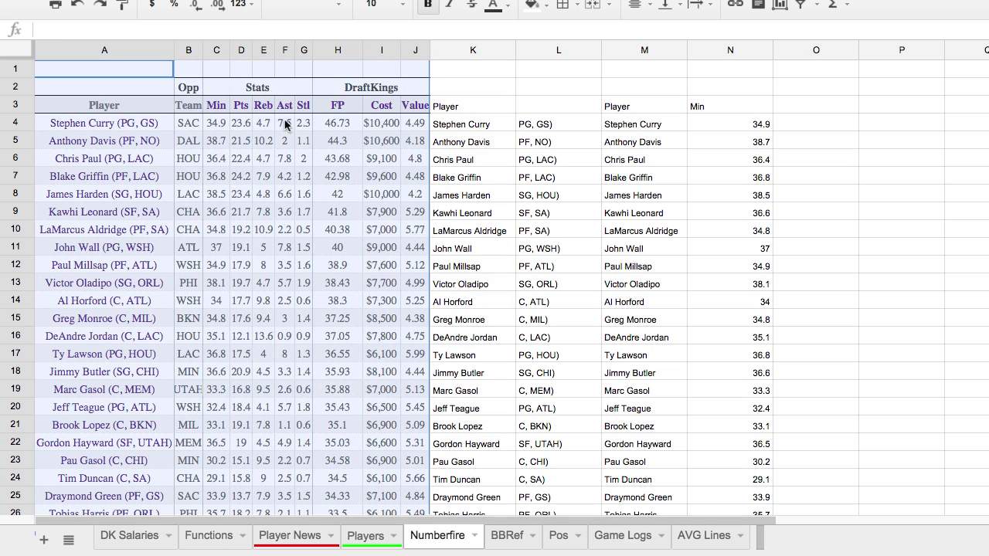
Examine the SPLIT formula in K4 of the Numberfire sheet and the separated position and team text in L4.
click(456, 128)
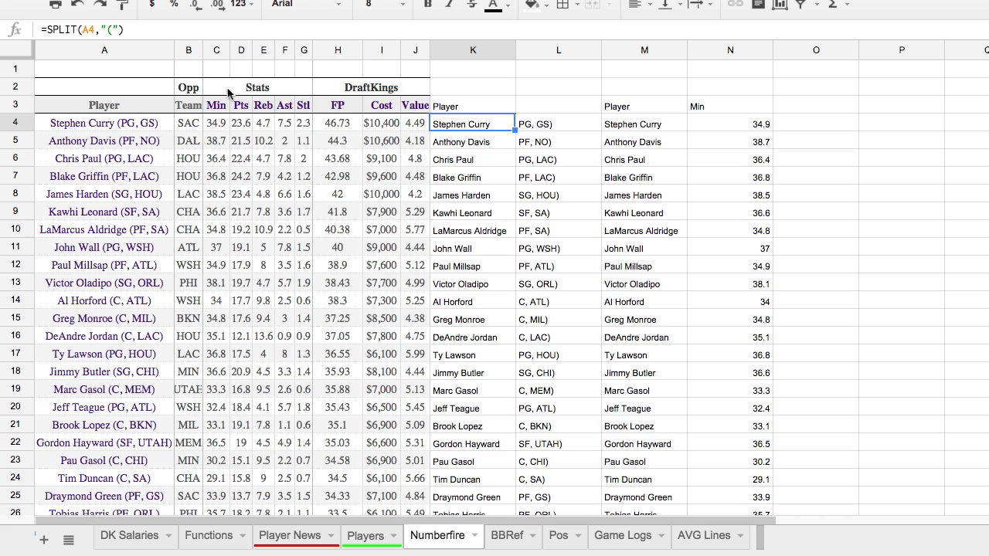
click(114, 29)
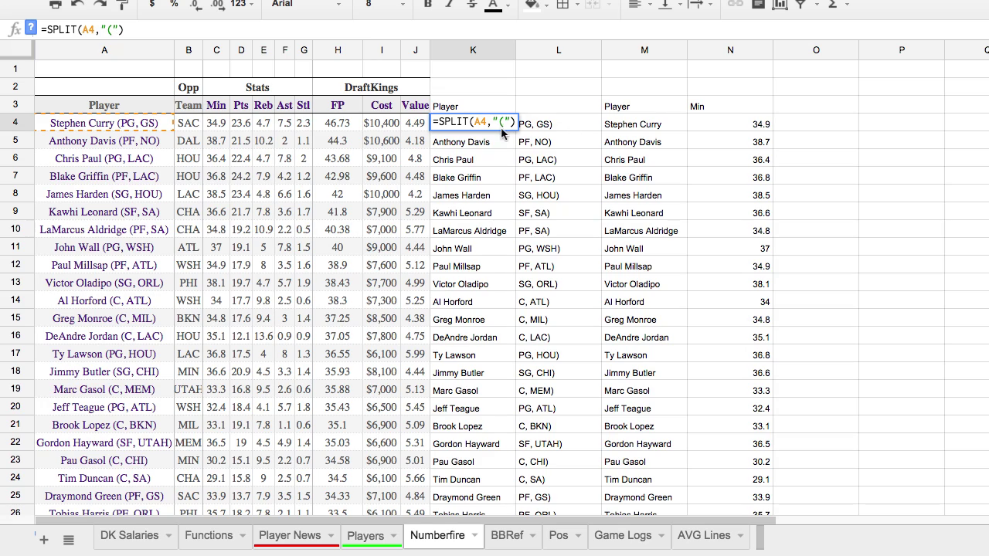
key(Escape)
click(530, 127)
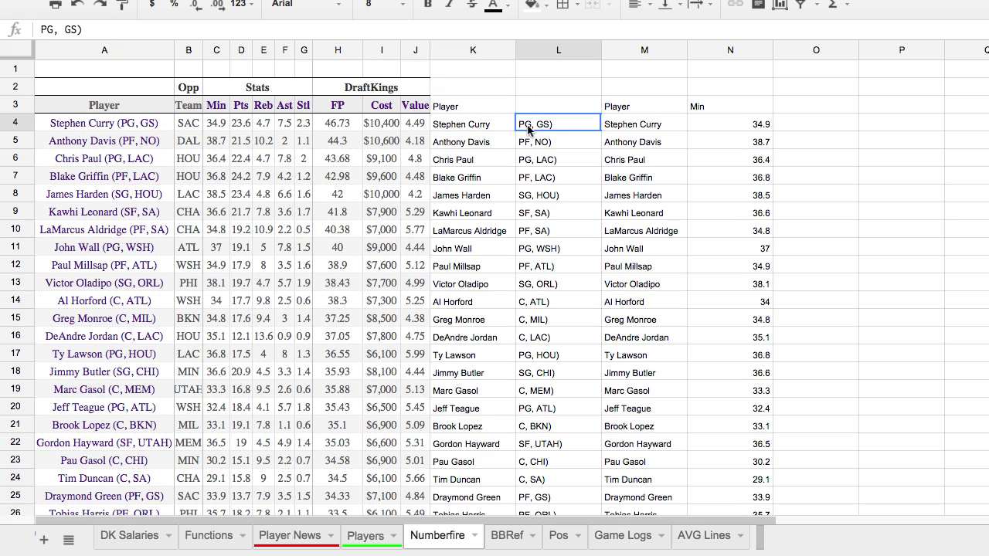
click(634, 128)
click(550, 126)
click(493, 128)
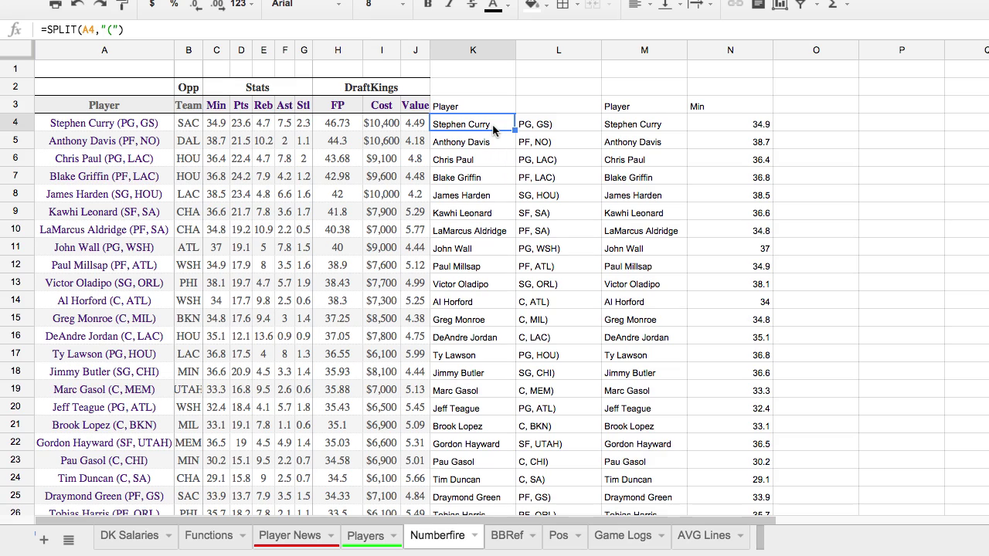
click(543, 126)
Examine the TRIM formula in M4 that cleans the player name from K4.
click(622, 130)
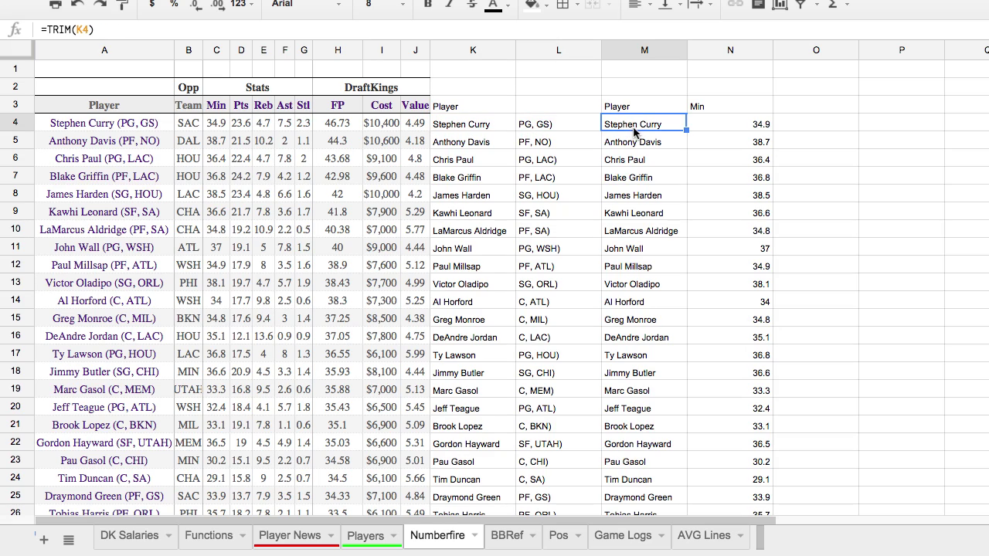
click(208, 27)
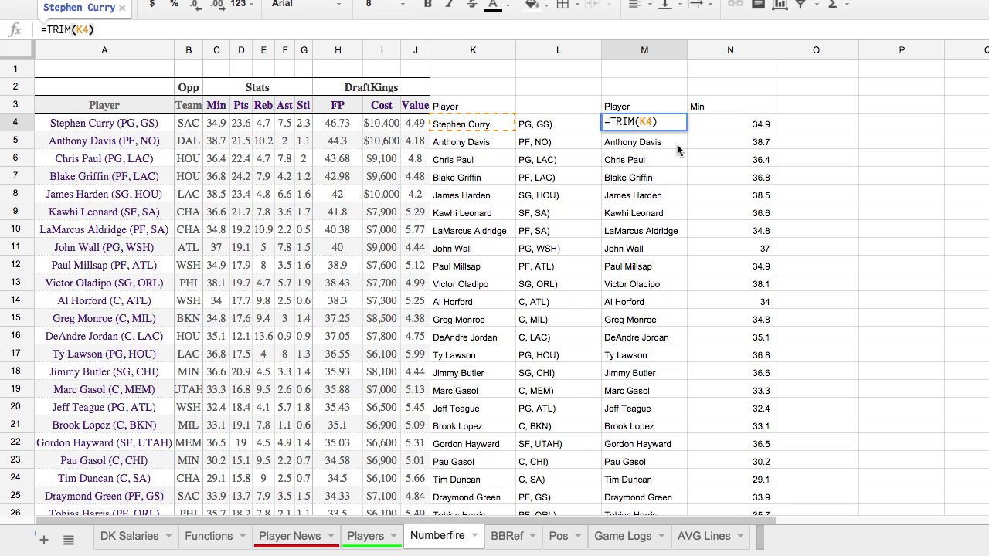
key(Return)
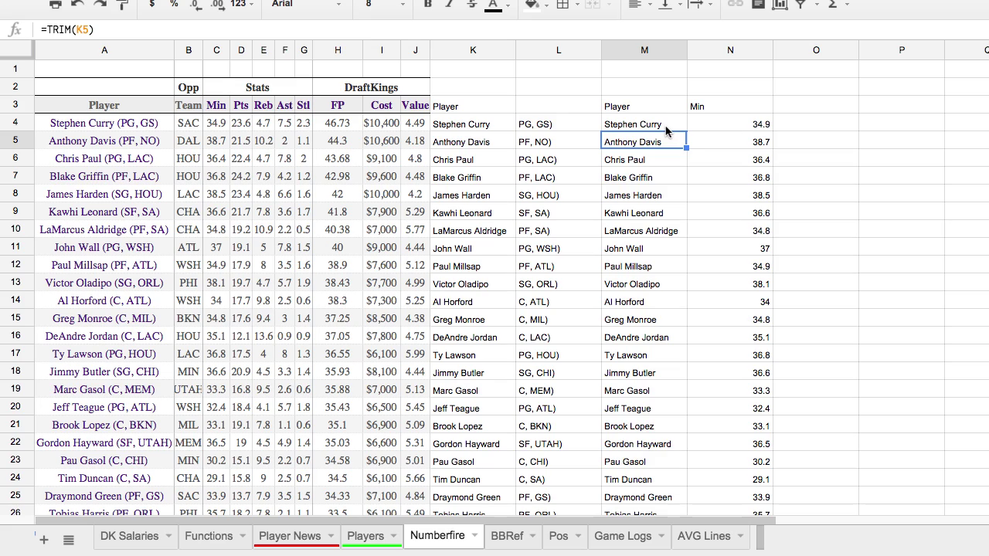
Check the Min column formulas from N4 down to N7, which reference the minutes in column C.
click(716, 130)
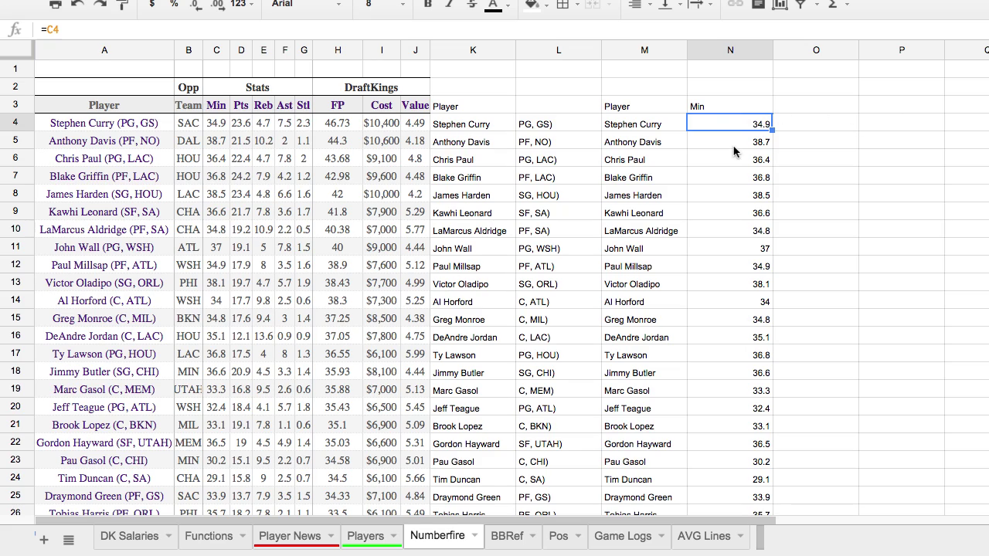
key(Down)
key(Down)
key(Down)
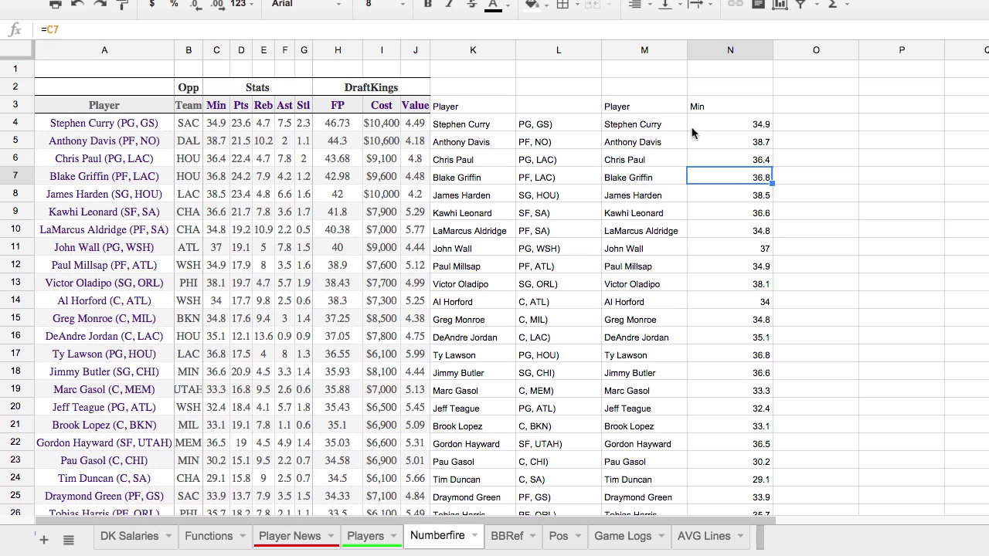
click(756, 129)
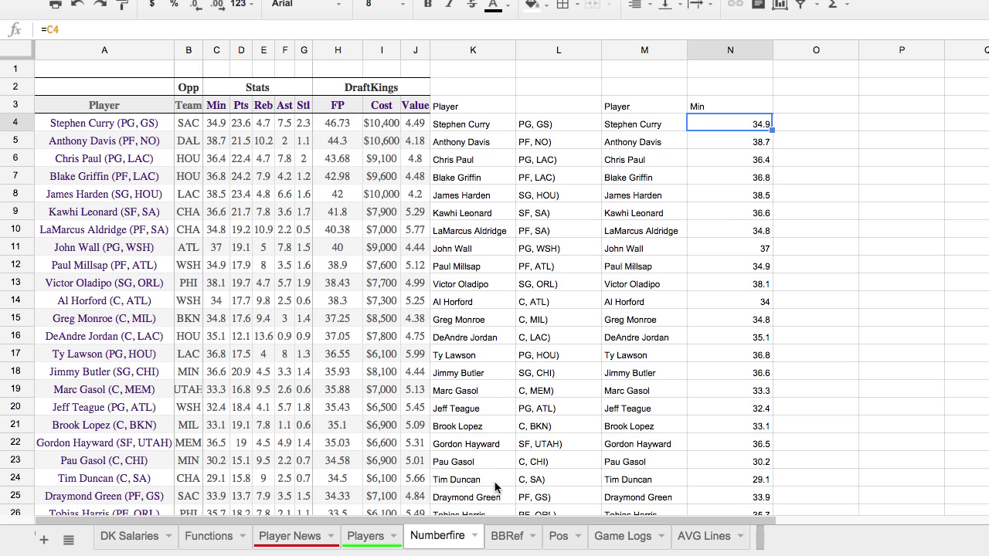
On the Players sheet, replace the lookup range in F63's ToMin VLOOKUP with Numberfire!M4:N220, keeping column index 2.
click(365, 536)
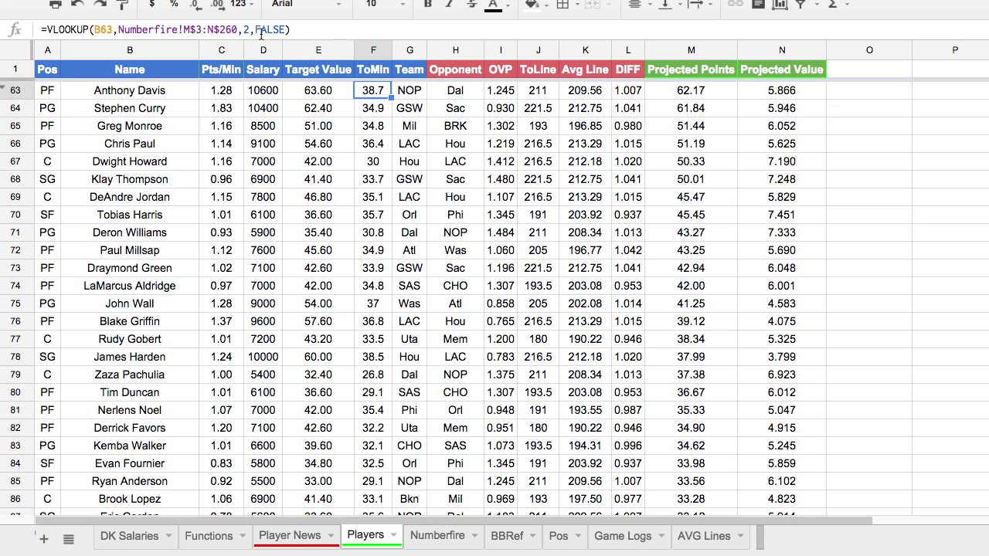
drag(237, 28, 119, 30)
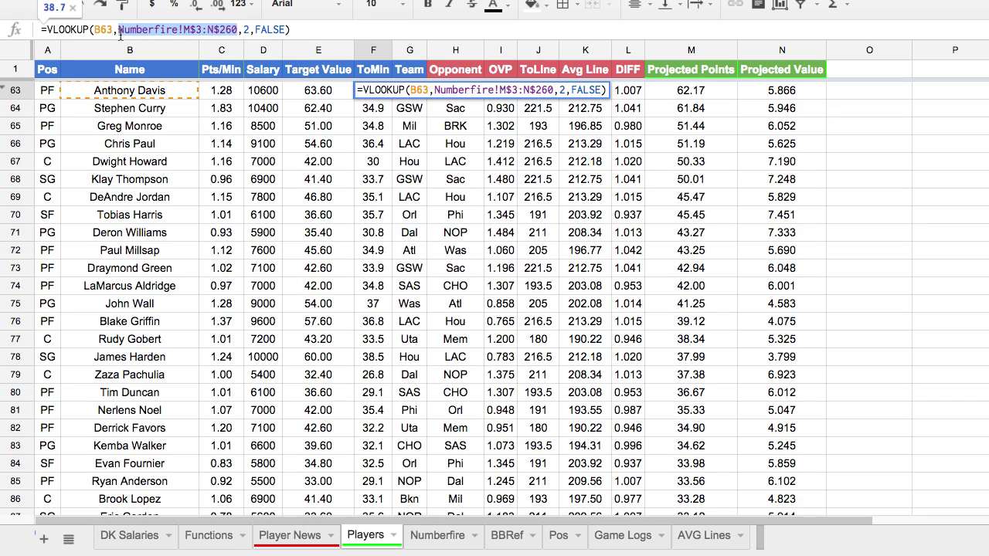
key(BackSpace)
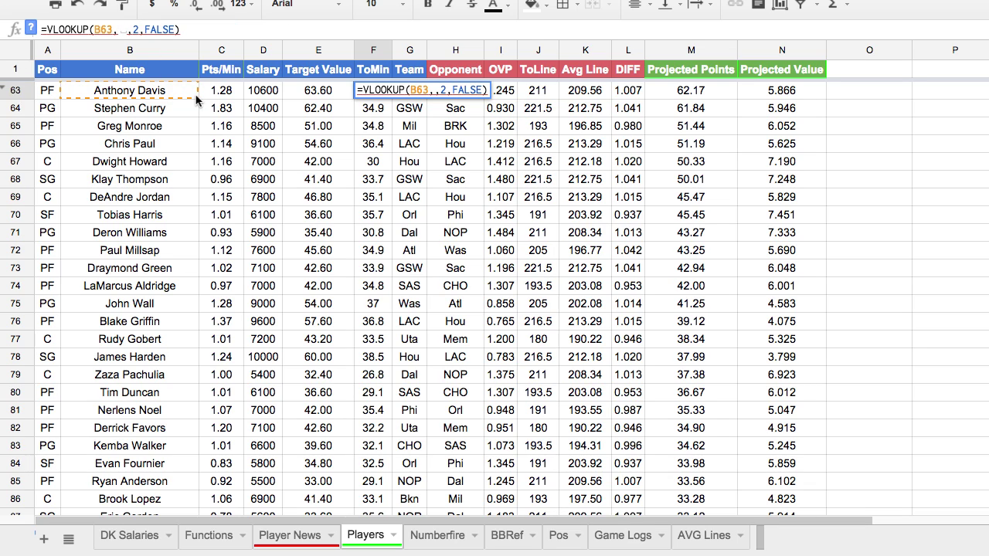
click(437, 536)
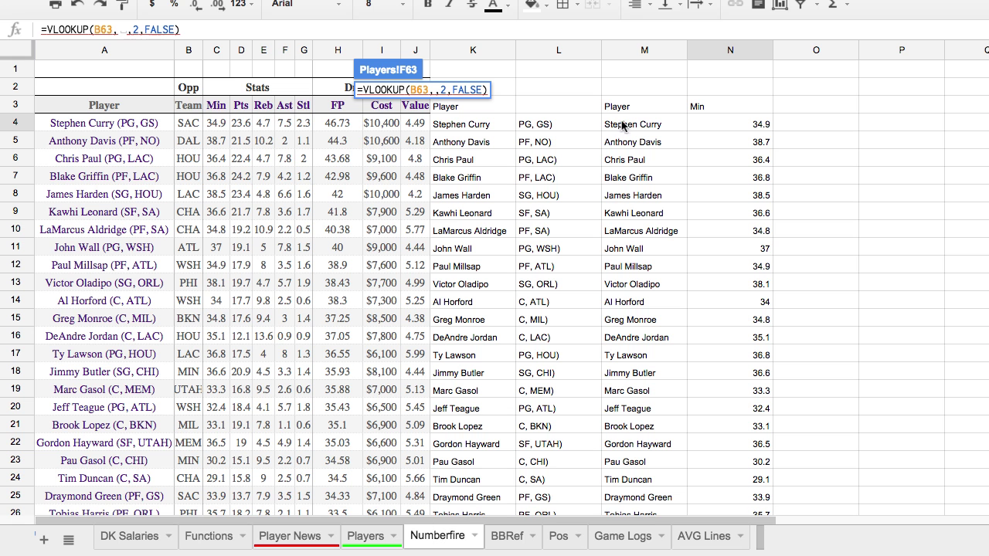
drag(628, 125, 747, 315)
scroll(746, 177, down, 15)
scroll(739, 262, down, 20)
scroll(740, 238, up, 10)
scroll(747, 315, up, 20)
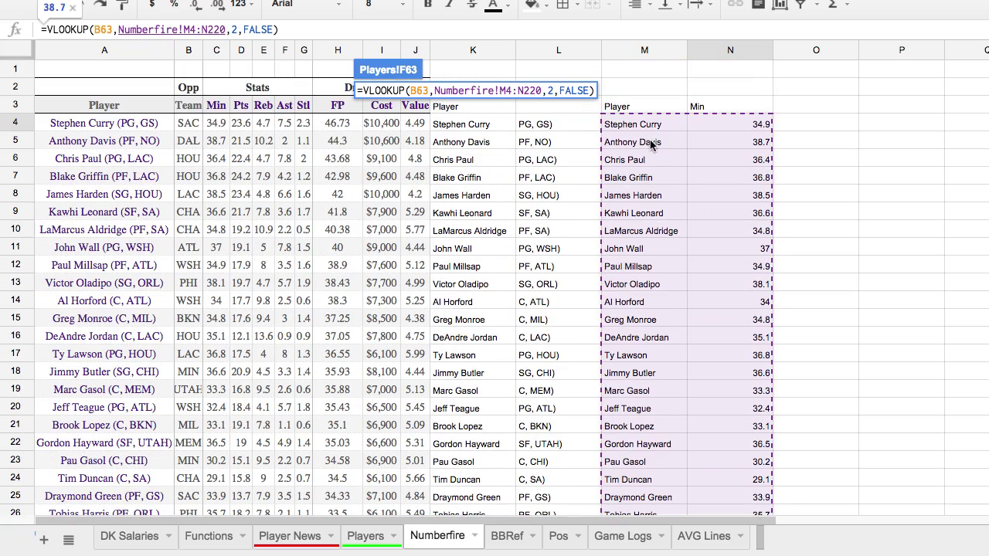
Lock the row references of F63's lookup range as Numberfire!M$4:N$220 and fill the formula down to F67.
click(506, 91)
text(/)
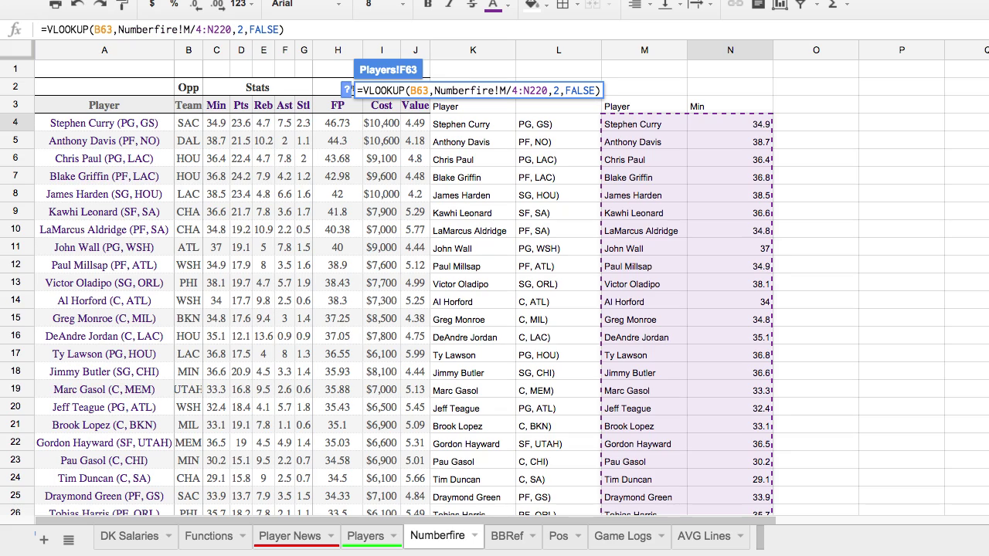
key(BackSpace)
text($4:N)
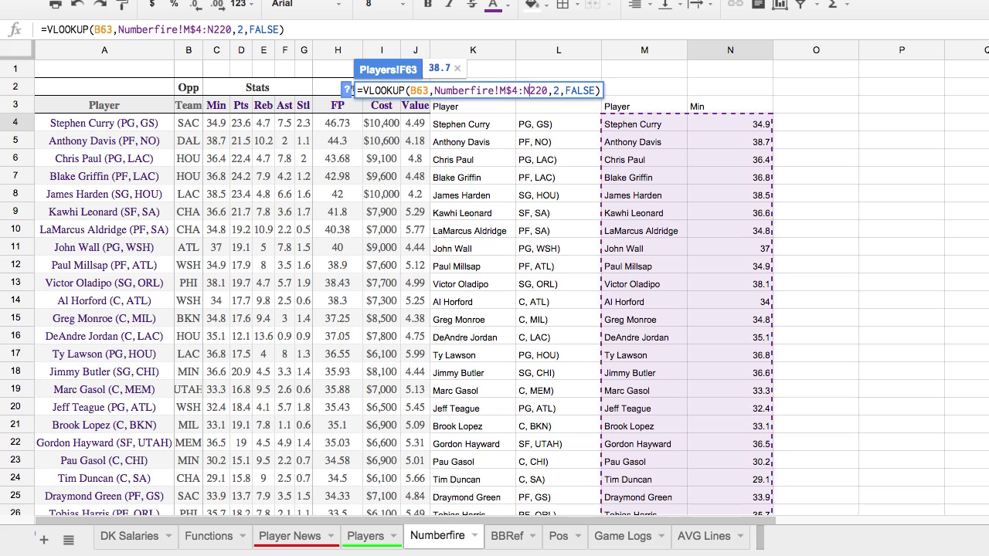
text($)
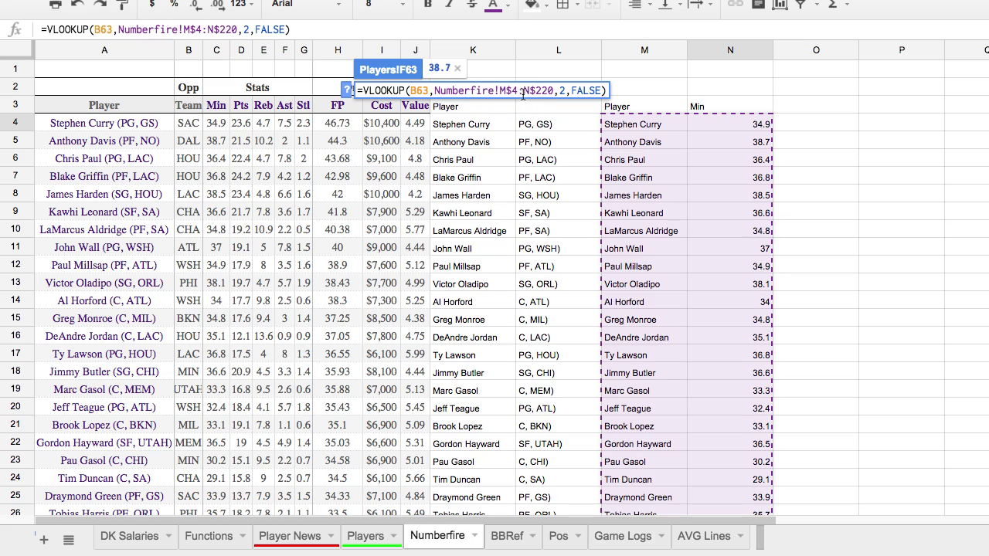
key(Return)
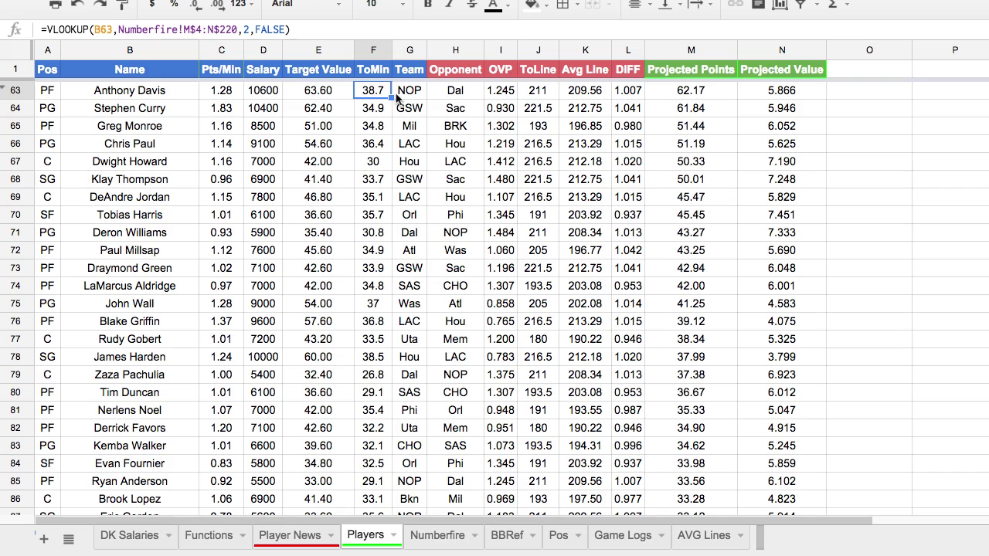
drag(391, 108, 387, 169)
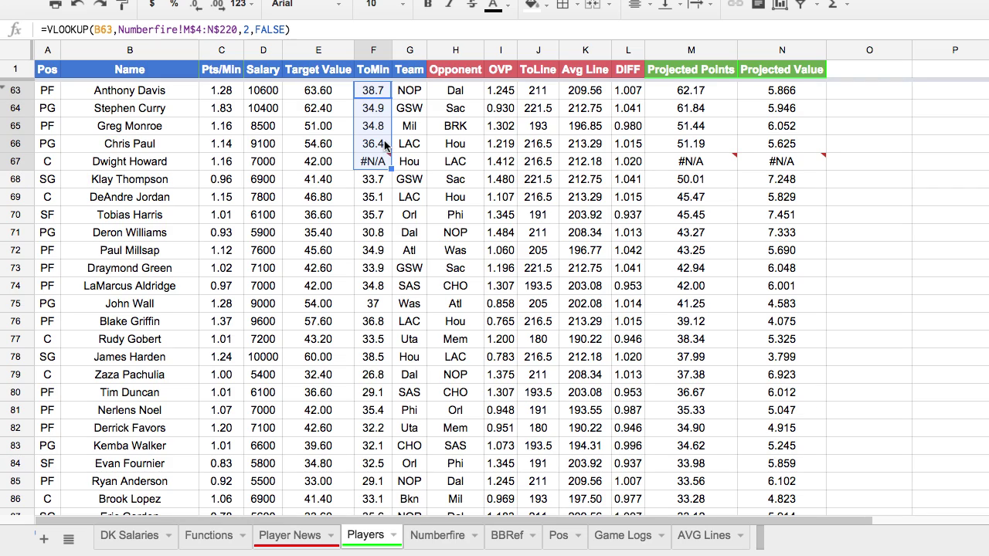
Replace the failed minutes lookup in F67 with a manual ToMin value of 35.
click(376, 166)
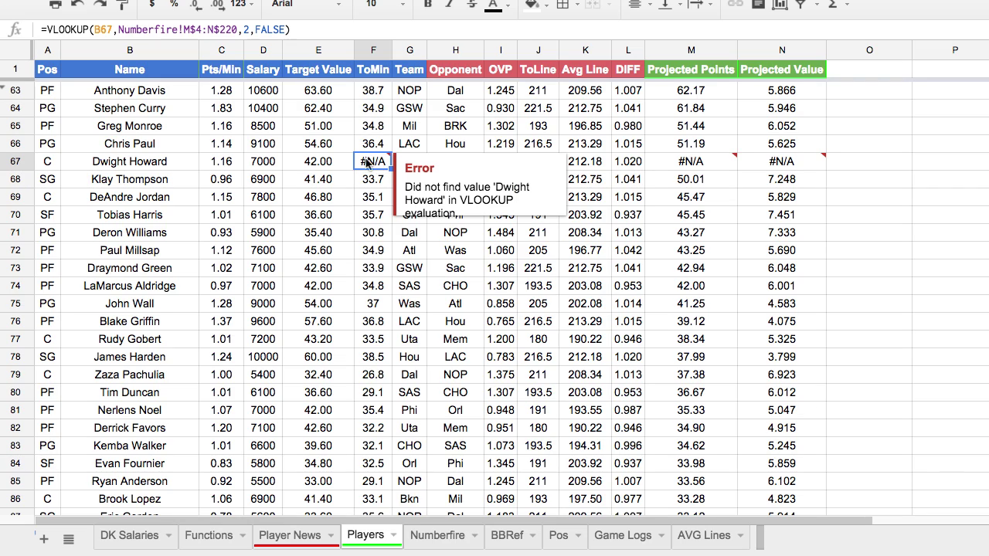
key(Return)
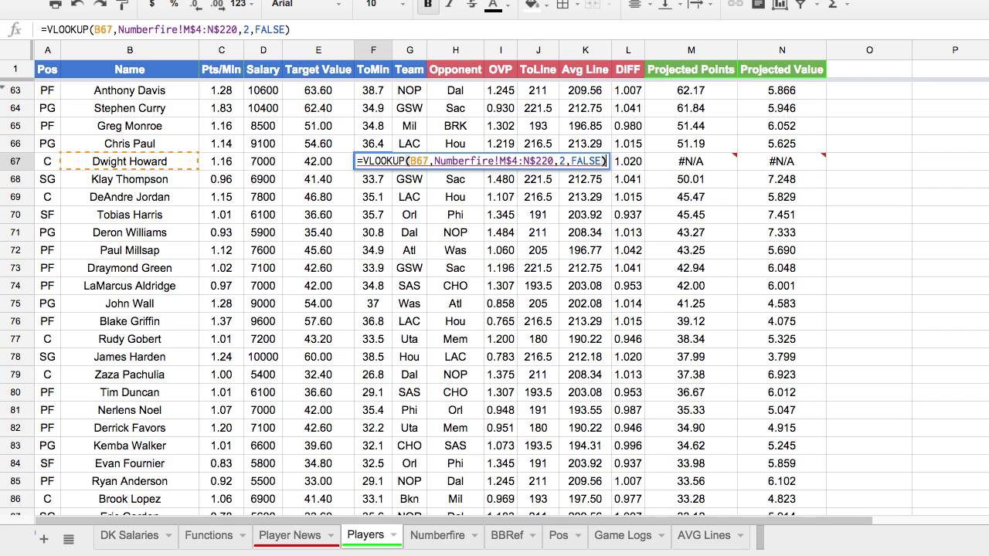
key(Escape)
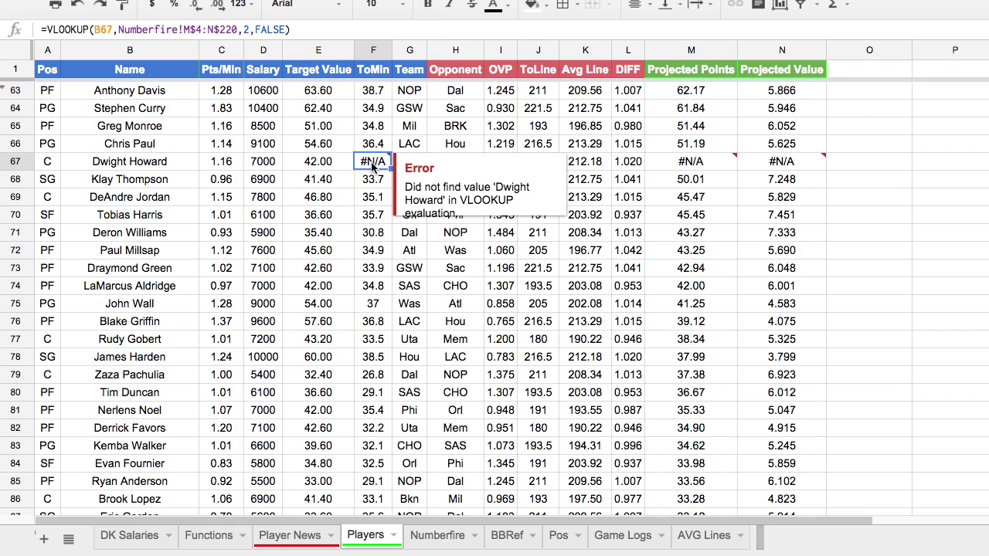
text(35)
key(Return)
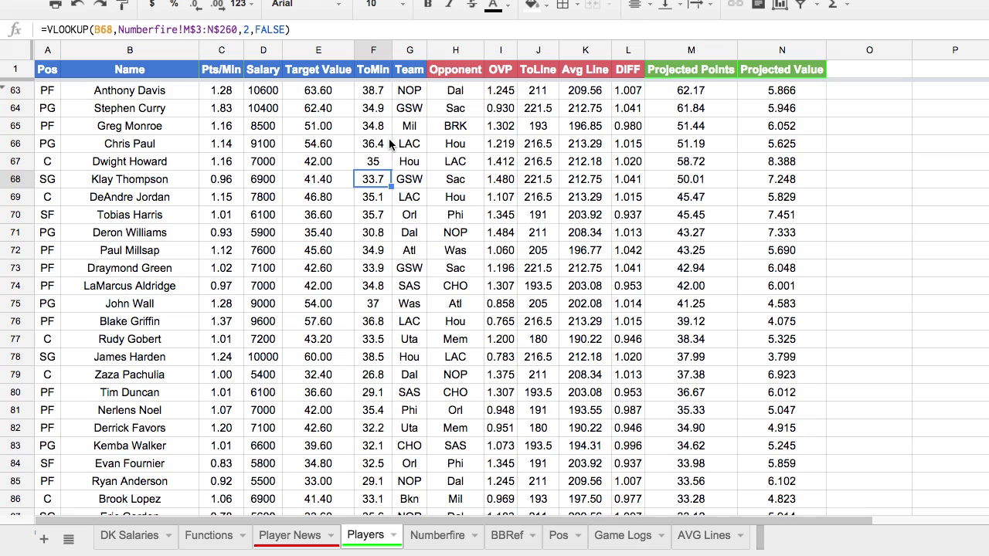
Examine the Team lookups in column G from row 63 to 69 and compare G66 with the Opponent lookup in H66.
click(403, 98)
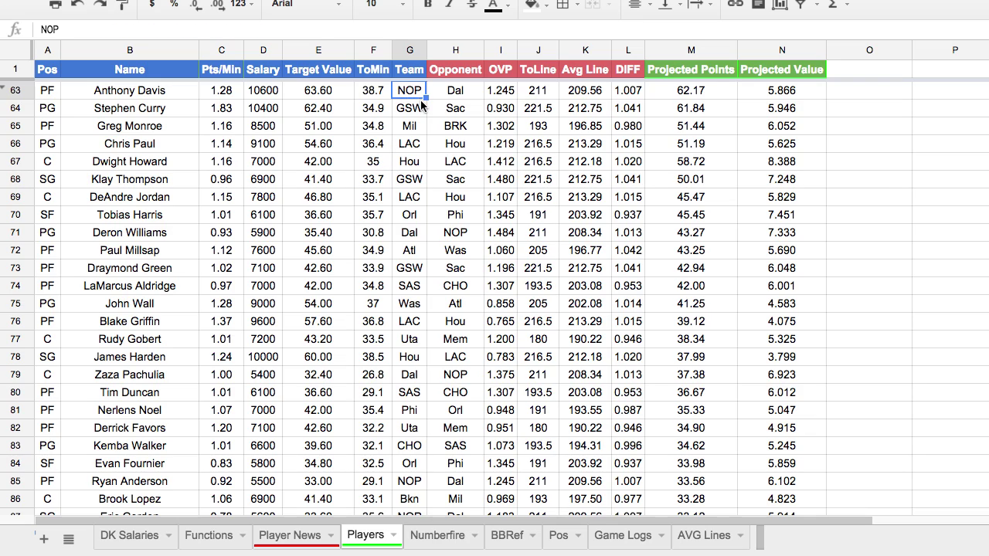
key(Down)
key(Down)
key(Down)
key(Down)
key(Down)
key(Down)
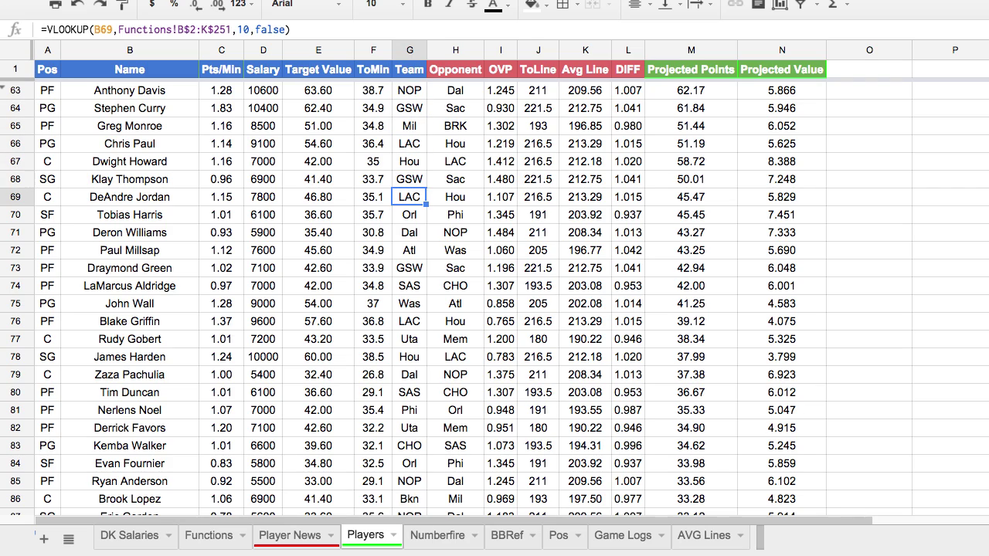
key(Up)
key(Up)
key(Up)
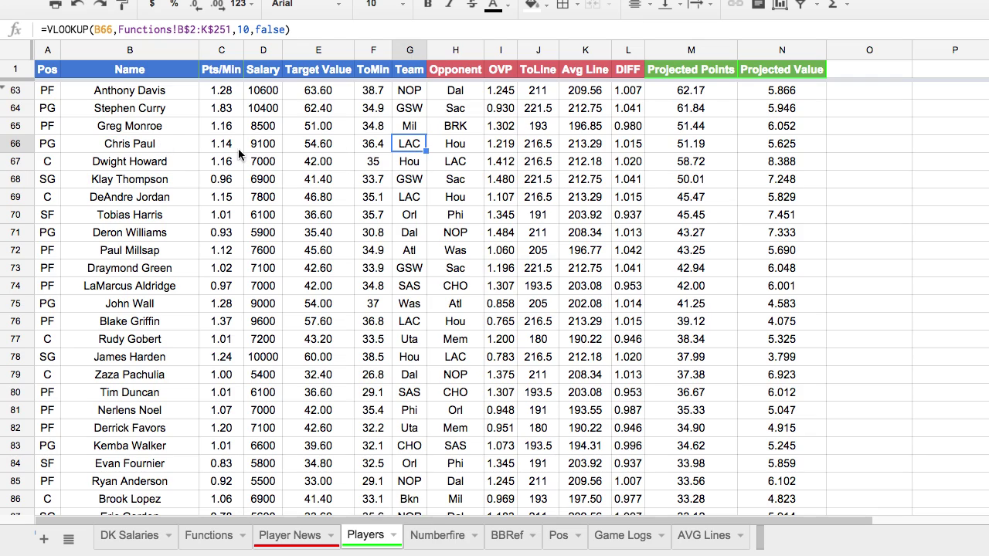
click(457, 147)
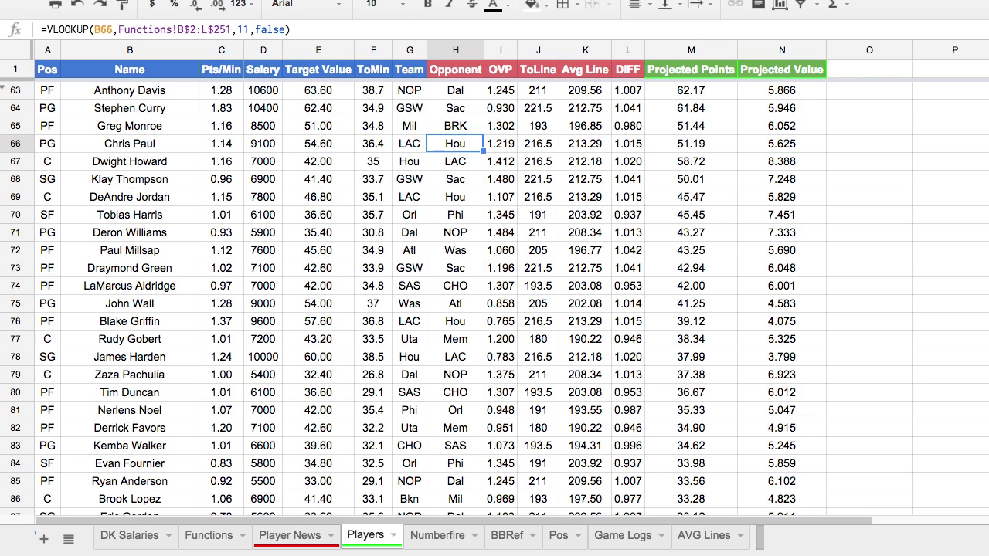
click(403, 149)
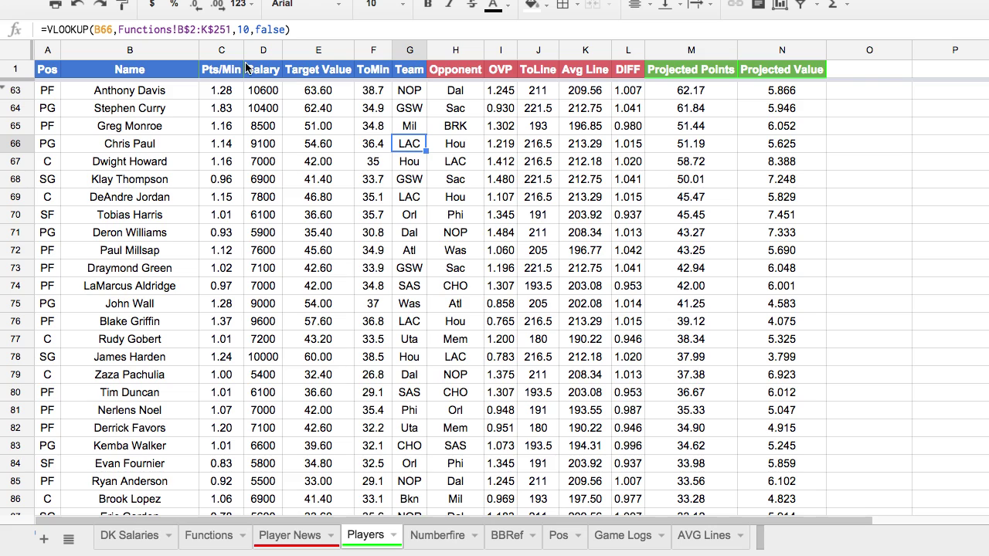
On the Functions sheet, examine the team reference in K7 and the opponent IF formula in L7 that feed these lookups.
click(223, 538)
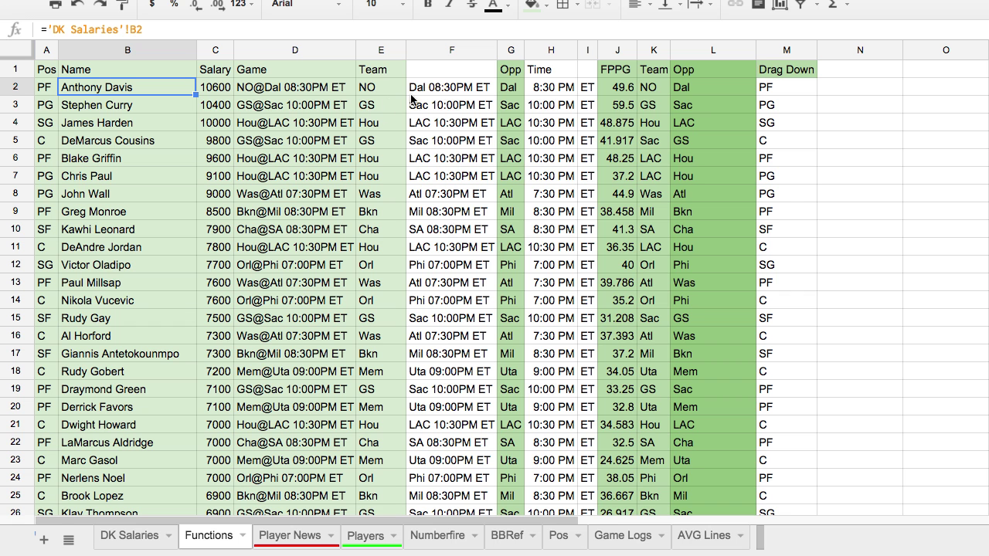
click(651, 176)
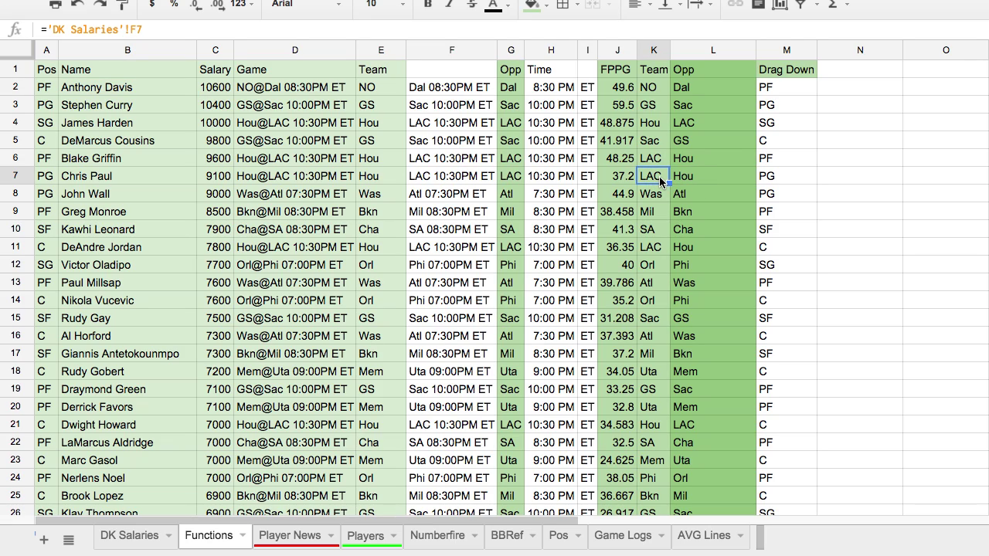
click(699, 177)
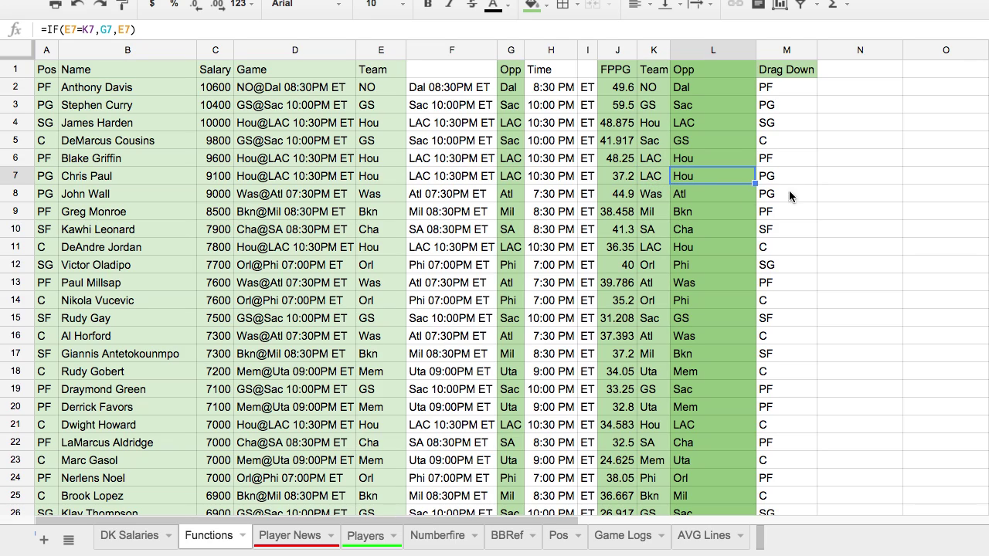
Sort the whole Players sheet by Team from A to Z, treating the first row as a header.
click(356, 538)
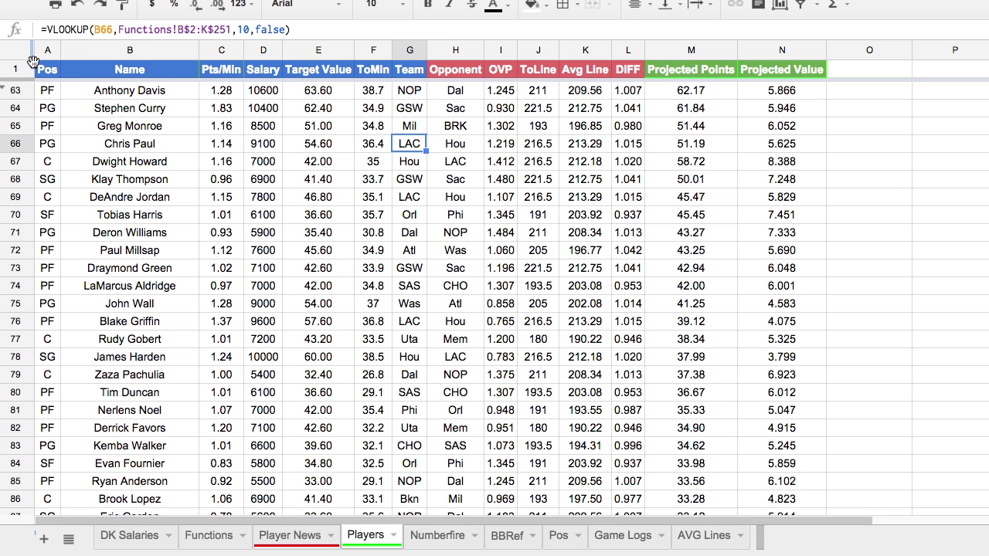
click(8, 51)
click(245, 1)
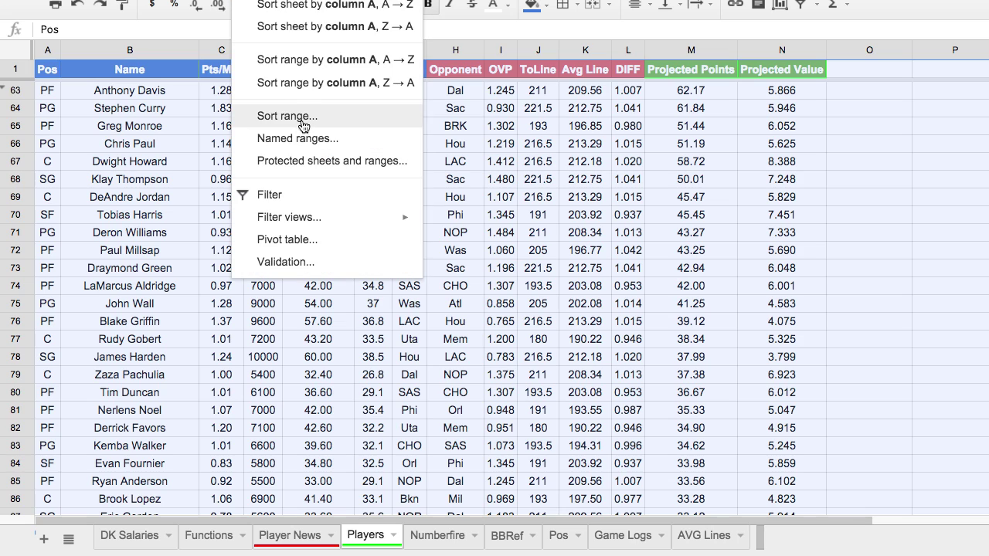
click(301, 115)
click(496, 205)
click(577, 237)
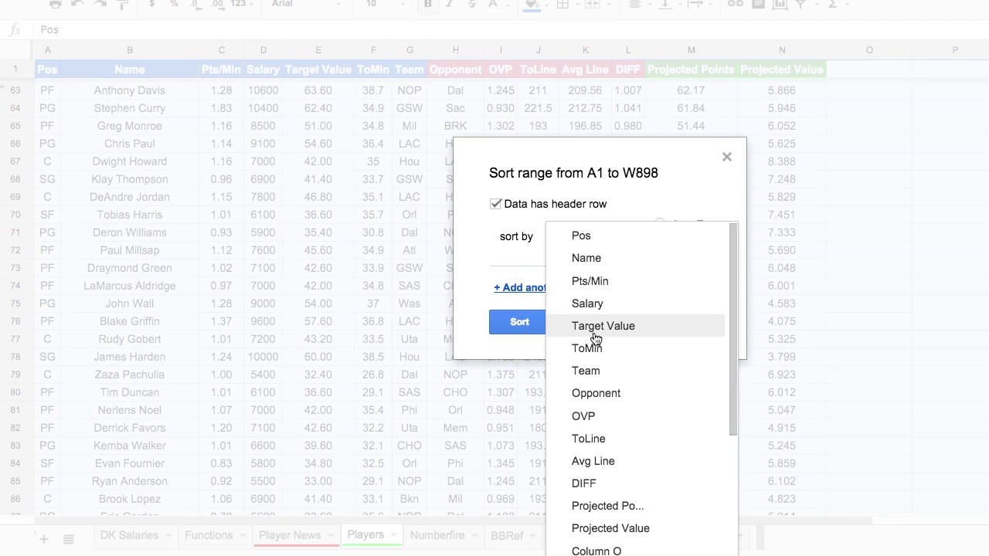
click(588, 370)
click(525, 320)
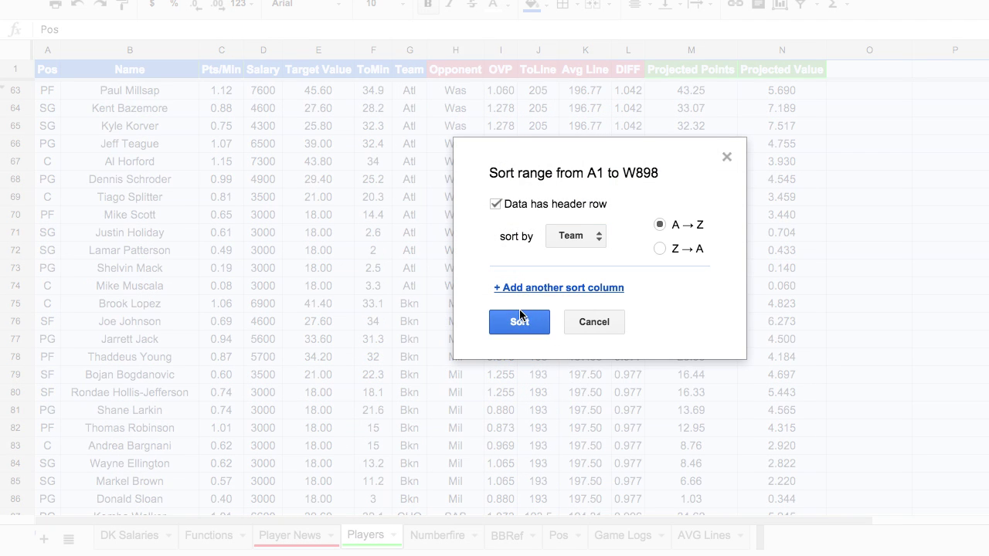
Test a mismatched team abbreviation by changing the Team code in G87 to CHA.
scroll(462, 167, down, 4)
scroll(461, 166, up, 4)
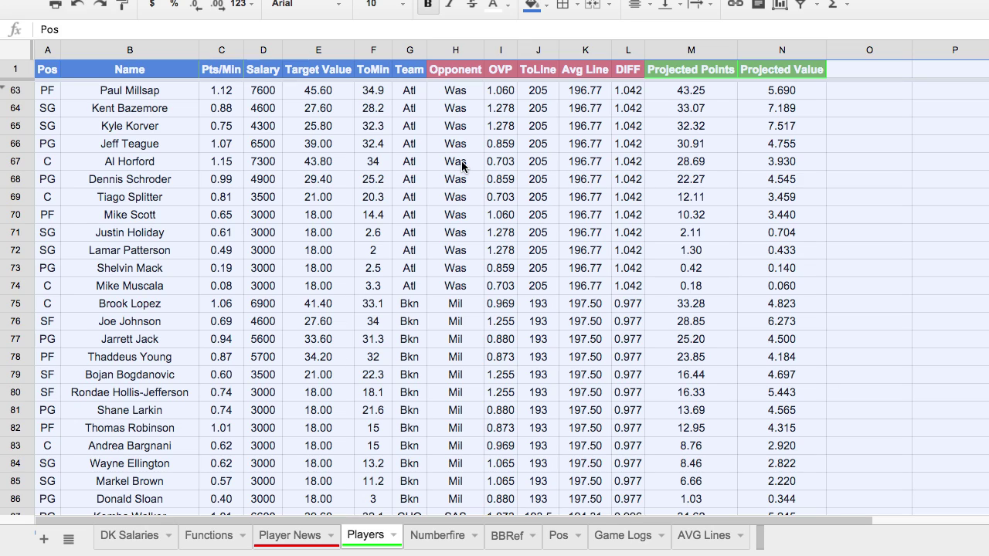
scroll(456, 178, down, 5)
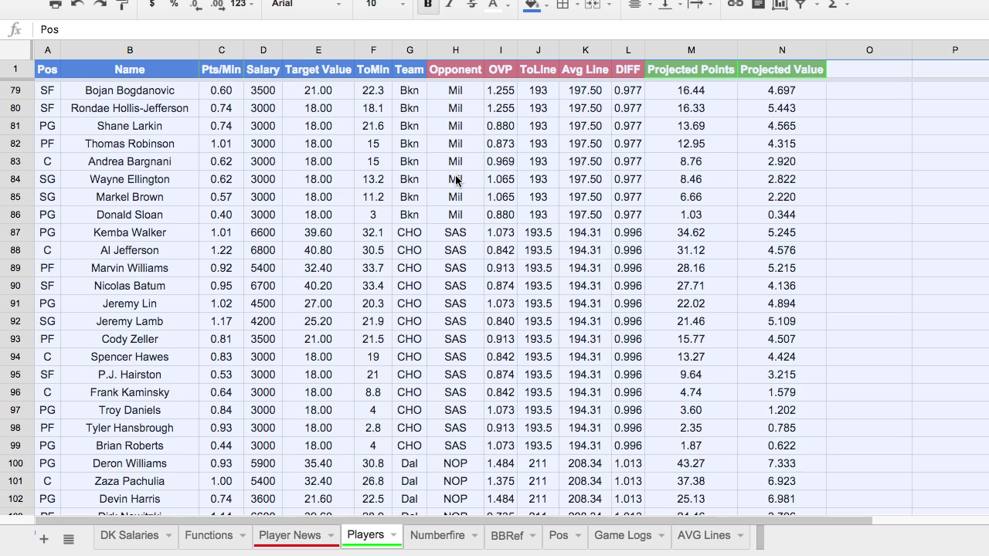
click(422, 231)
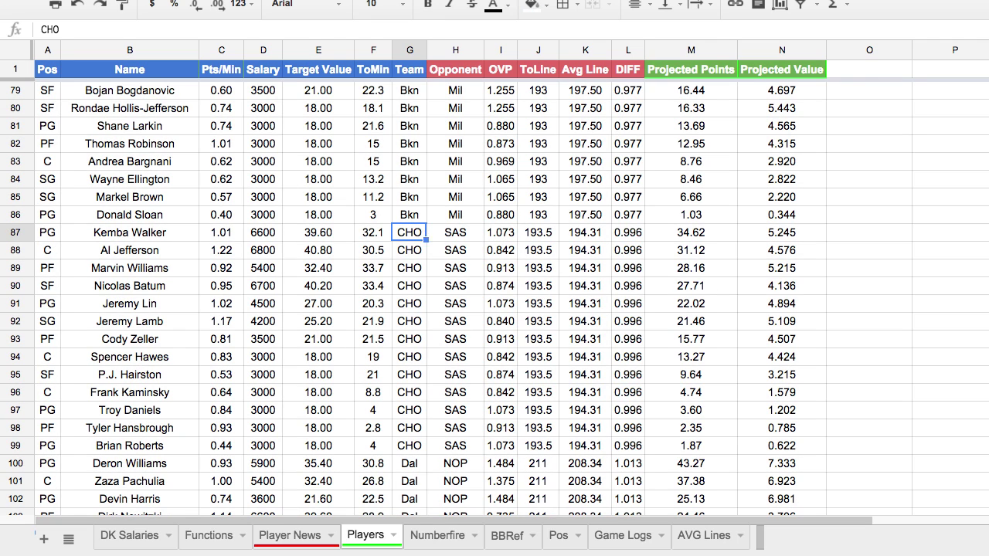
text(CHA)
key(Return)
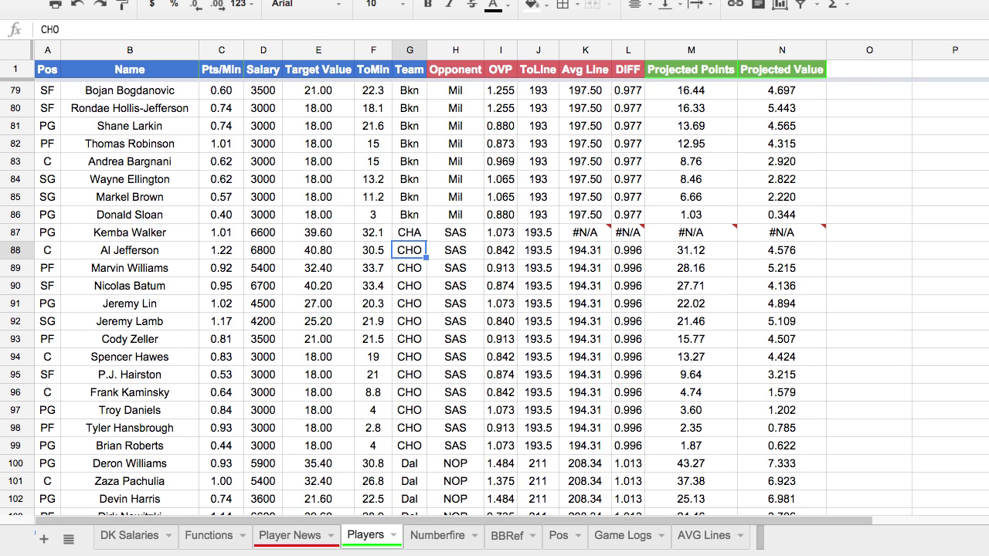
Check how the changed team code affects the row 87 cells from Opponent through Projected Value.
click(410, 232)
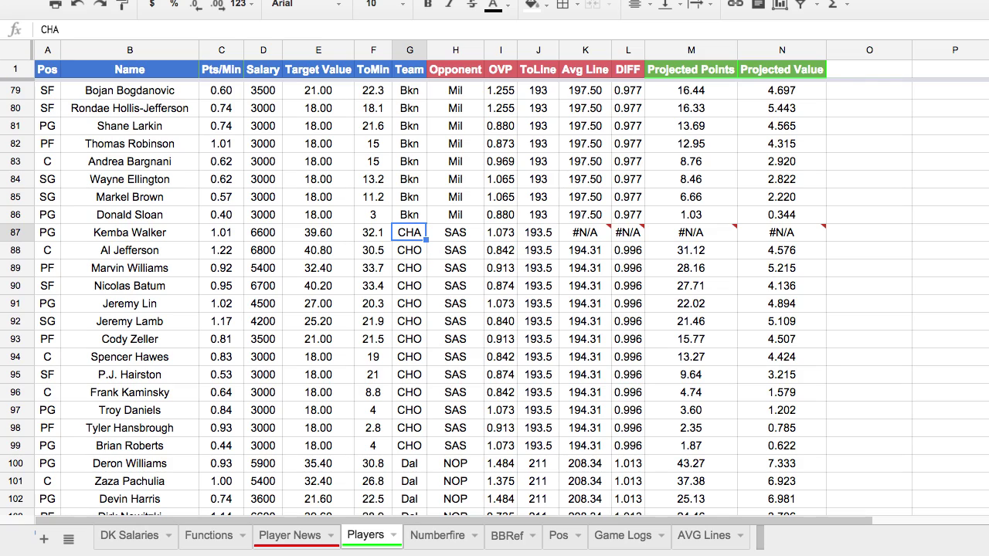
key(Right)
key(Right)
key(Right)
key(Right)
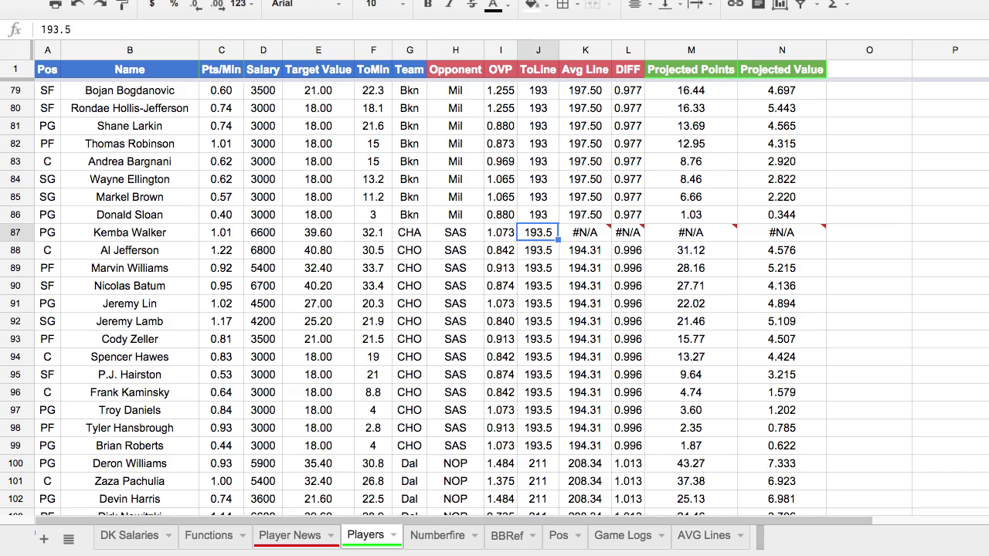
key(Right)
key(Right)
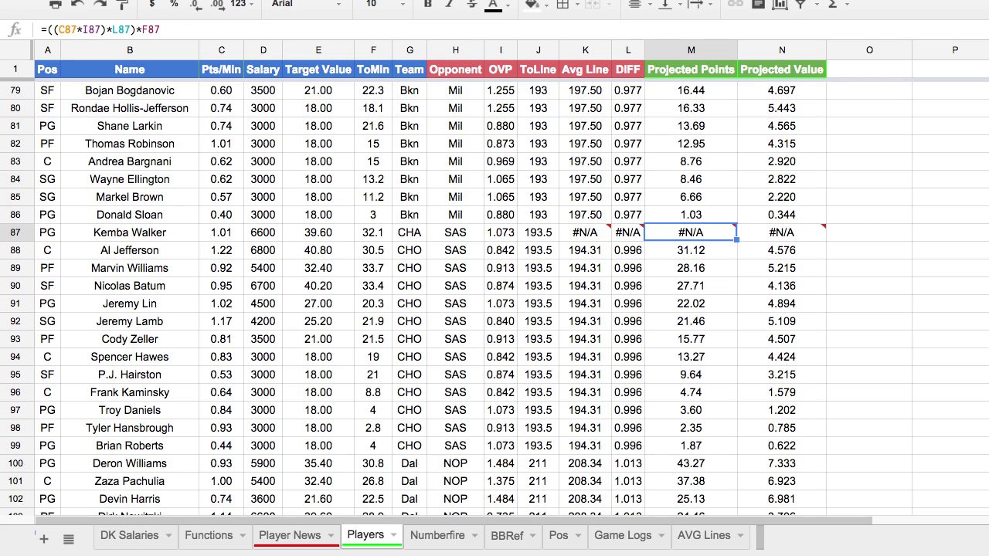
key(Right)
key(Left)
key(Left)
key(Left)
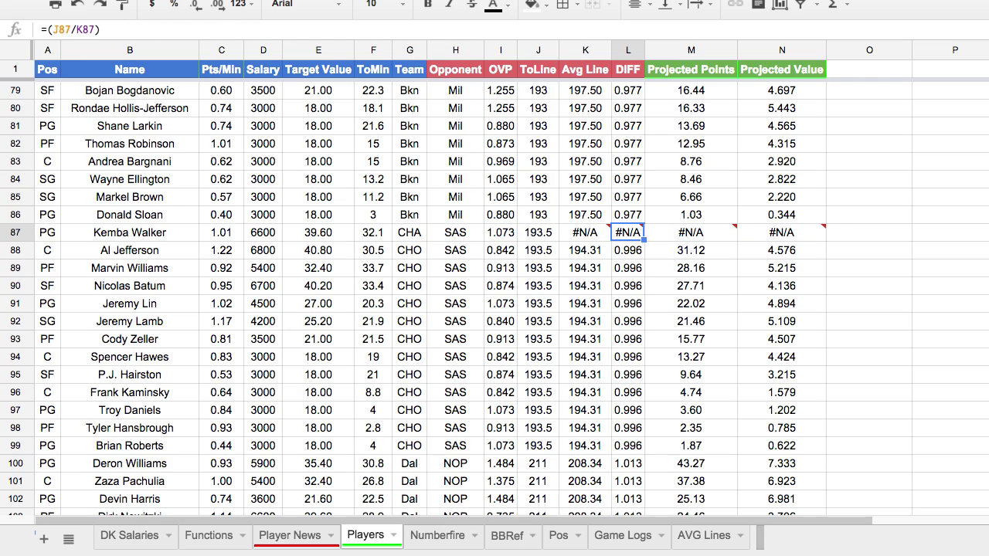
Set the Team code in G87 back to CHO.
key(Left)
key(Left)
key(Left)
key(Left)
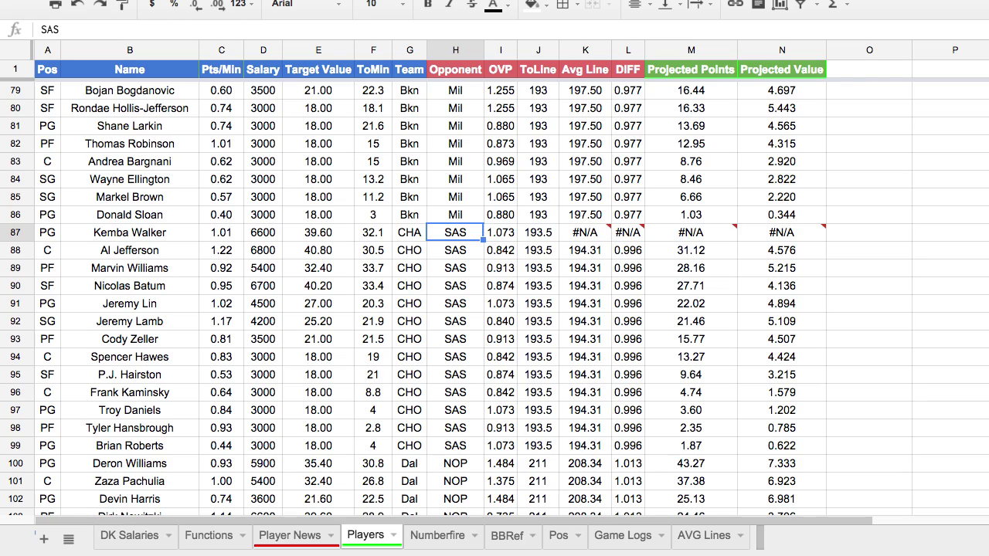
text(CHO)
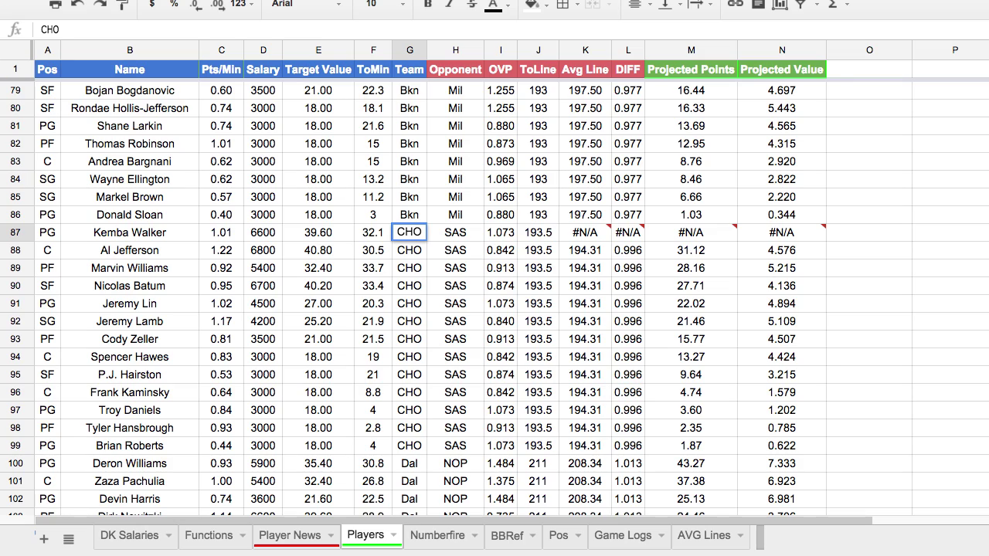
key(Return)
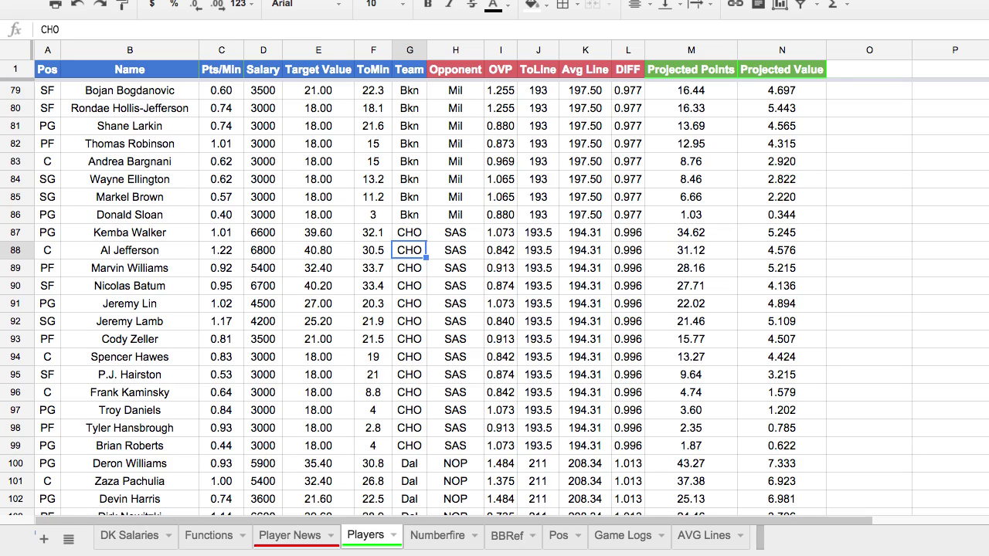
Test the opponent abbreviation Sa in H87, and set the cell back to SAS.
click(410, 232)
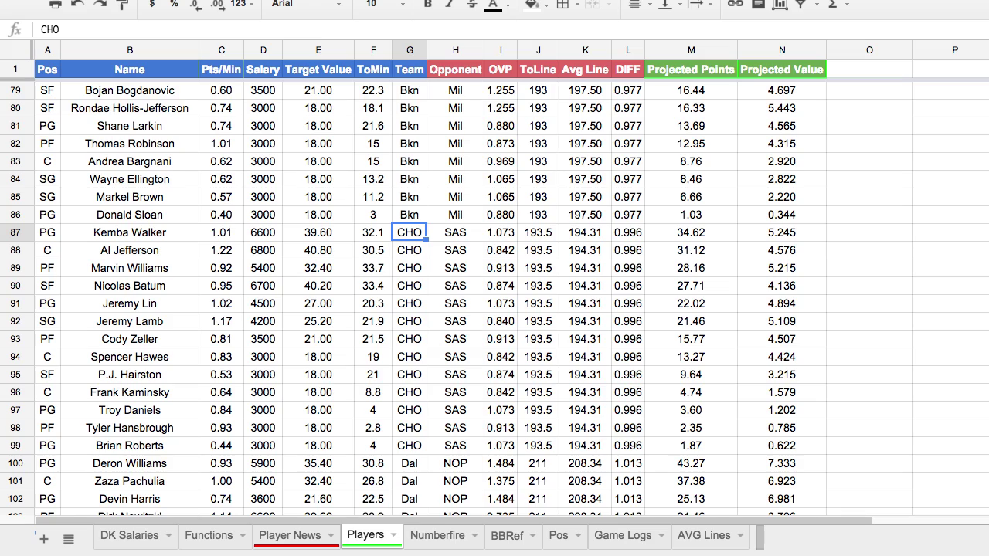
click(455, 232)
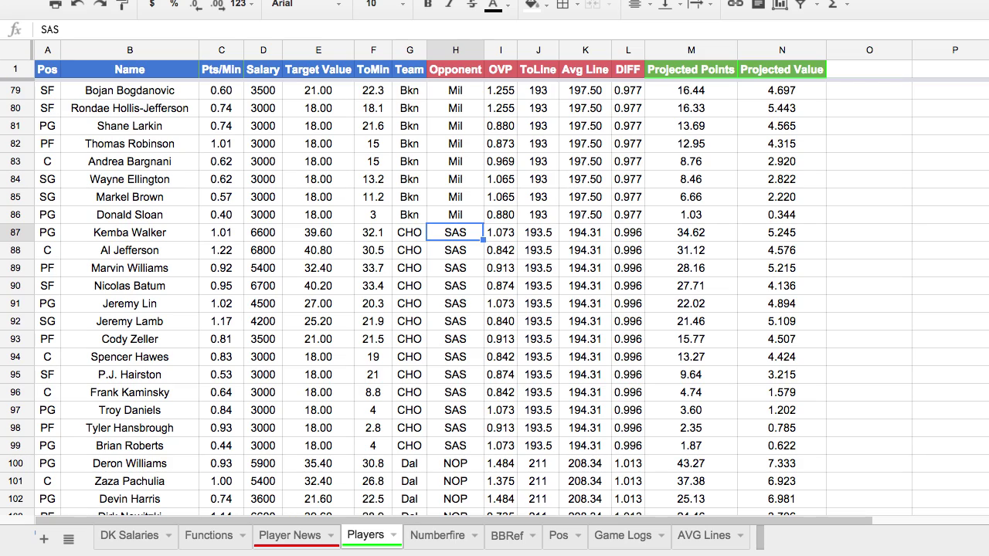
text(Sa)
key(Return)
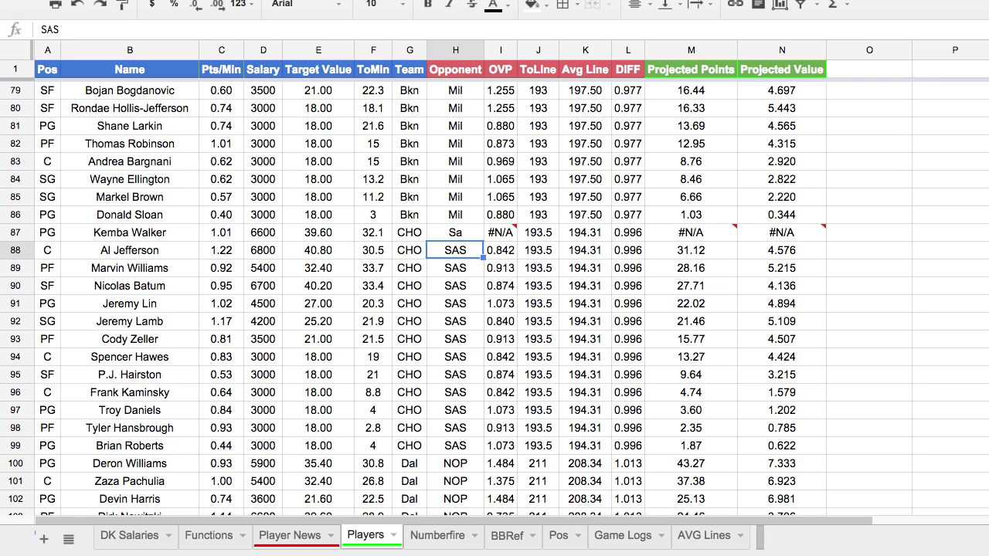
click(455, 232)
text(SAS)
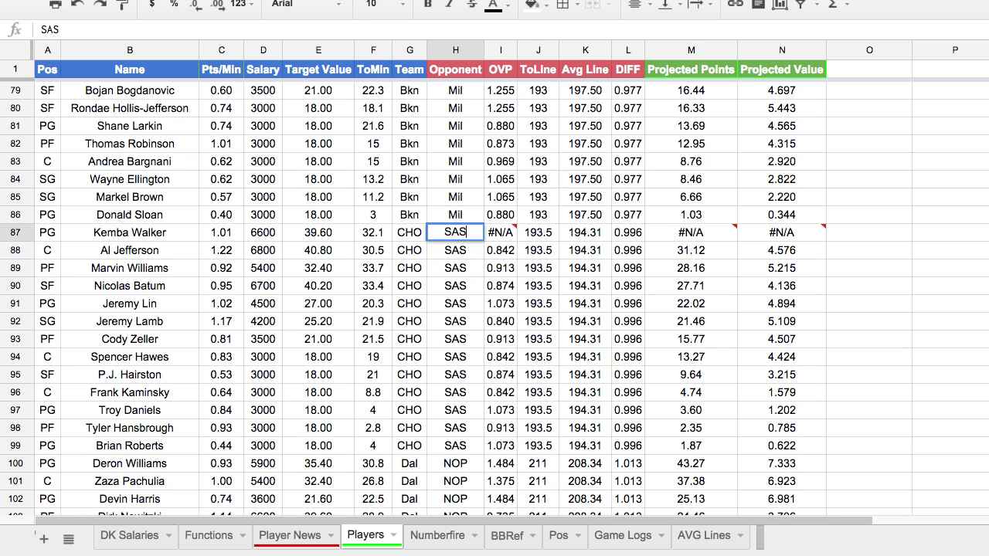
key(Return)
key(Return)
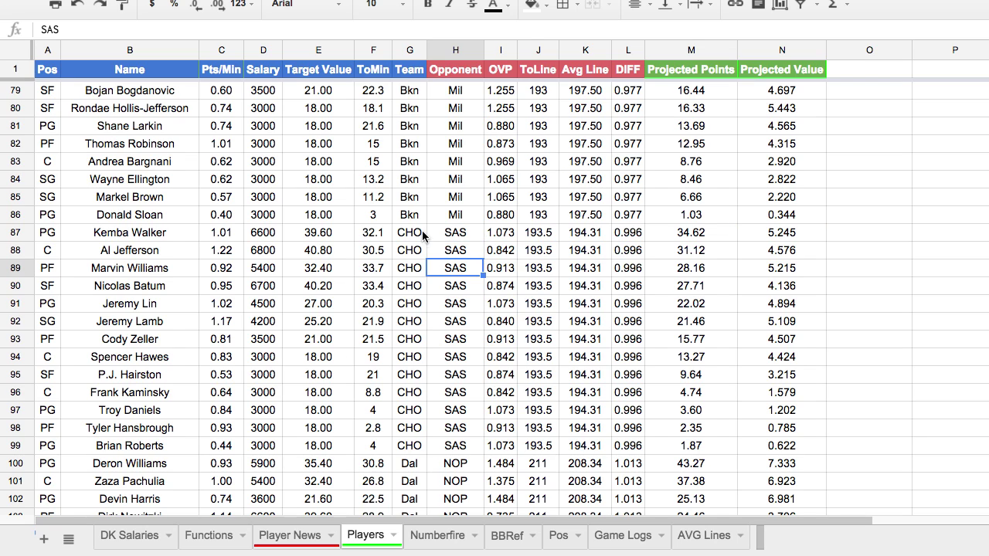
Review the Team and Opponent abbreviations further down the sheet, including H103 and G116.
scroll(424, 236, down, 5)
click(452, 233)
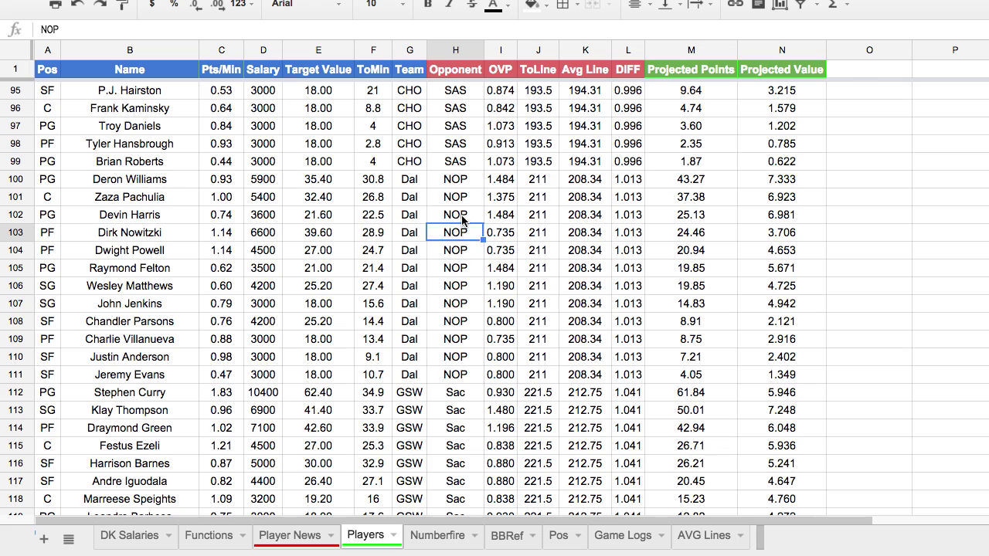
scroll(469, 234, down, 5)
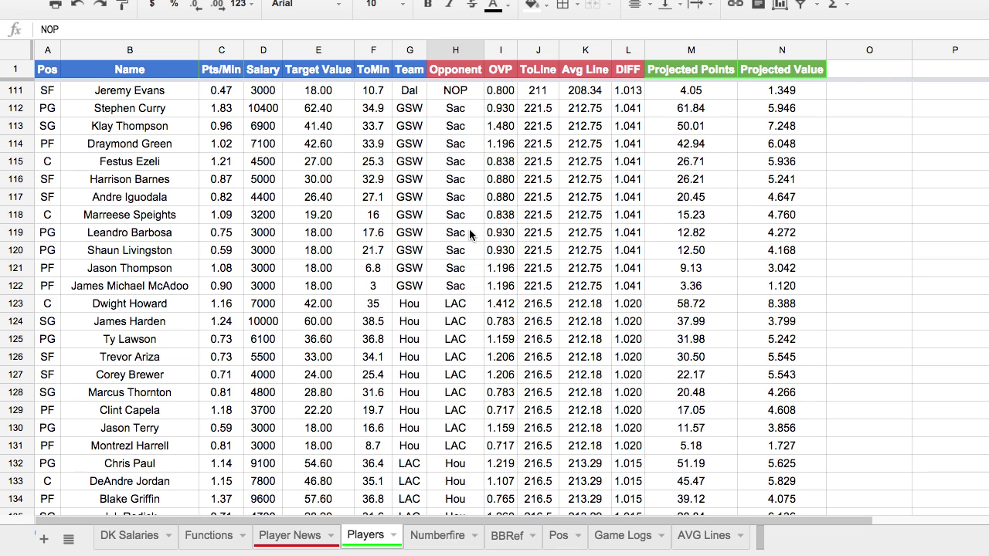
click(413, 186)
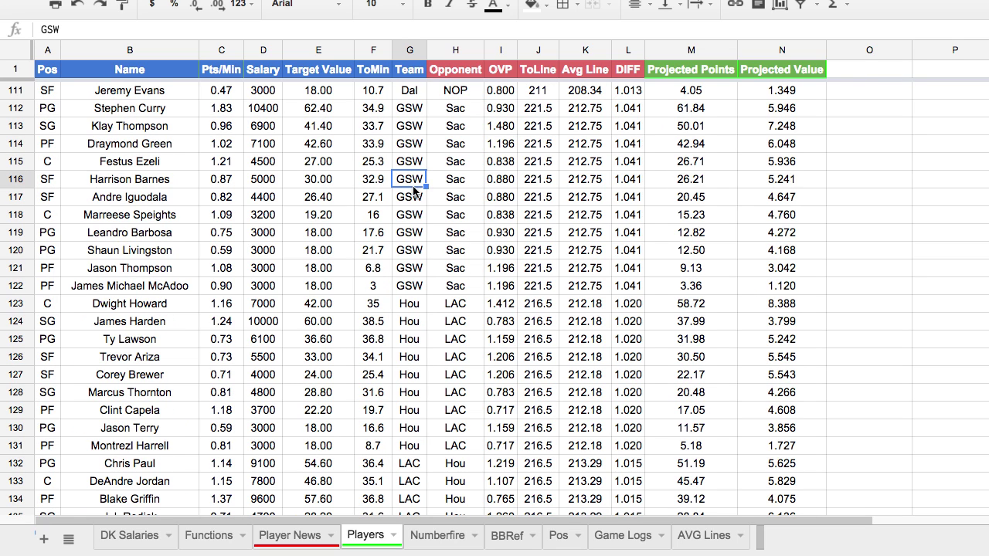
Review the remaining Team and Opponent codes on the Players sheet, and inspect the Team lookup formula in G63.
scroll(416, 197, down, 10)
scroll(419, 204, up, 10)
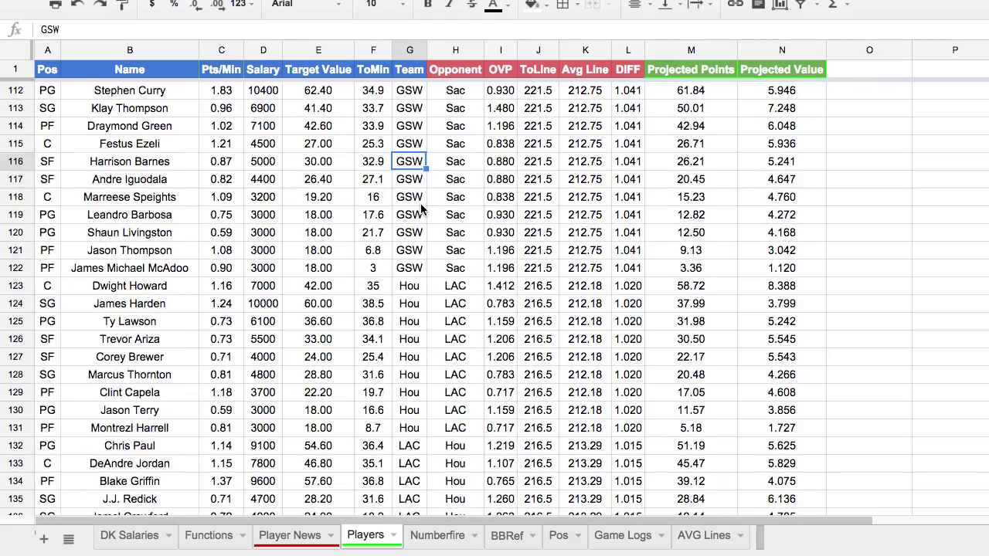
scroll(423, 208, down, 11)
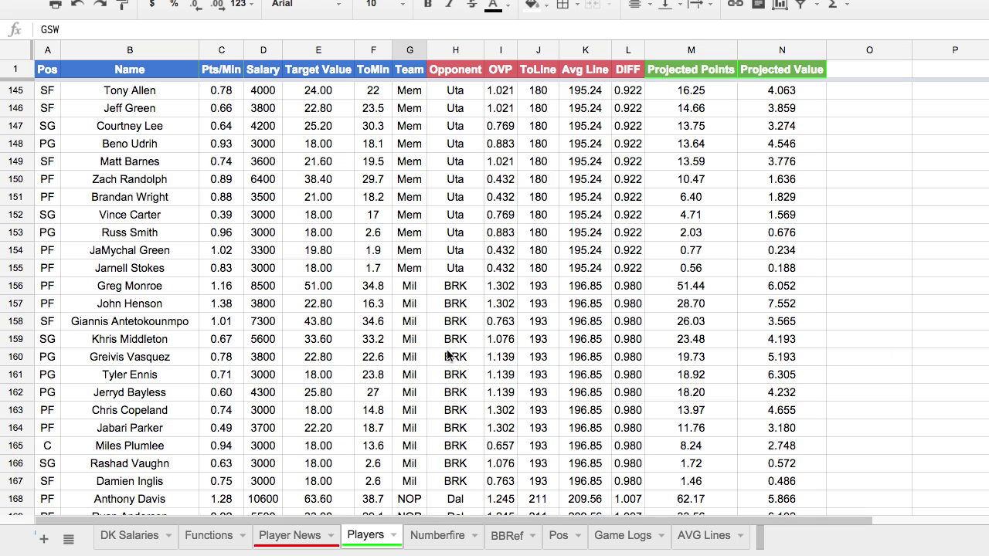
scroll(449, 355, up, 20)
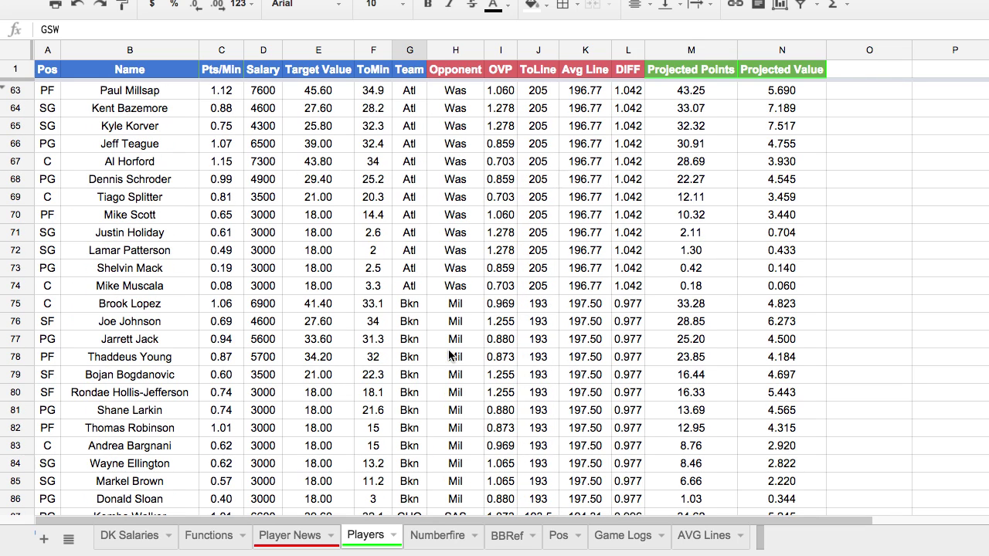
click(414, 90)
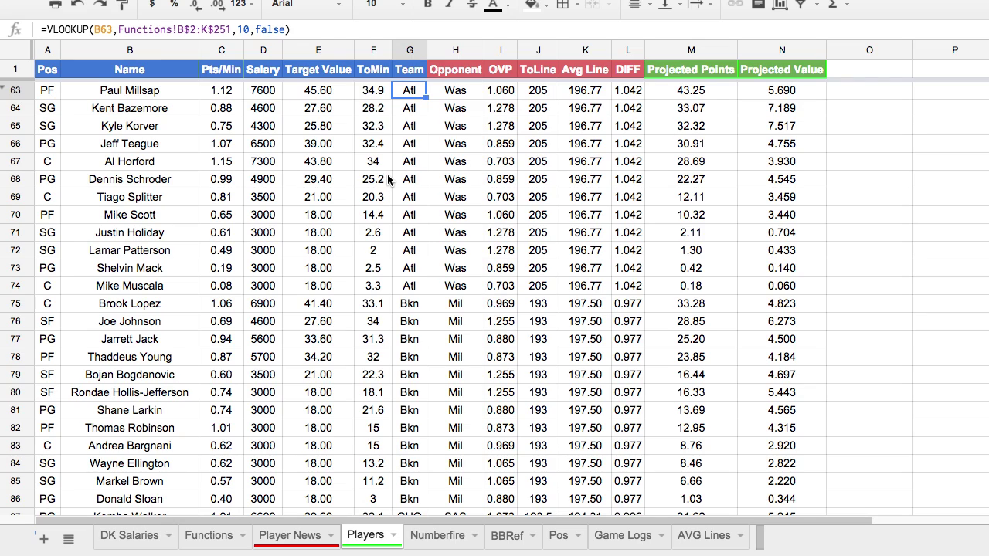
click(464, 114)
Compare the OVP lookup formulas of the power forward in I63 and the point guard in I68.
click(500, 91)
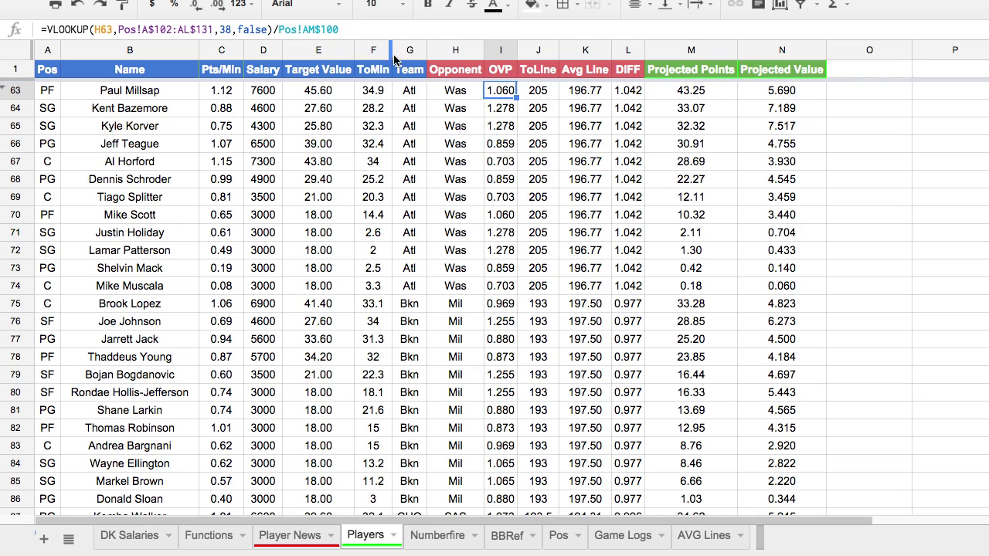
click(388, 29)
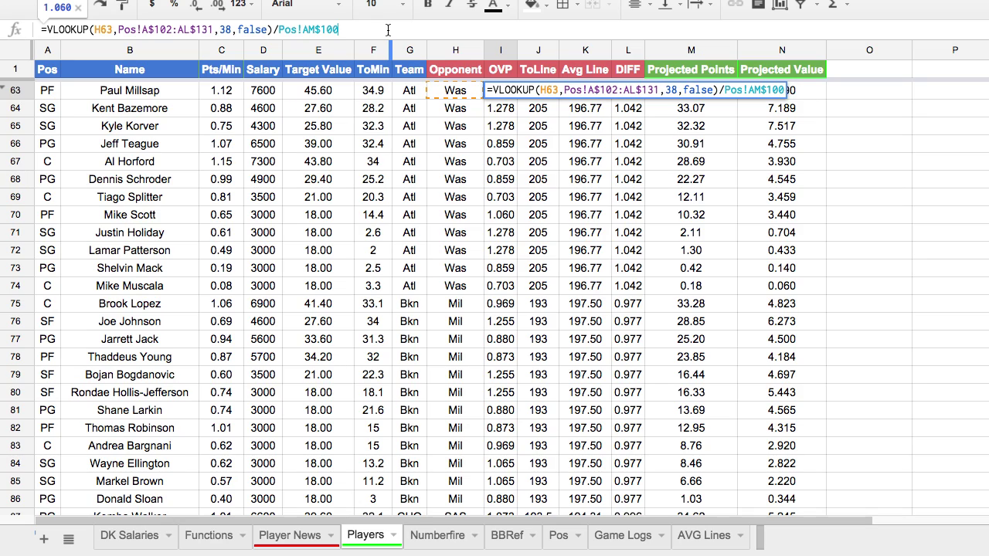
click(500, 179)
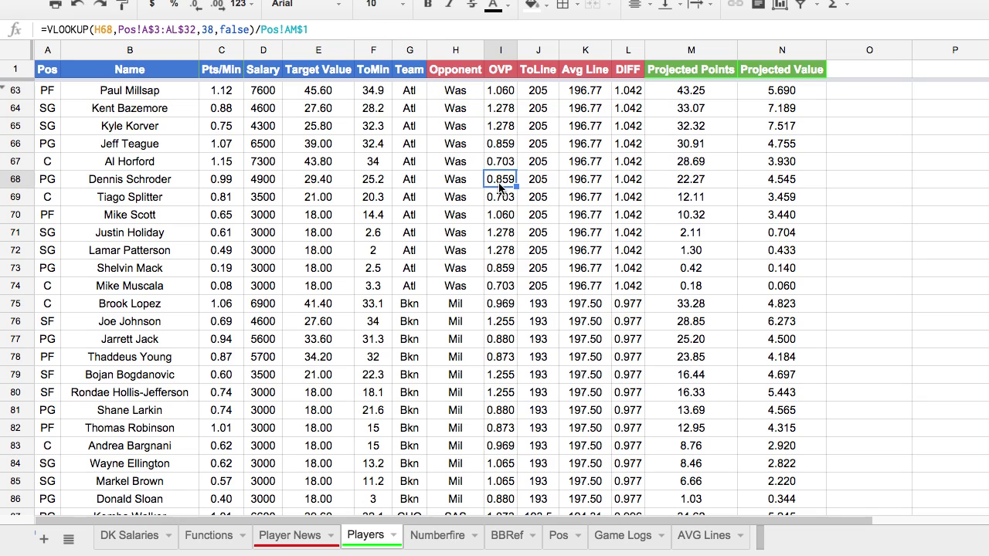
click(468, 31)
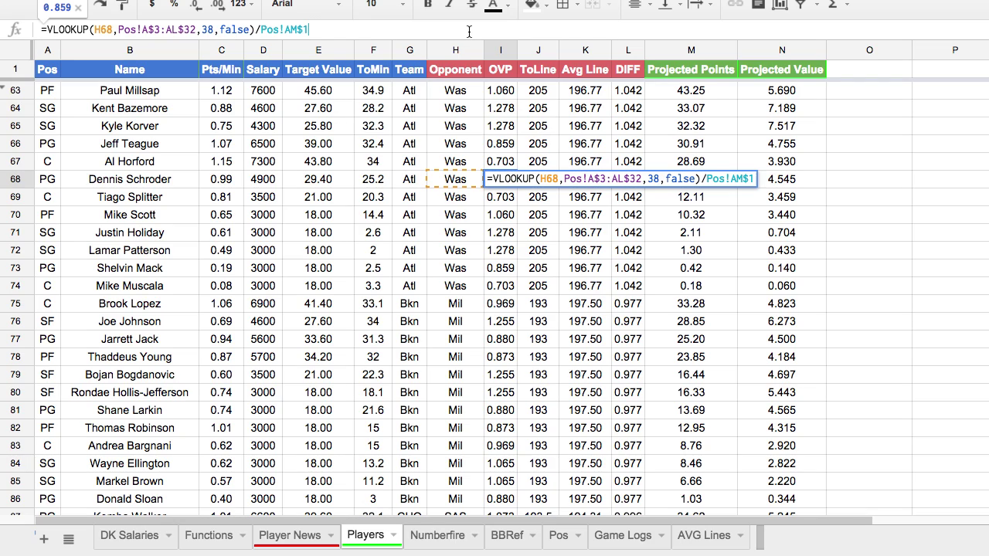
key(shift+Return)
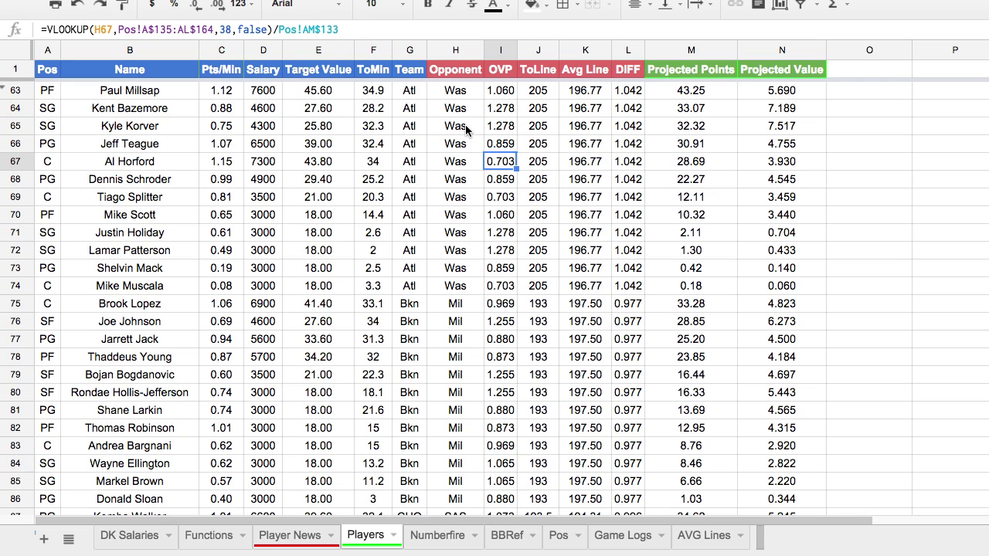
Sort the whole Players sheet by Pos from A to Z, treating the first row as a header.
click(20, 50)
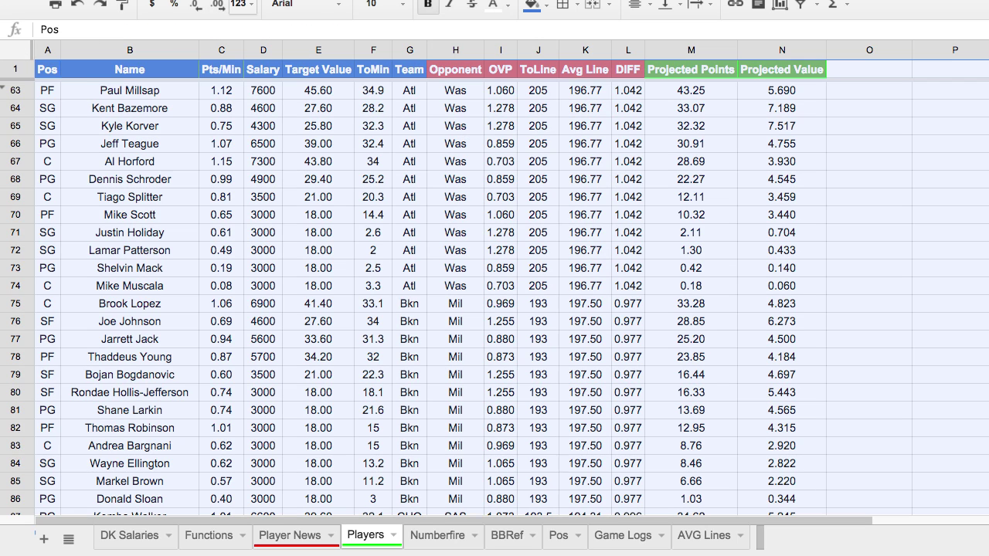
click(243, 0)
click(286, 116)
click(524, 203)
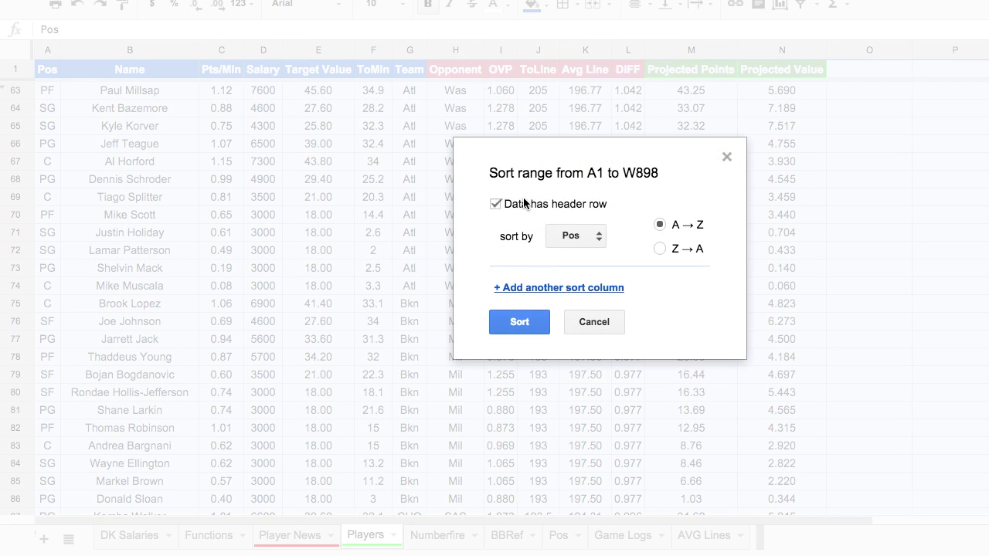
click(576, 235)
click(576, 239)
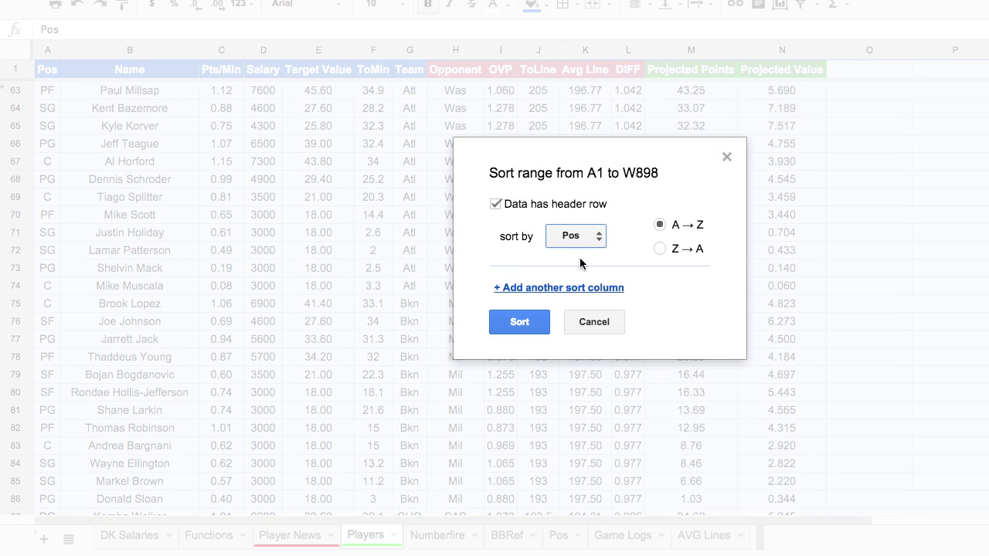
click(500, 324)
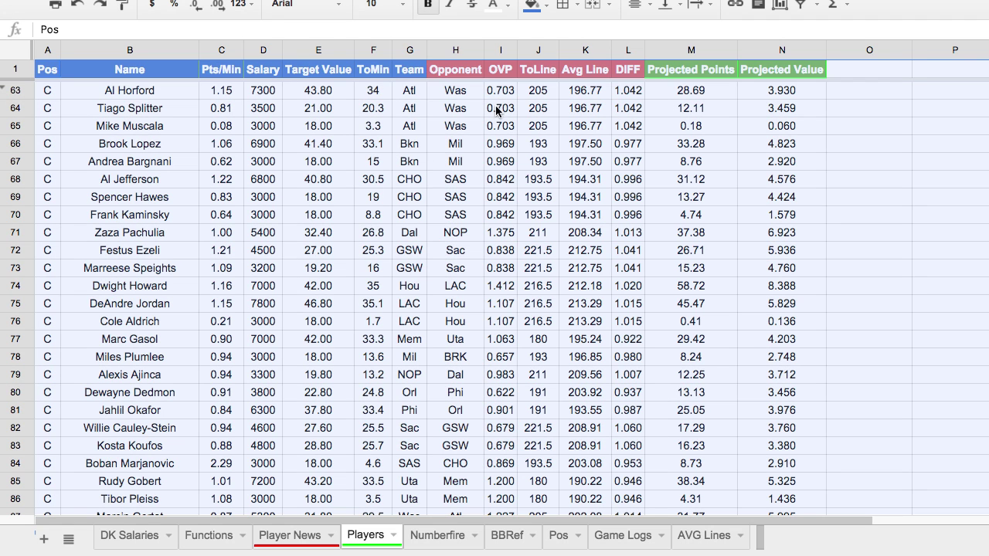
Remove the lookup range Pos!A$135:AL$164 from the OVP formula in I63.
click(508, 94)
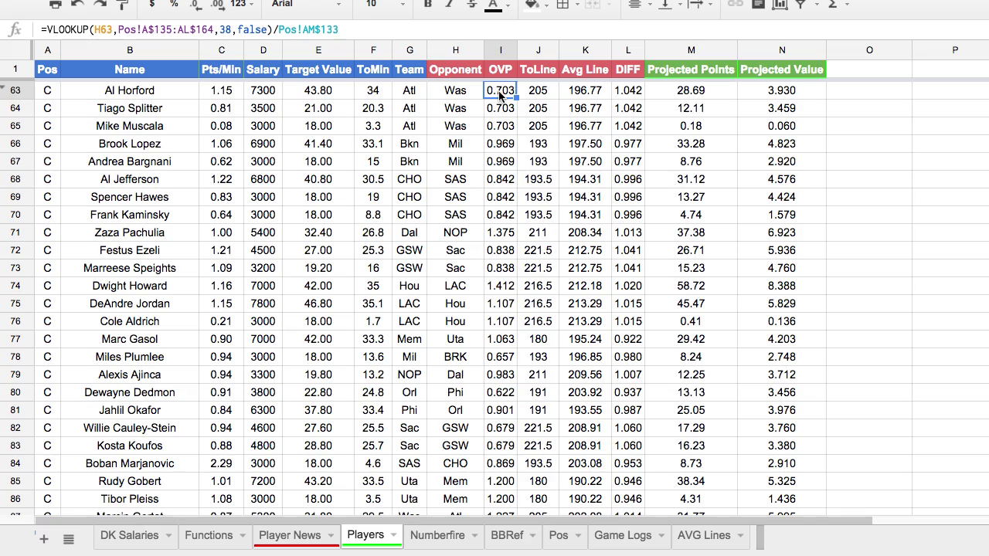
click(439, 31)
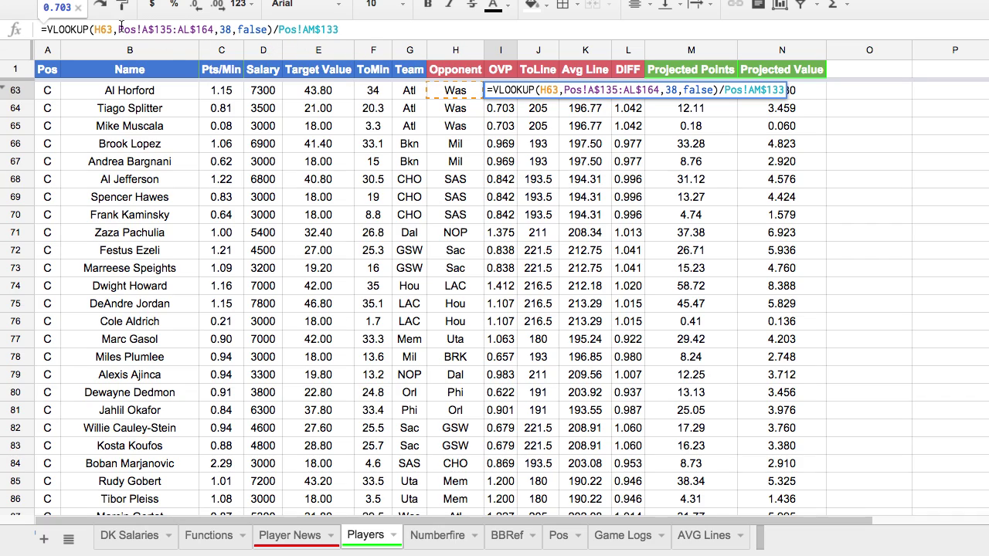
drag(213, 29, 118, 28)
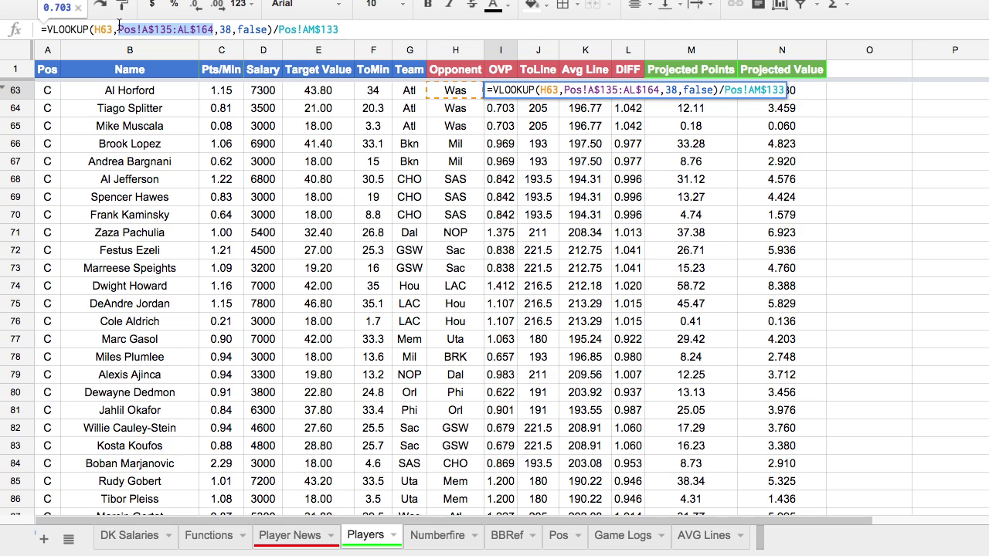
key(BackSpace)
Reselect the center block A135:AL164 on the Pos sheet as the lookup range of the I63 formula, and close the formula.
click(555, 538)
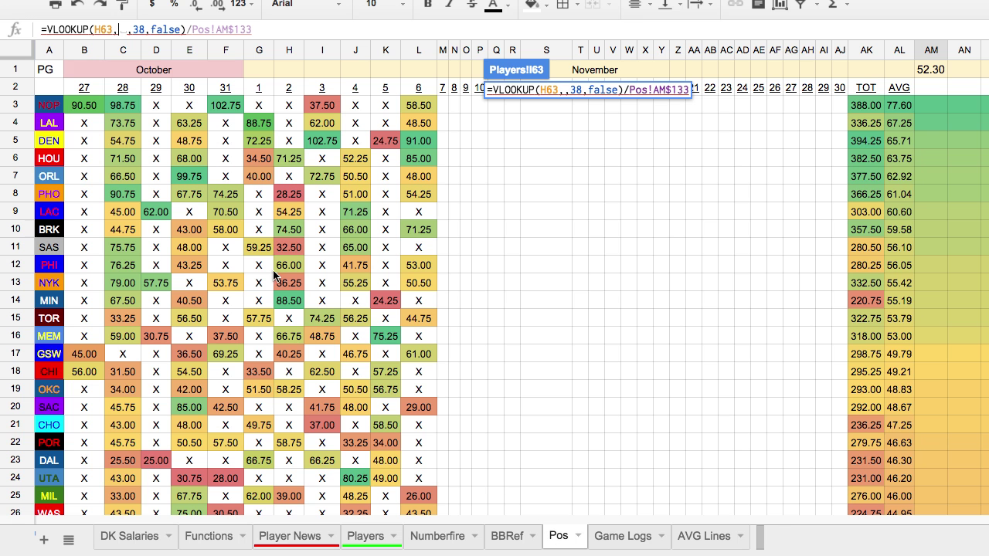
scroll(197, 220, down, 2)
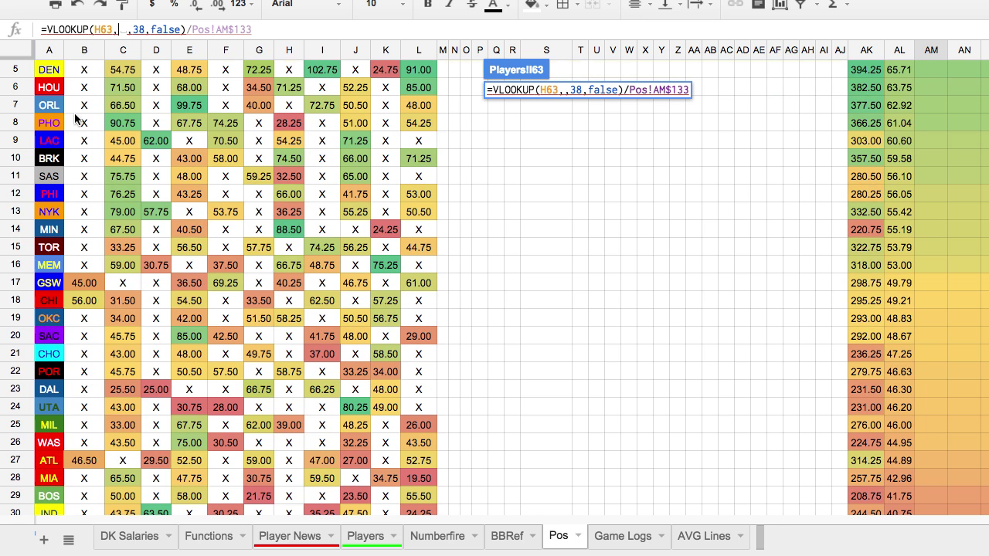
scroll(48, 80, up, 2)
scroll(66, 115, down, 20)
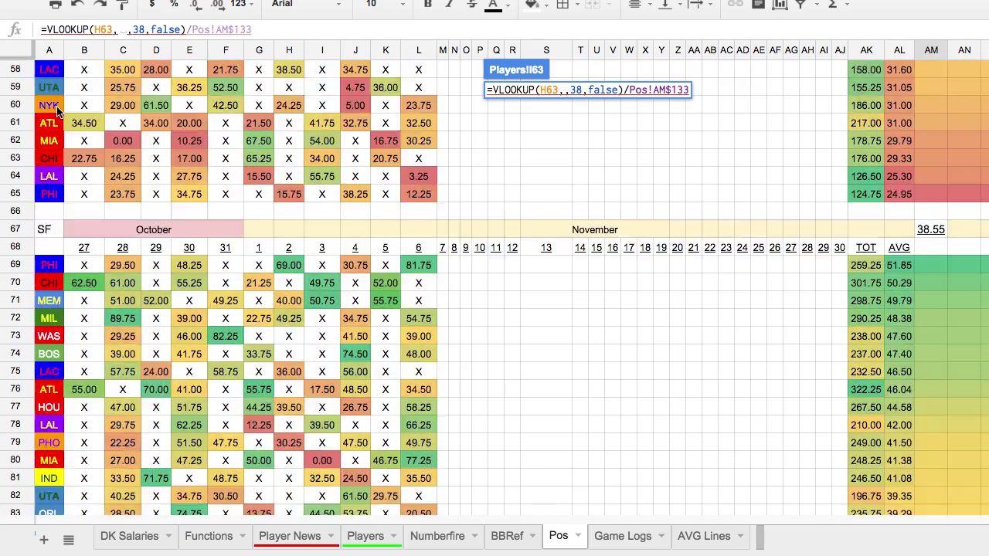
scroll(69, 126, down, 12)
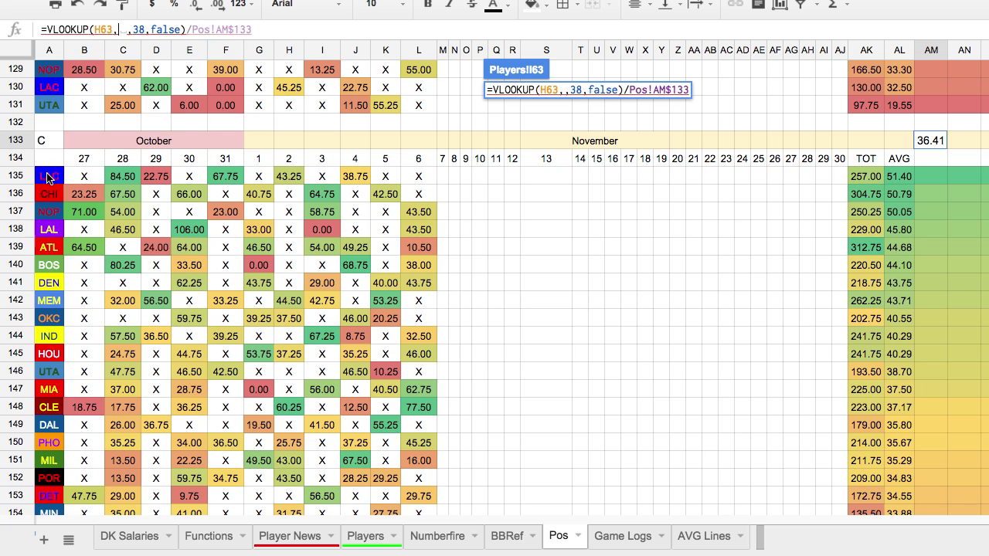
drag(48, 177, 899, 407)
scroll(693, 283, up, 8)
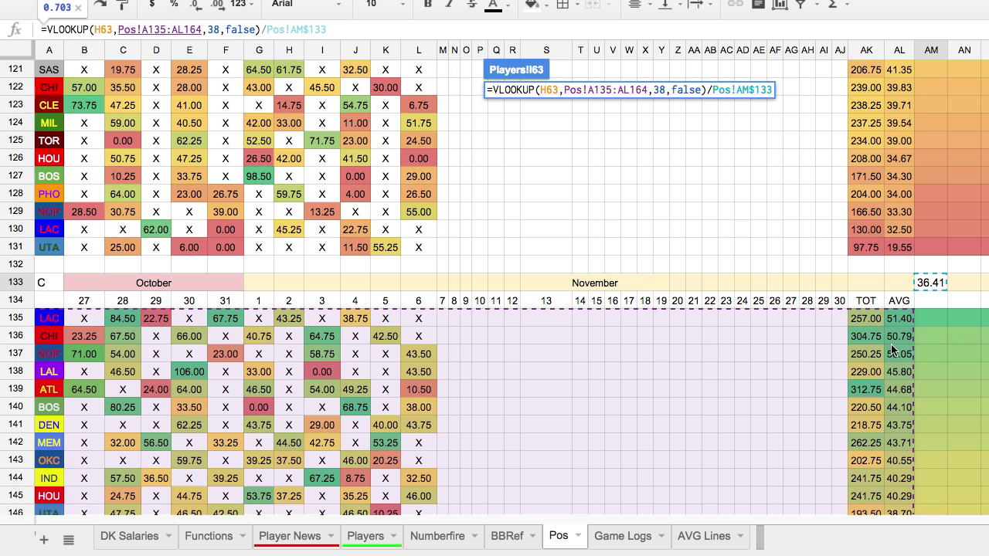
click(666, 89)
key(Return)
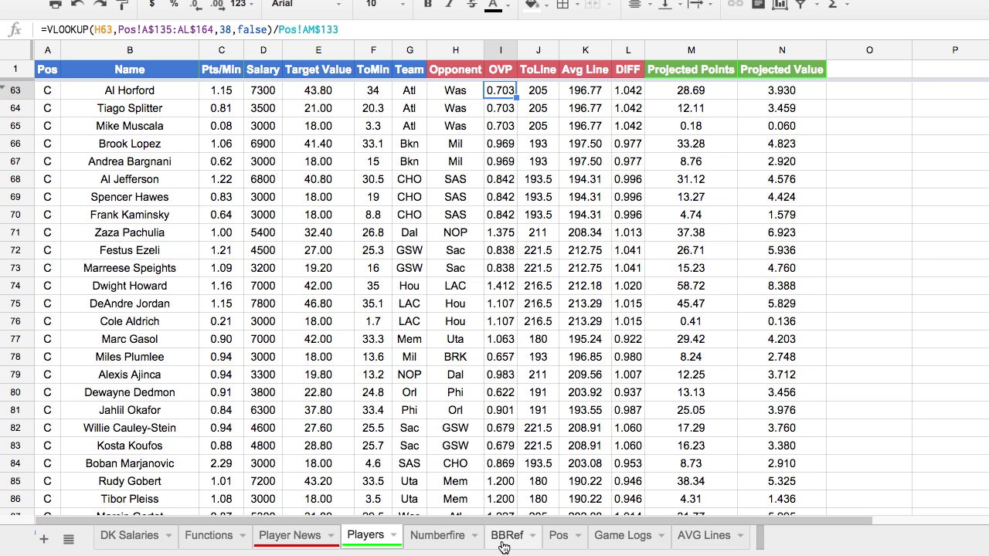
Inspect the AVERAGE formula in AM133 on the Pos sheet and the center AVG values it covers.
click(558, 536)
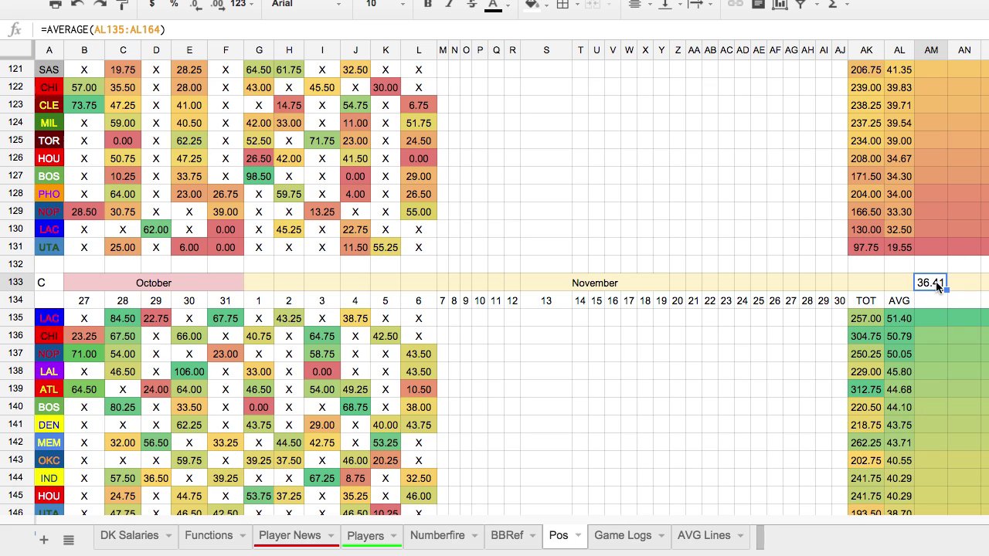
click(179, 28)
scroll(911, 179, down, 5)
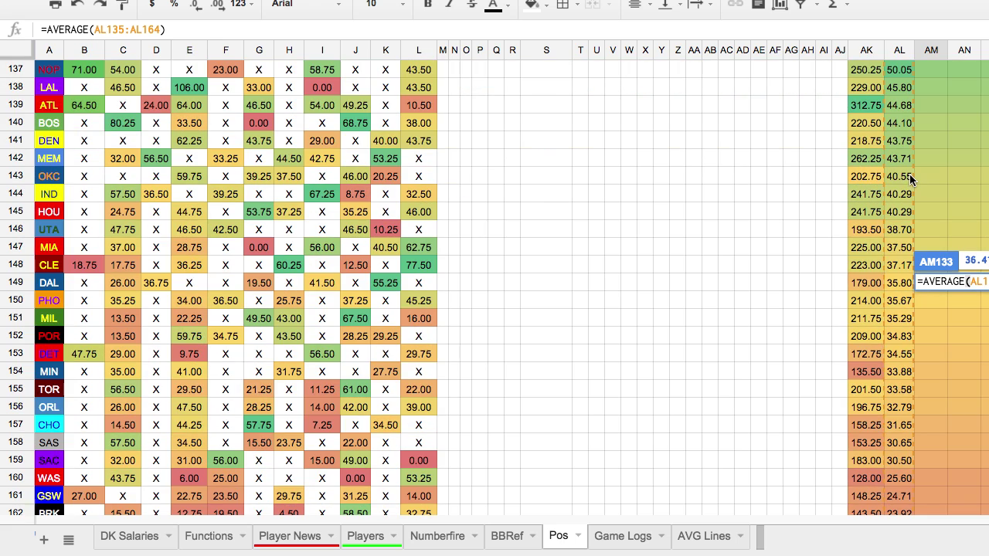
scroll(911, 179, up, 3)
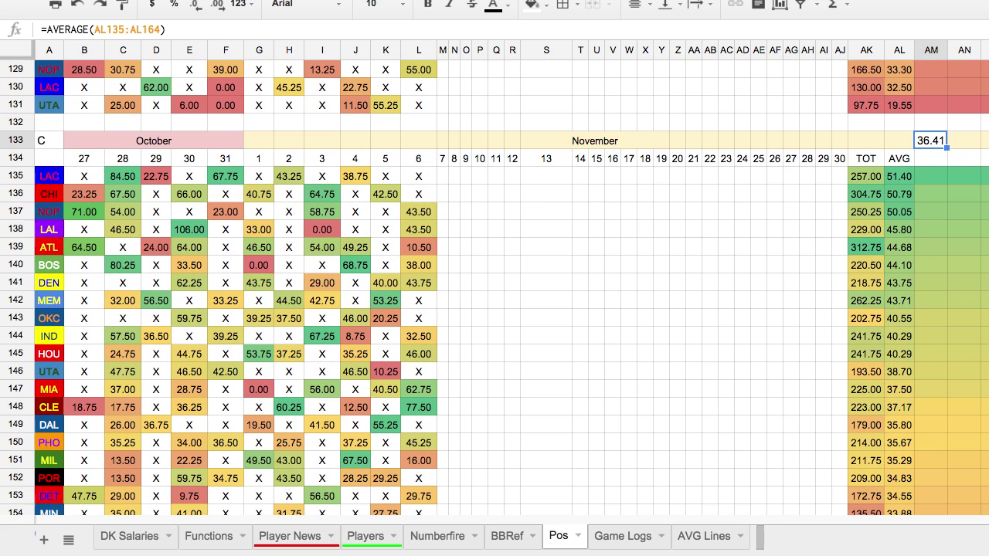
key(Return)
click(938, 145)
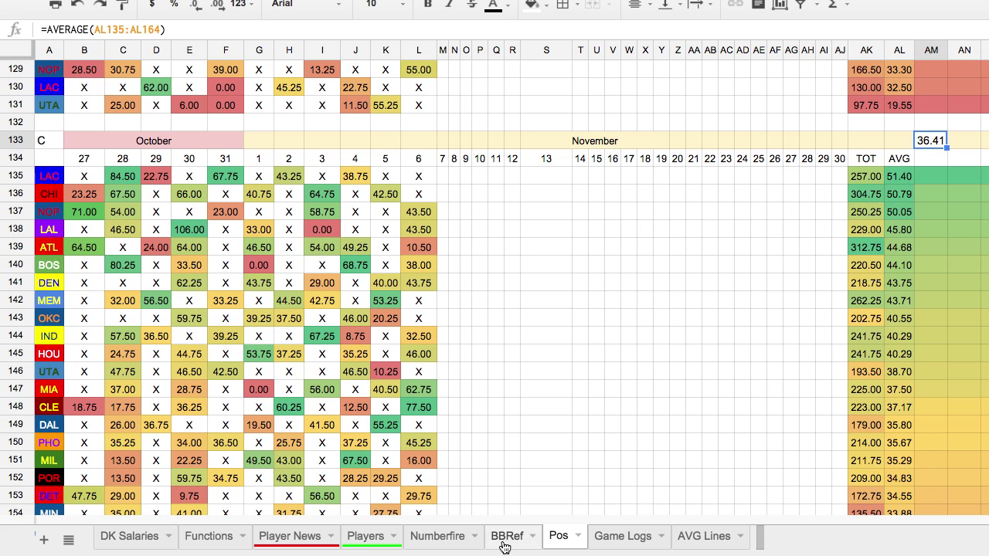
Return to the Players sheet and examine the complete OVP formula in I63, including its division by Pos!AM$133.
click(356, 545)
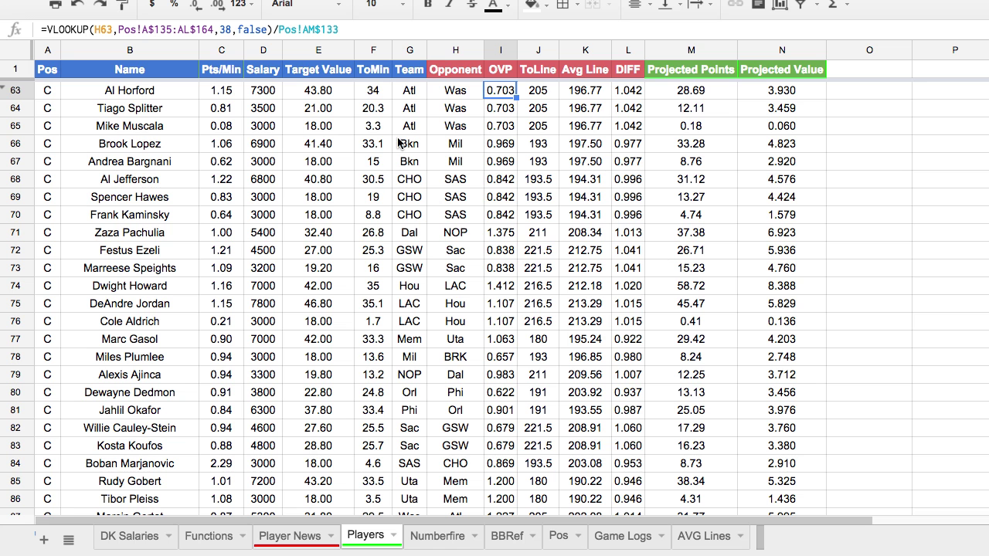
click(432, 32)
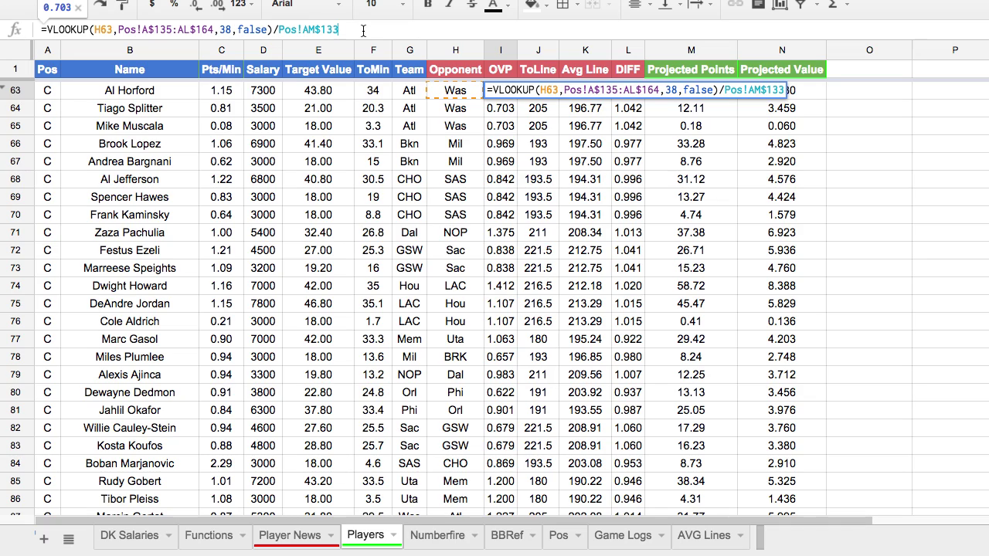
key(Escape)
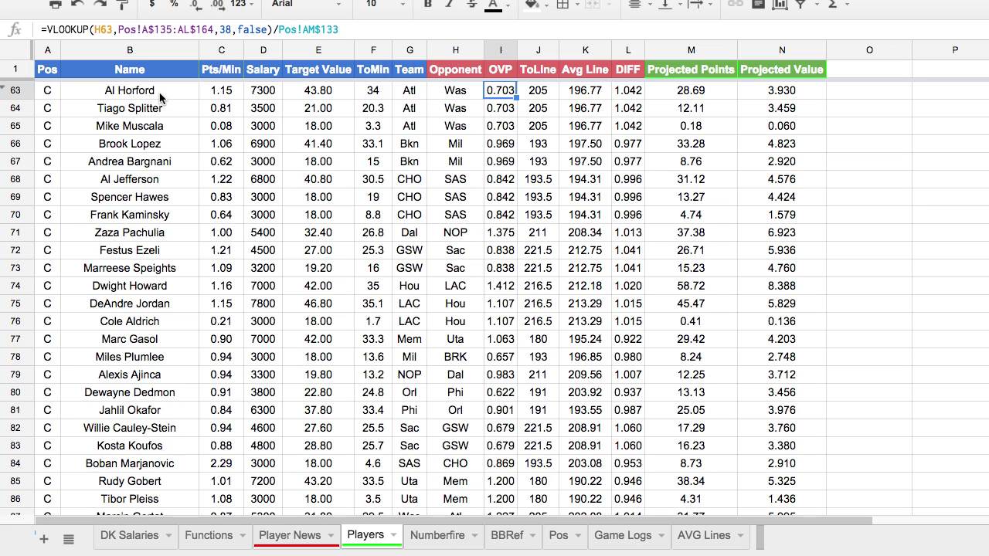
Check the OVP formulas from the last center row through the power forward rows, including I87, I88, I89 and I130.
scroll(498, 143, down, 7)
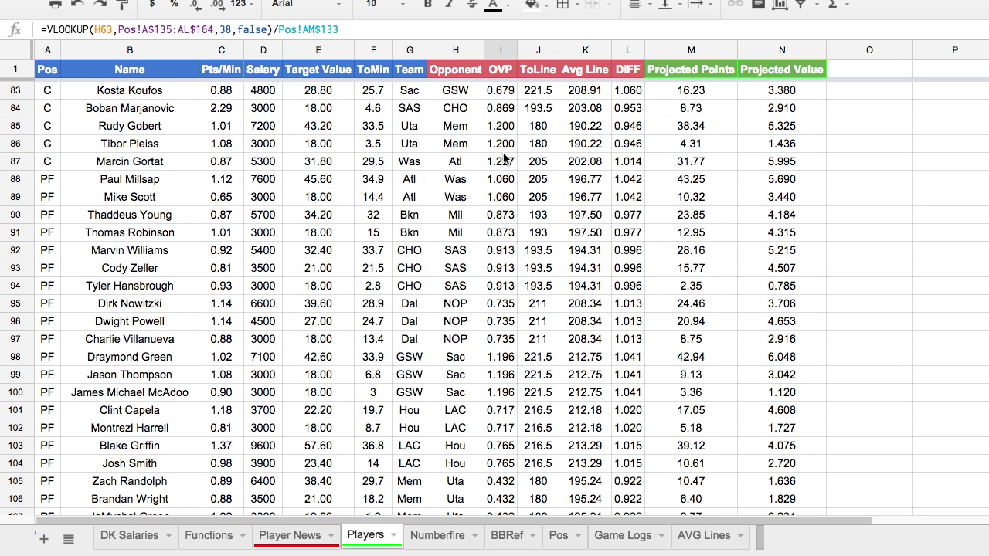
click(503, 158)
click(496, 194)
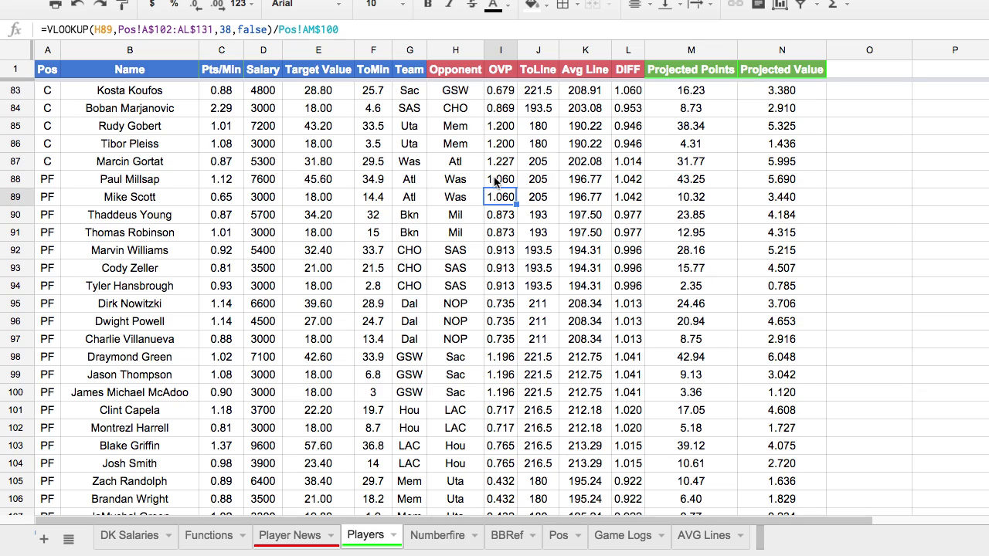
click(495, 180)
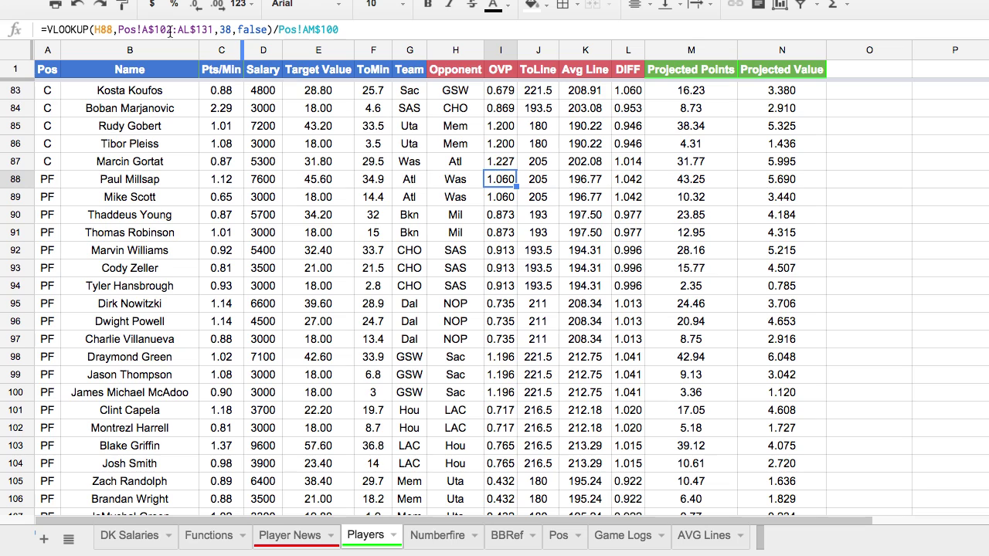
click(280, 30)
scroll(425, 123, down, 5)
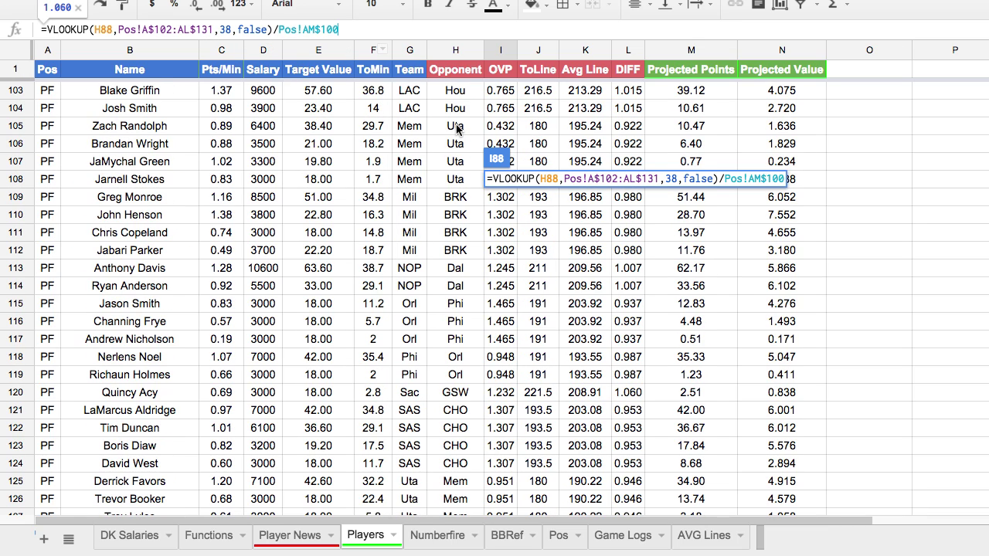
scroll(464, 147, down, 5)
click(501, 214)
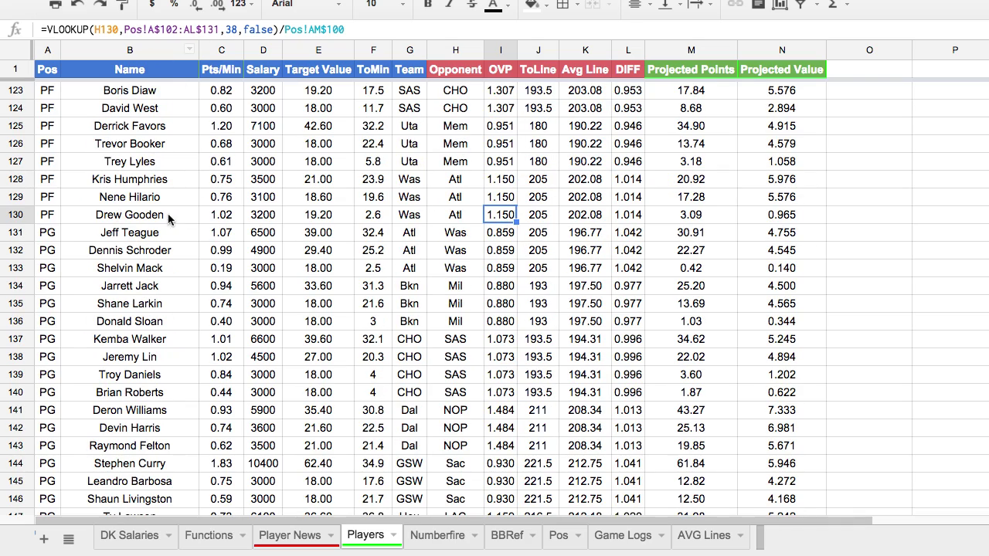
scroll(533, 200, up, 4)
scroll(533, 199, up, 8)
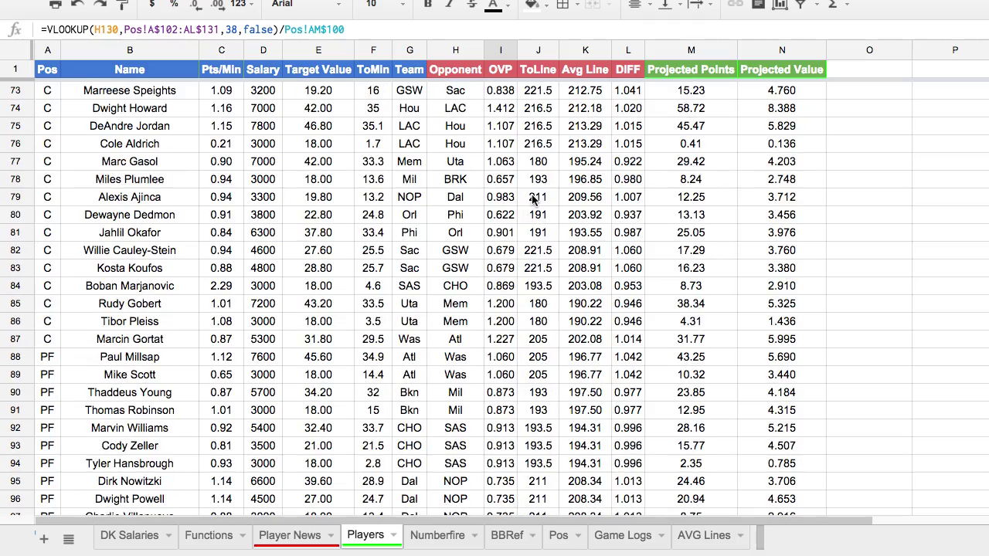
Check the OVP formulas in the center, power forward and point guard rows, including I77, I117 and I145.
click(511, 163)
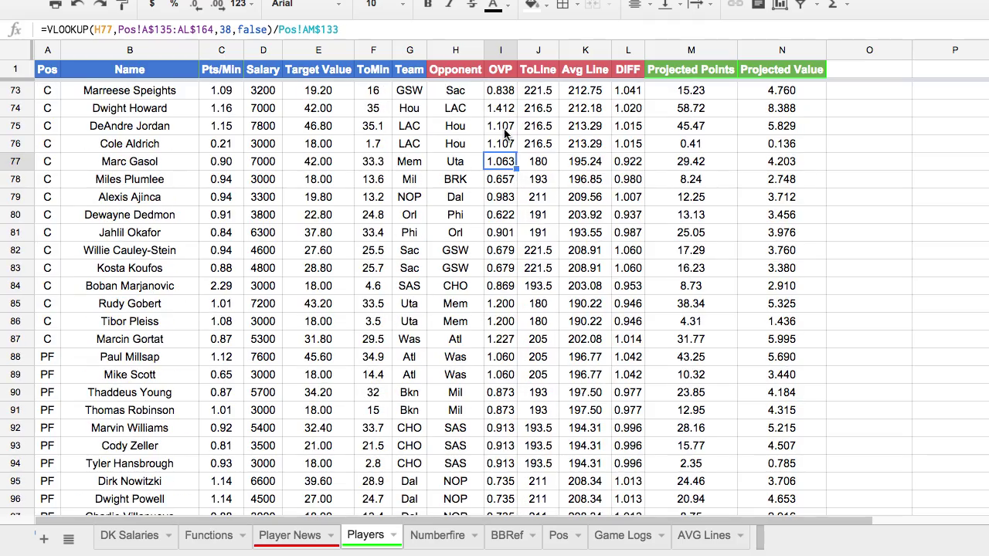
scroll(506, 228, down, 5)
click(506, 232)
scroll(506, 232, down, 7)
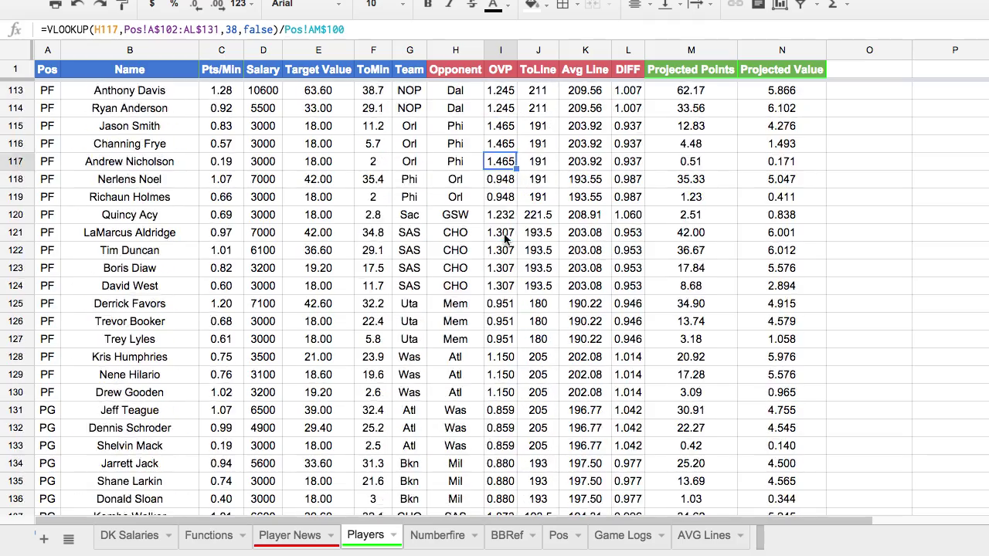
click(504, 235)
scroll(504, 235, down, 4)
click(502, 235)
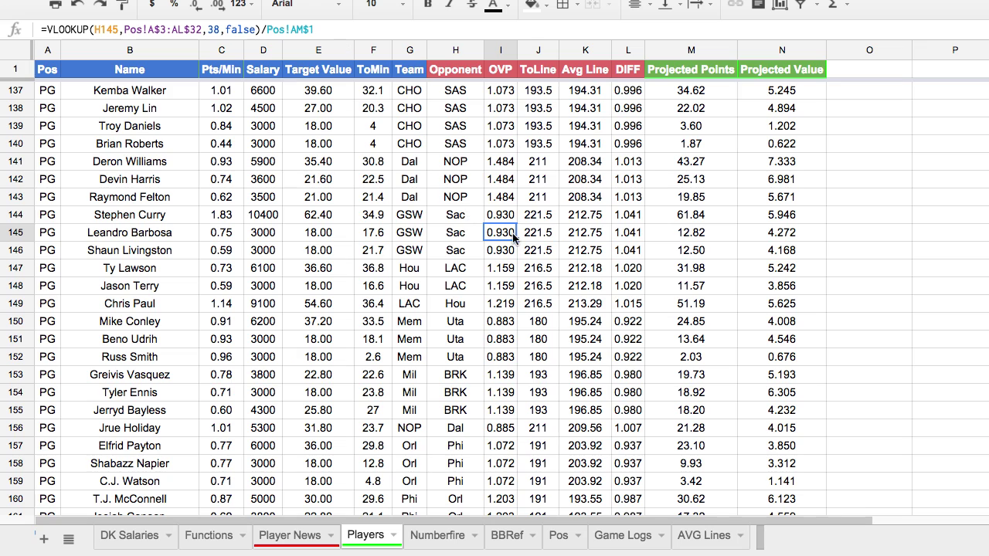
scroll(514, 238, up, 18)
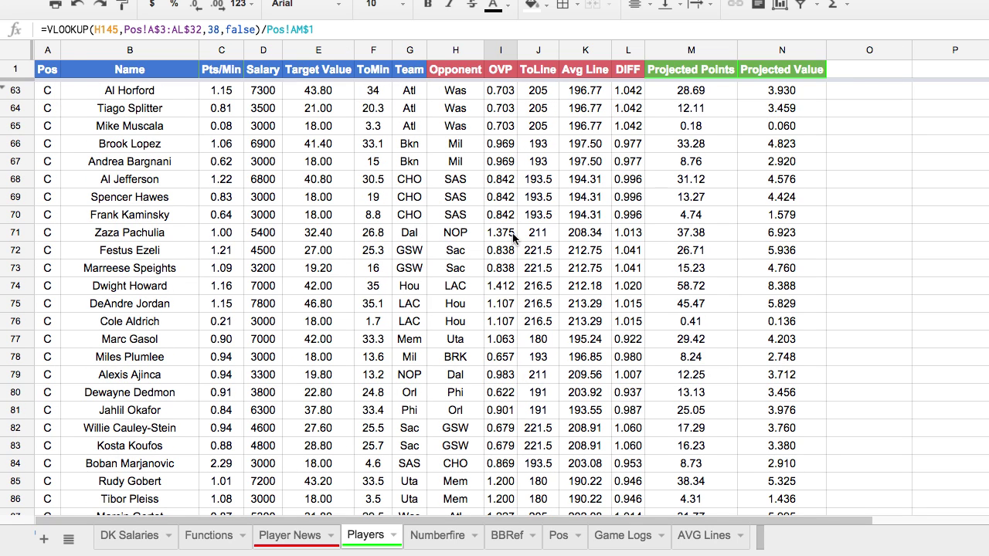
Sort the whole Players sheet by Team from A to Z, treating the first row as a header.
click(539, 94)
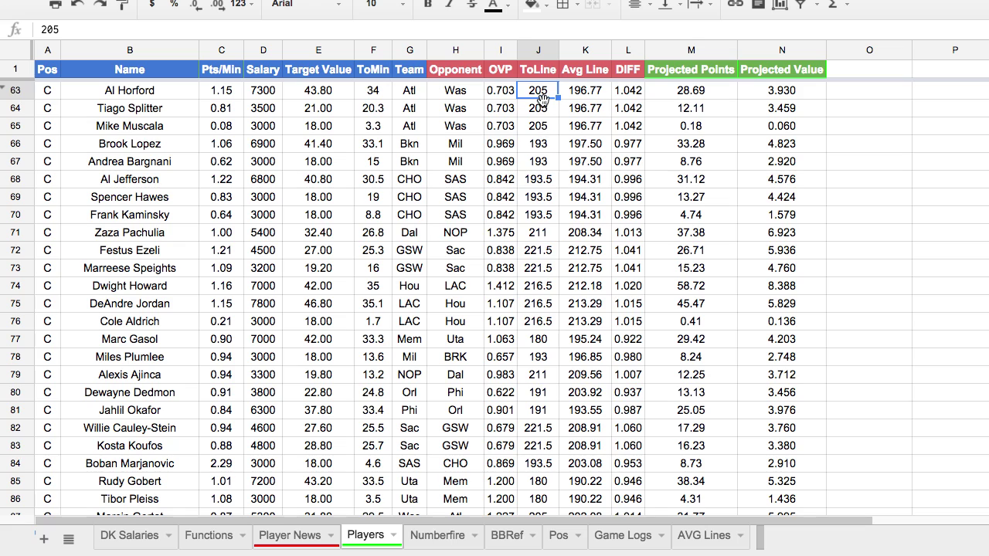
click(31, 52)
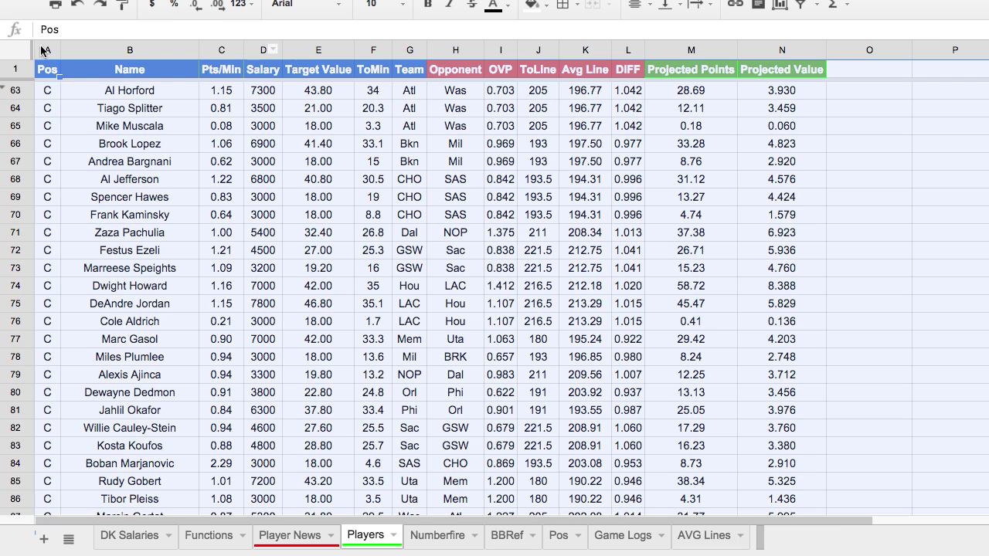
click(239, 1)
click(309, 121)
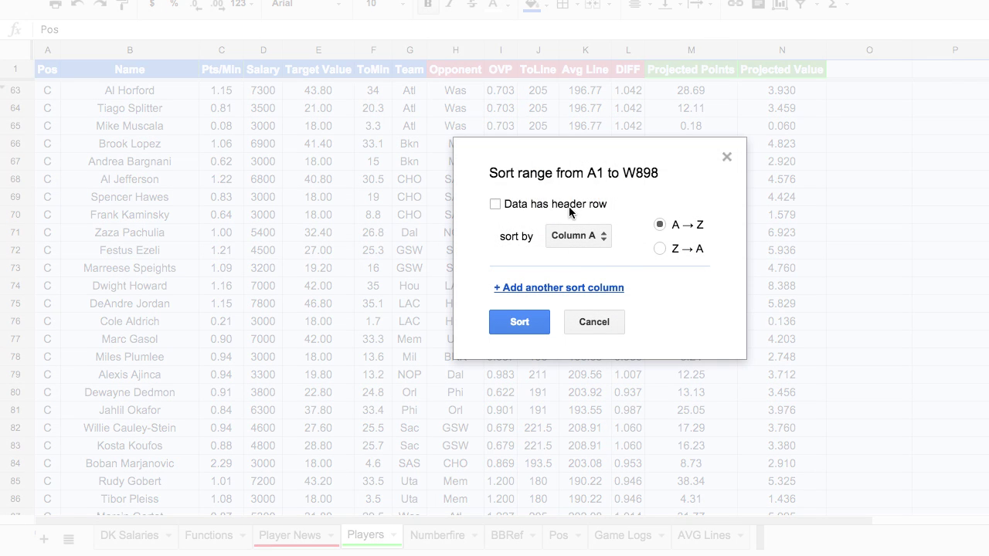
click(572, 206)
click(578, 236)
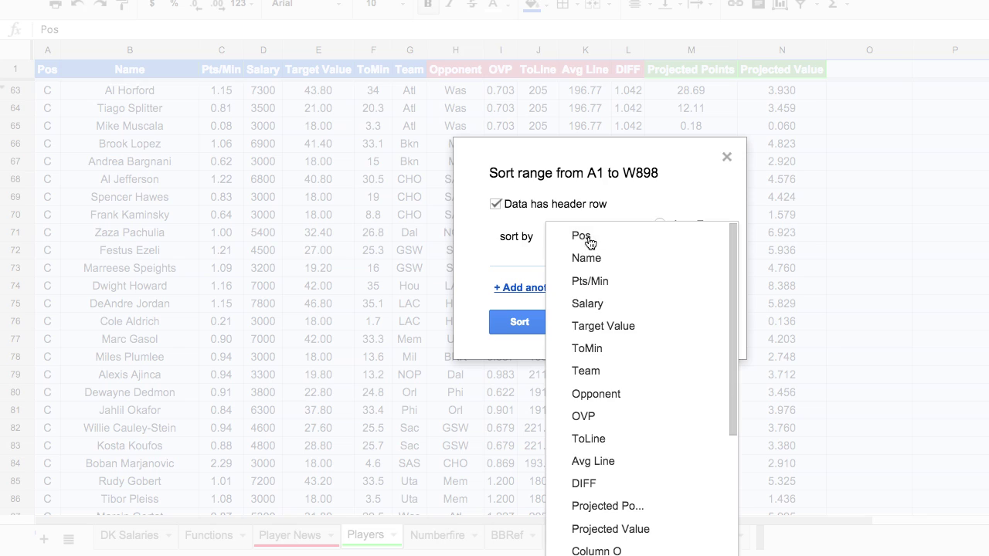
click(619, 374)
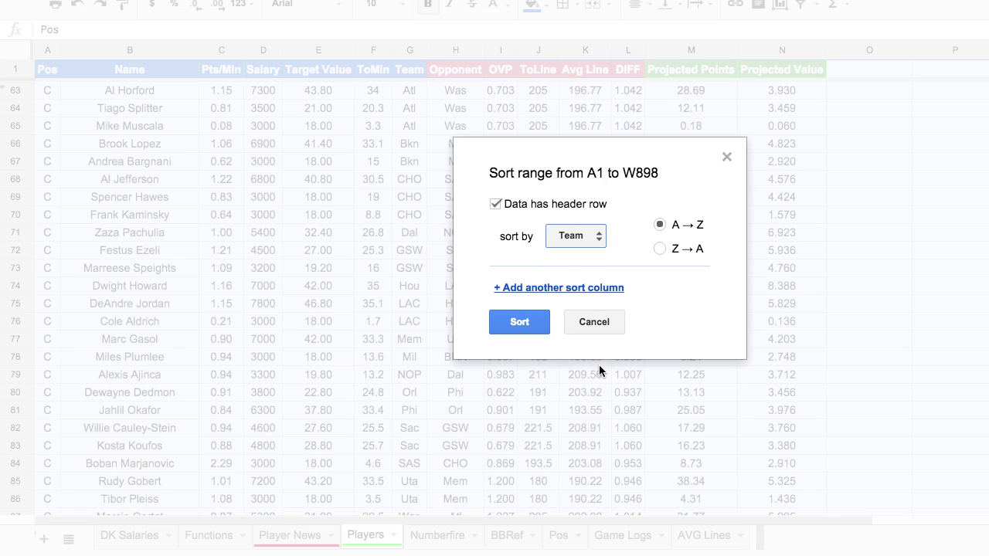
click(530, 325)
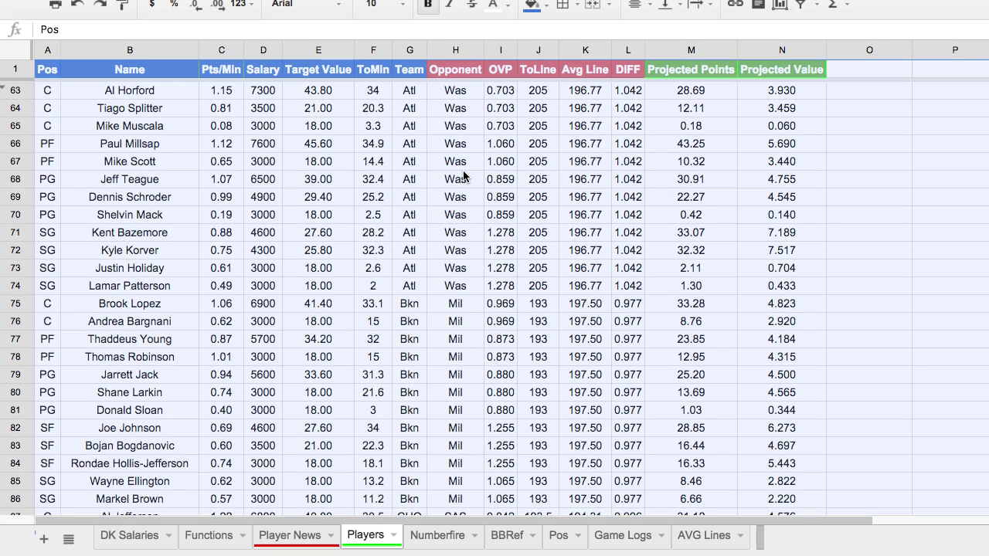
Examine the ToLine values in column J team by team, from row 63 through the last teams.
click(468, 162)
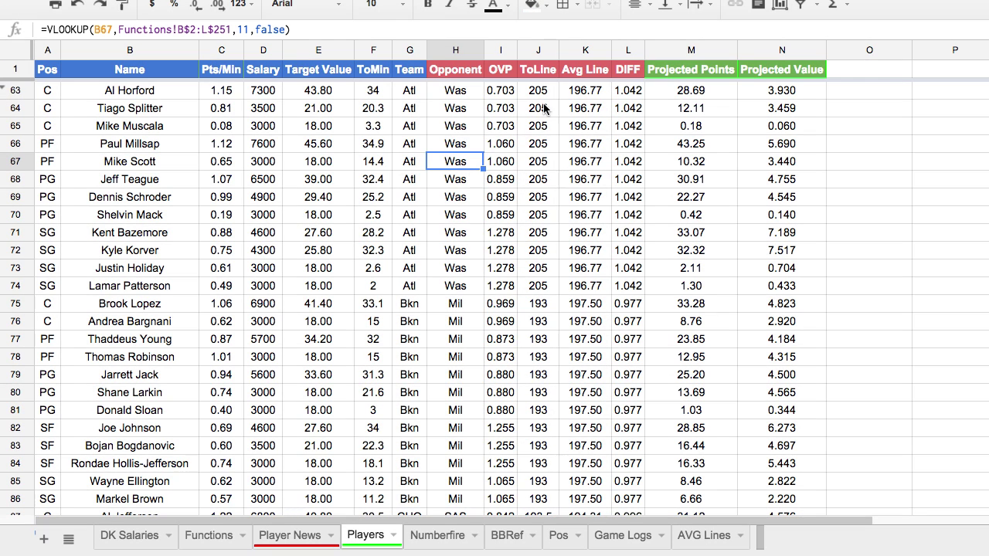
click(545, 90)
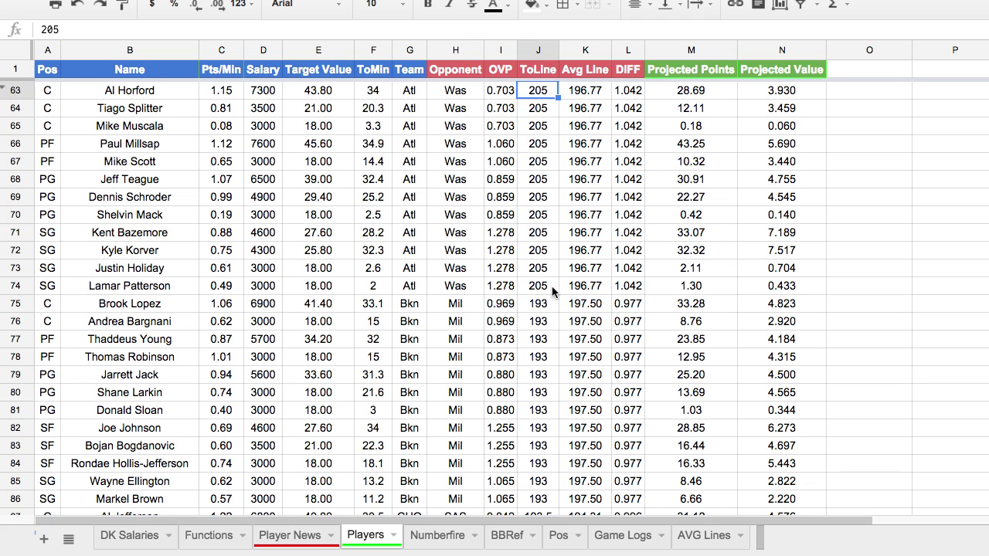
scroll(547, 288, down, 20)
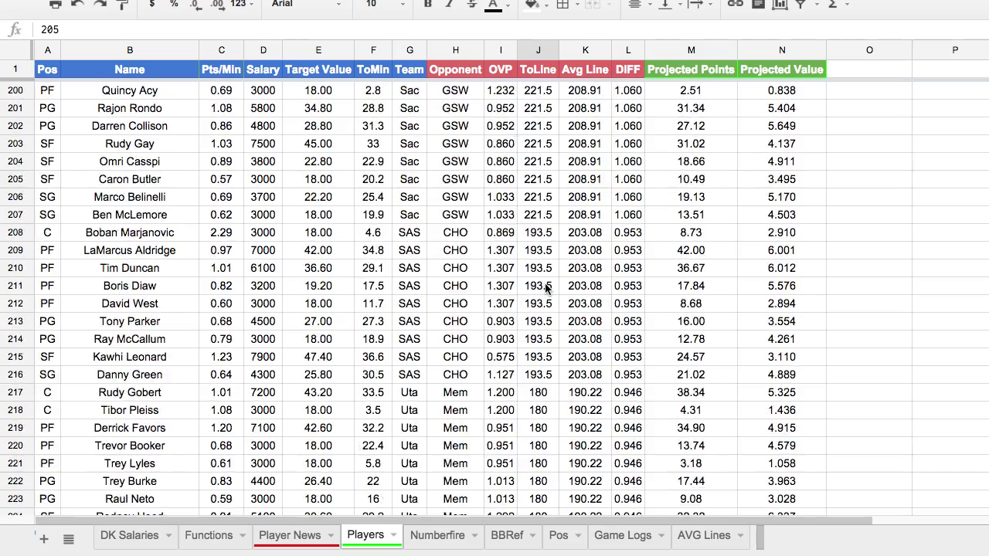
drag(550, 196, 553, 361)
scroll(550, 357, up, 20)
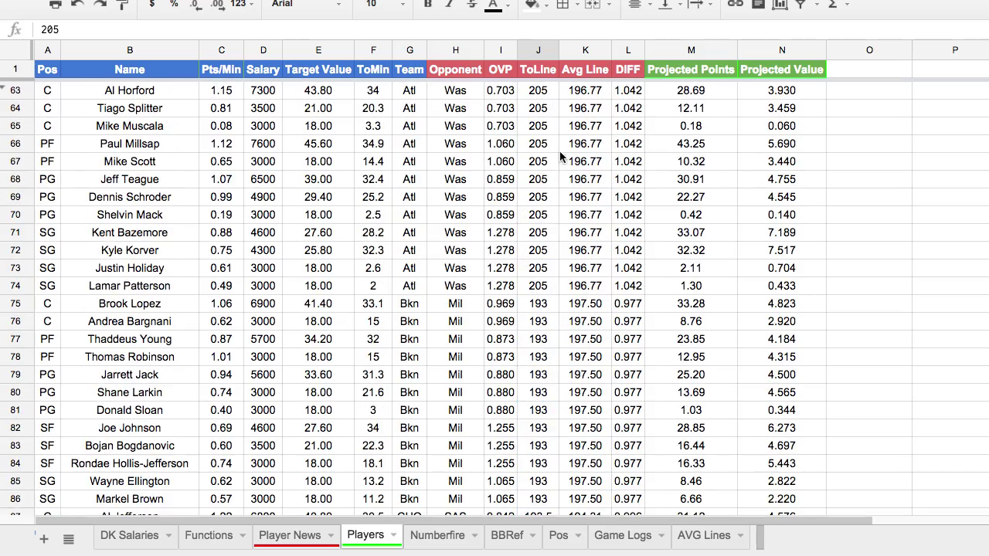
Inspect the AVERAGEIF formula in AK2 on the AVG Lines sheet, including its F:F range and F2 criterion.
click(699, 537)
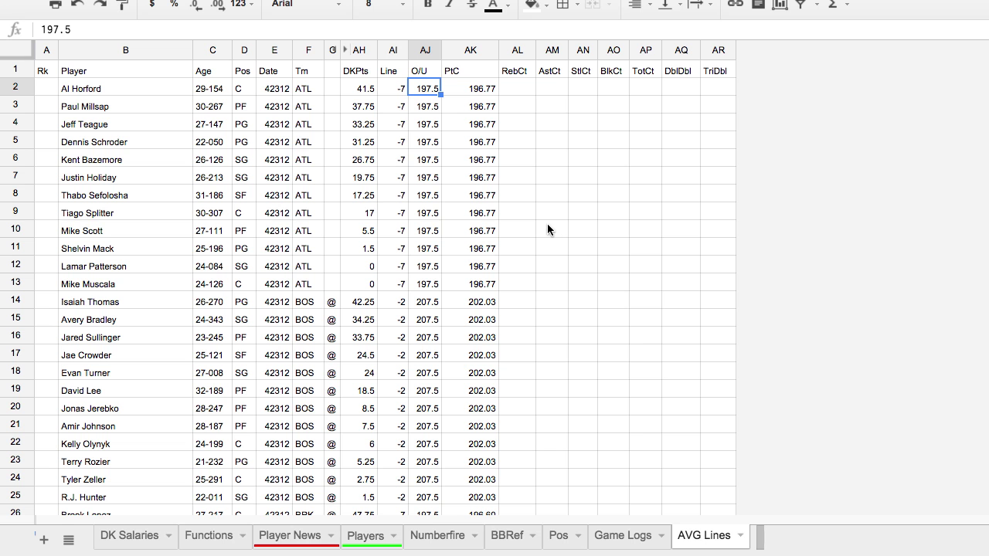
click(485, 89)
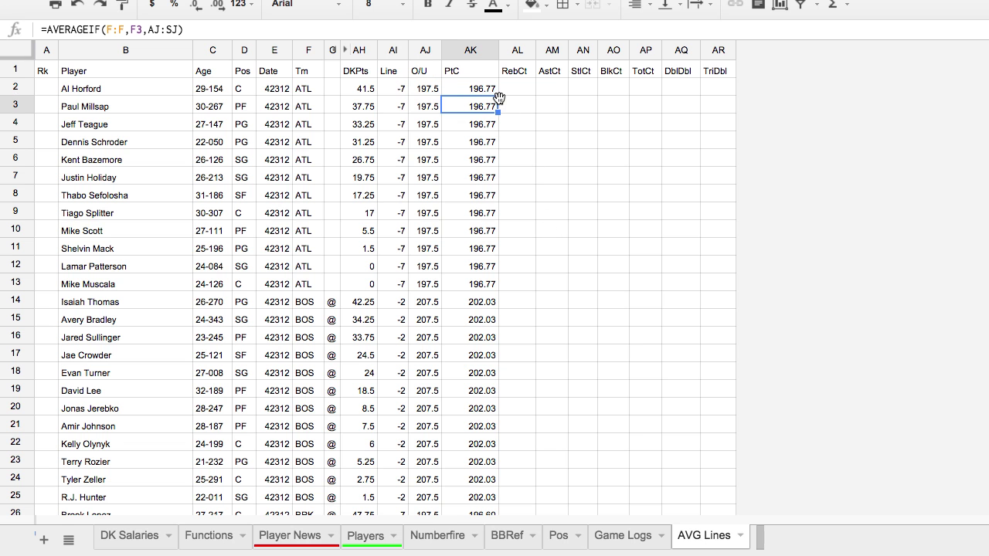
click(433, 29)
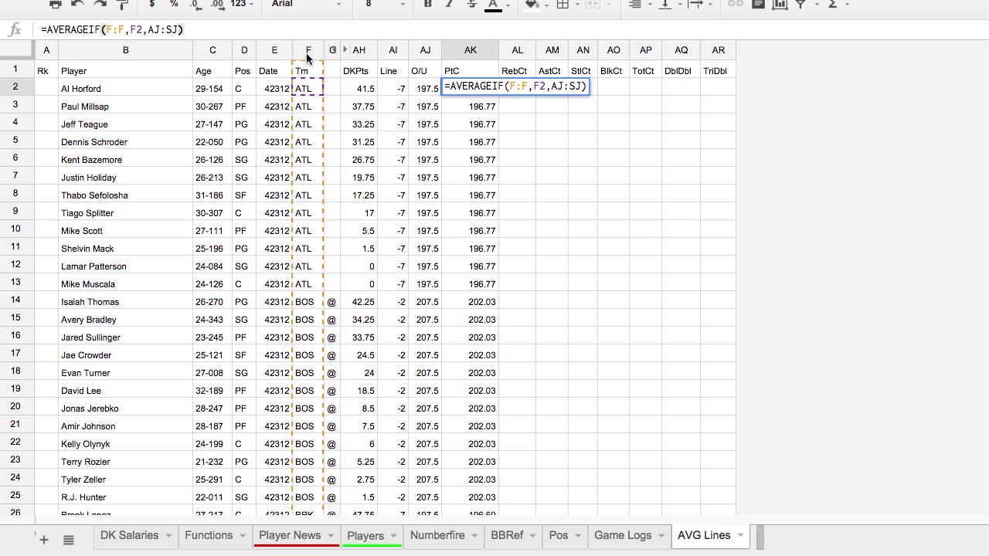
double_click(543, 85)
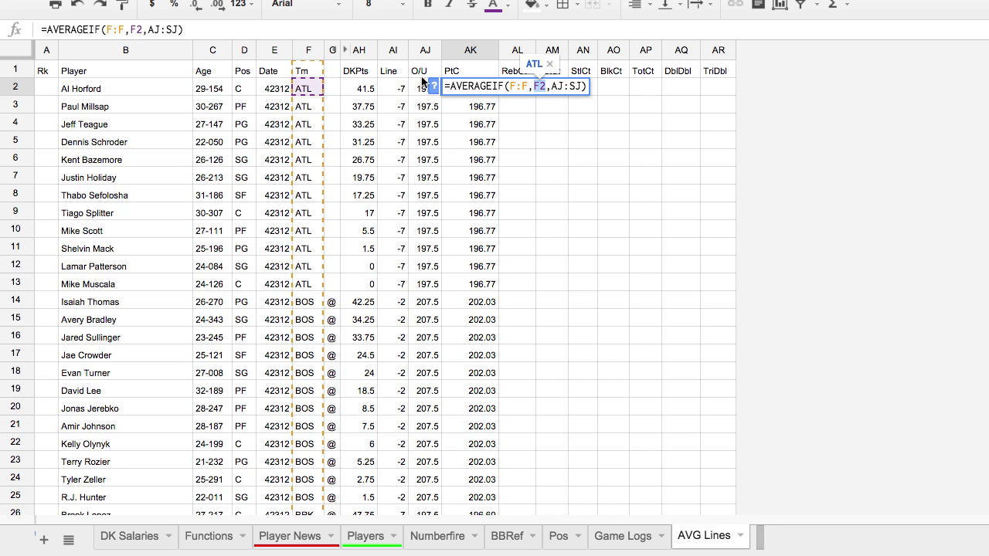
Correct the average range of the AK2 AVERAGEIF formula to AJ:AJ.
click(179, 29)
key(BackSpace)
text(A)
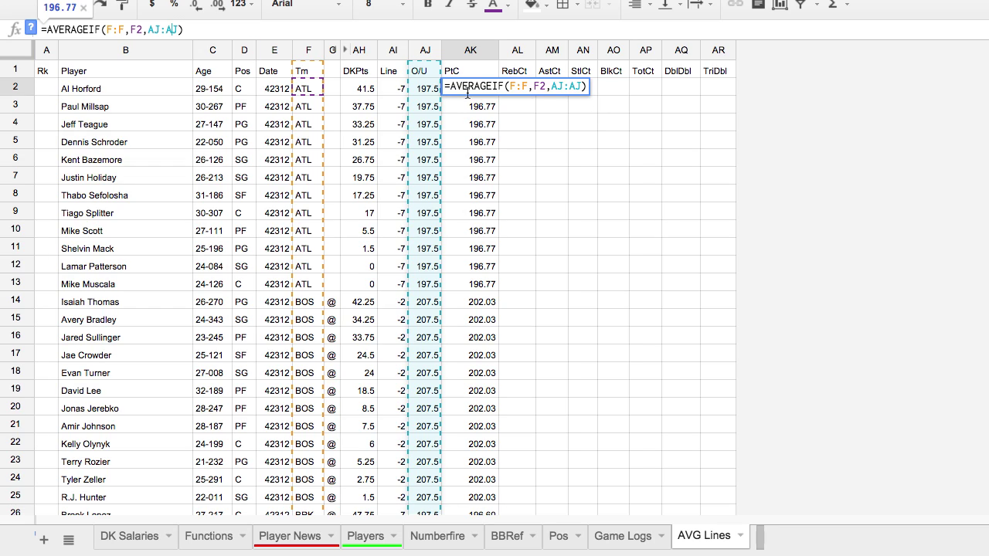
click(501, 111)
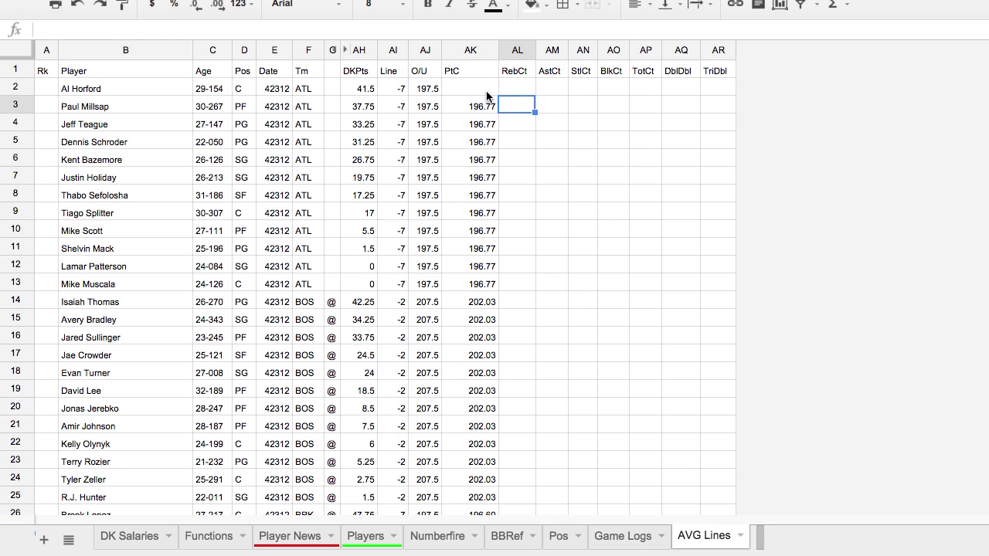
click(471, 89)
click(185, 29)
key(Return)
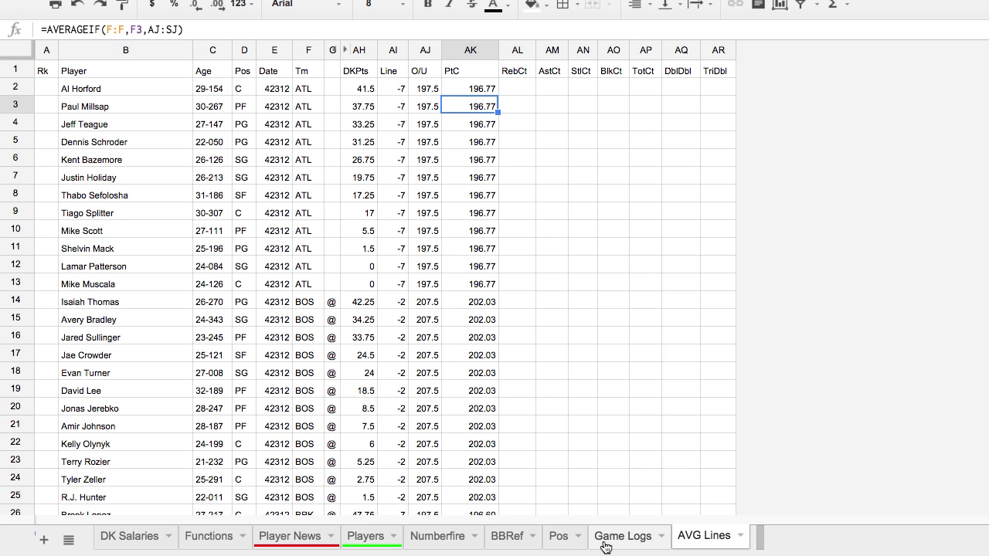
Return to the Players sheet and clear the lookup range from the Avg Line VLOOKUP formula in K63.
click(373, 536)
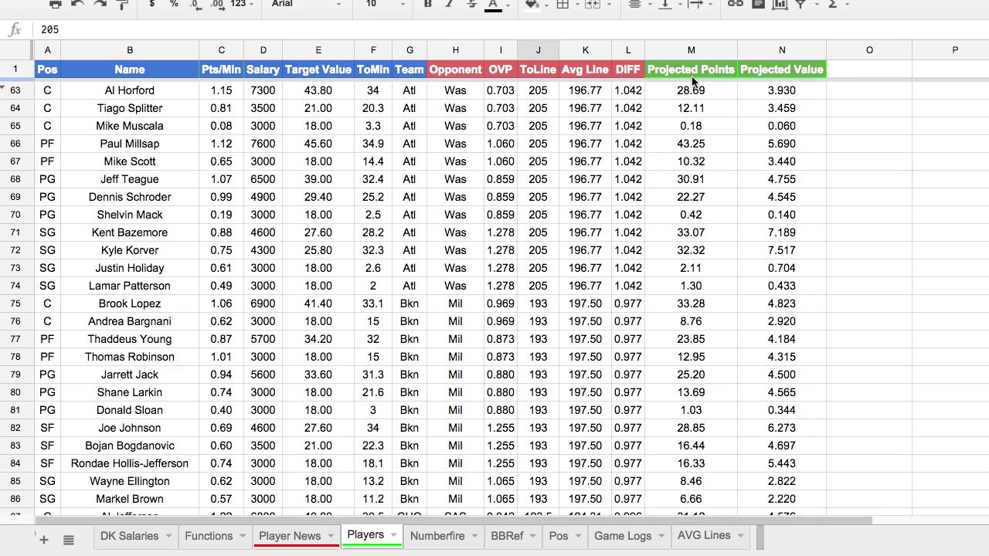
click(593, 93)
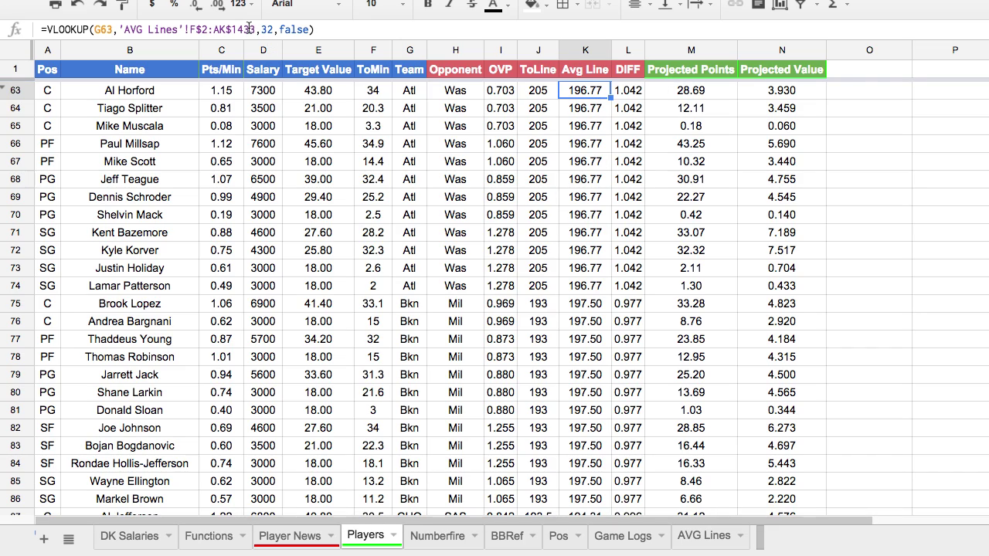
drag(255, 29, 119, 29)
key(BackSpace)
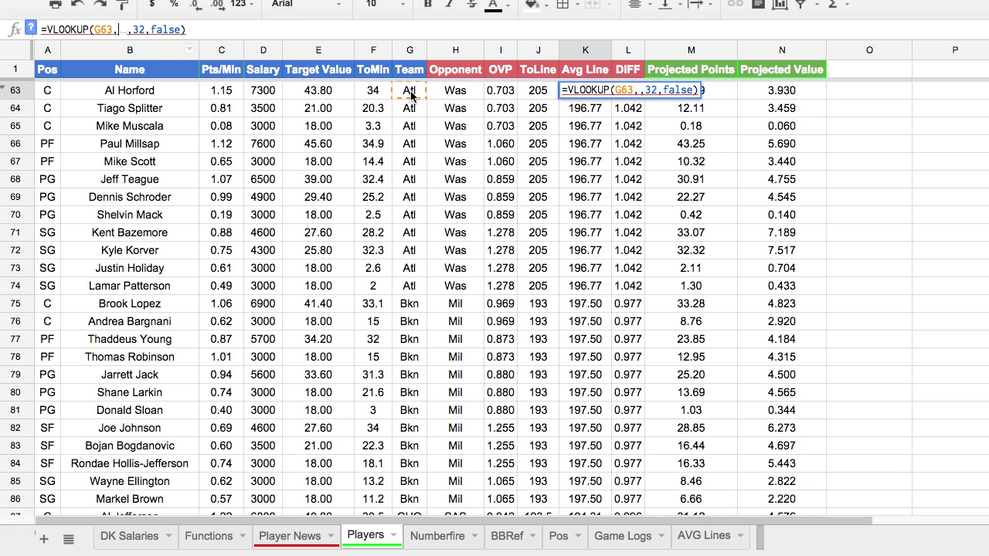
Try to reselect F2:AK1153 on the AVG Lines sheet as the K63 lookup range, and close the formula.
click(699, 535)
drag(307, 86, 477, 183)
scroll(475, 159, down, 20)
scroll(470, 223, down, 20)
scroll(470, 220, down, 20)
scroll(477, 185, down, 6)
scroll(472, 223, up, 20)
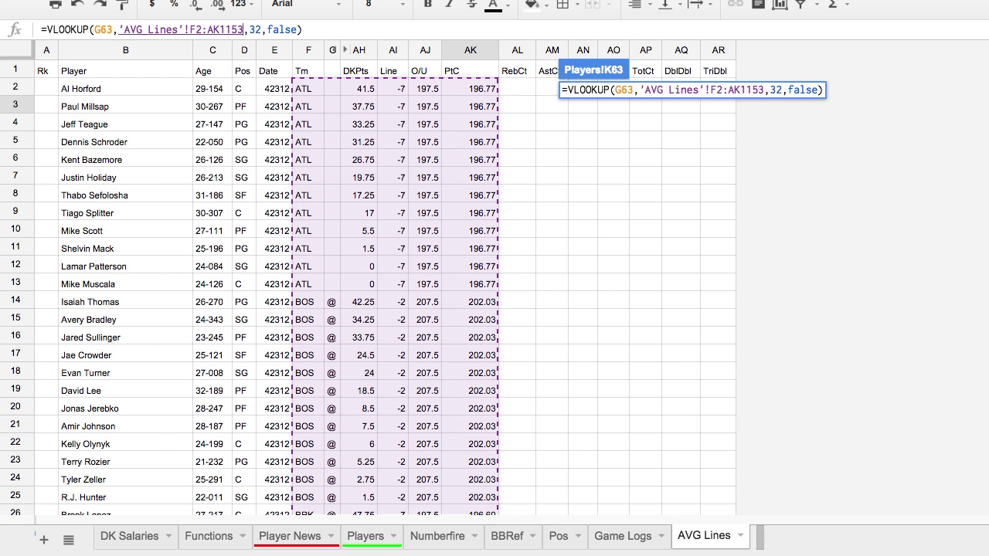
key(Return)
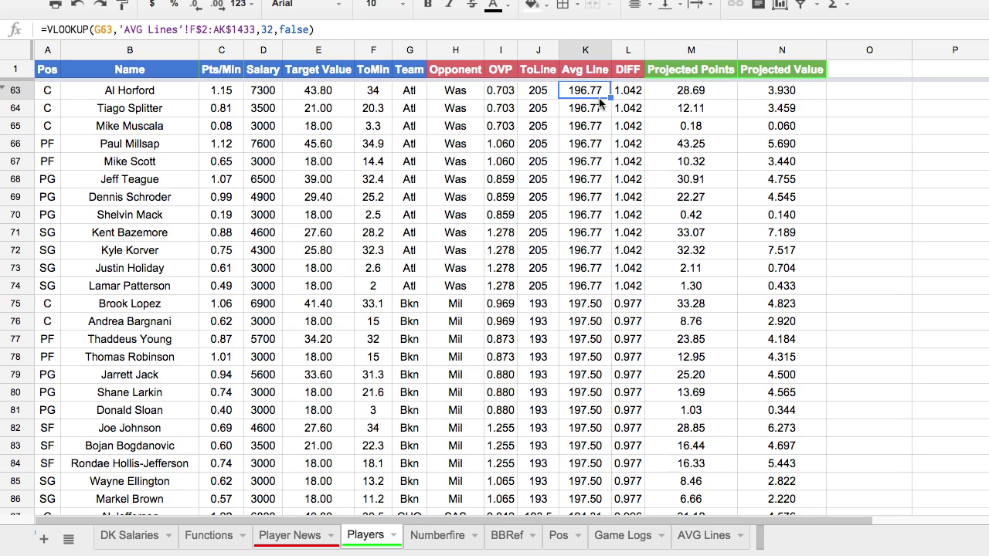
Inspect the DIFF formula in L63 and the OVP formula in I63.
click(635, 93)
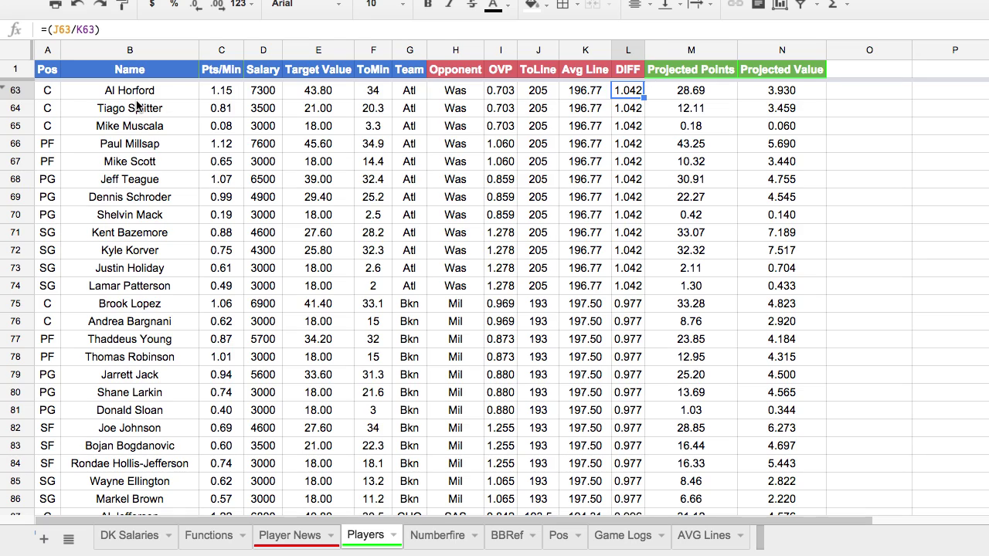
click(506, 94)
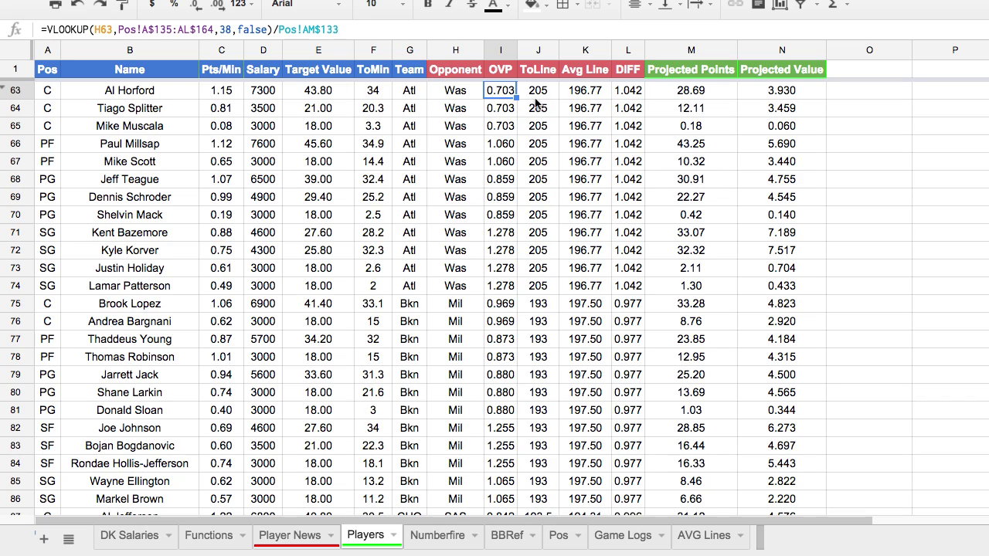
click(639, 93)
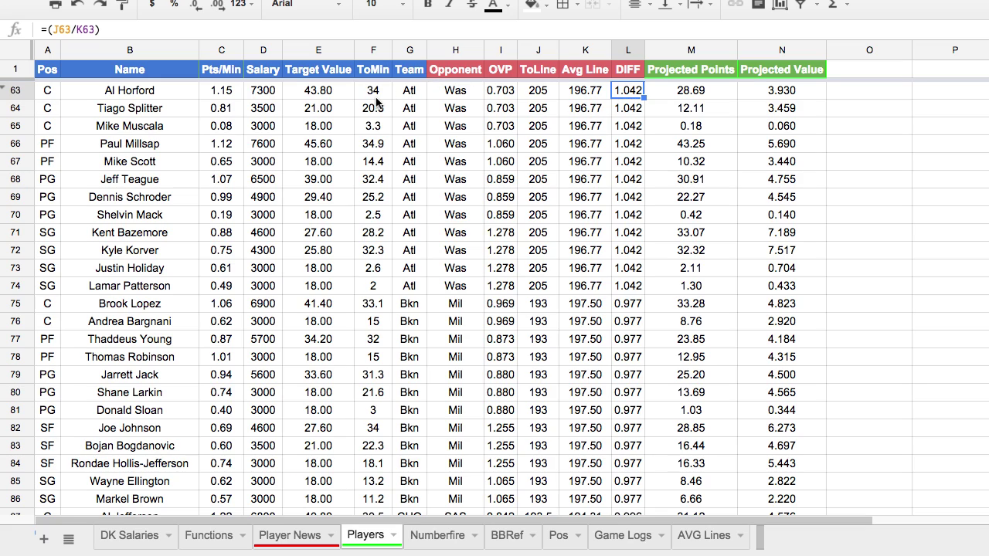
Sort the whole Players sheet by Projected Points from Z to A, treating the first row as a header.
click(12, 52)
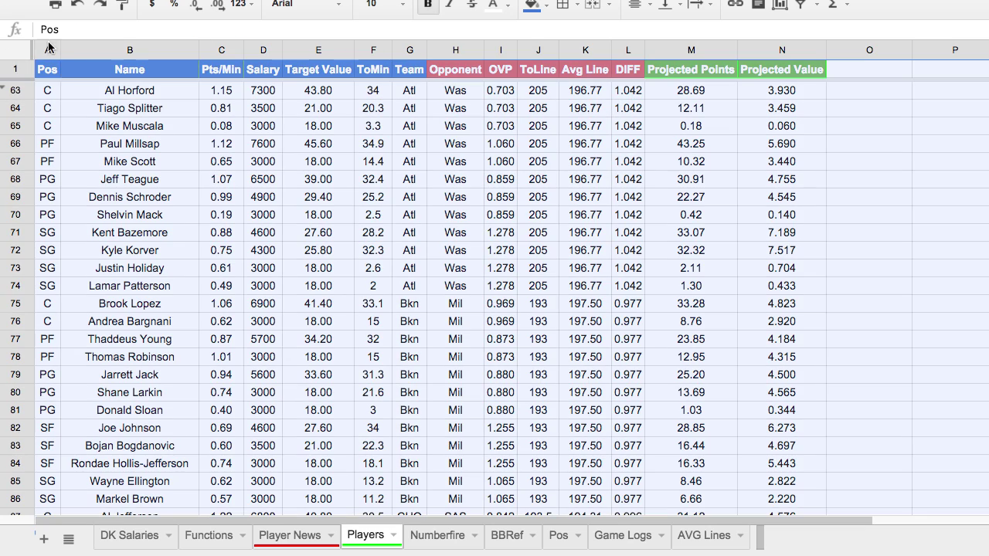
click(243, 1)
click(293, 115)
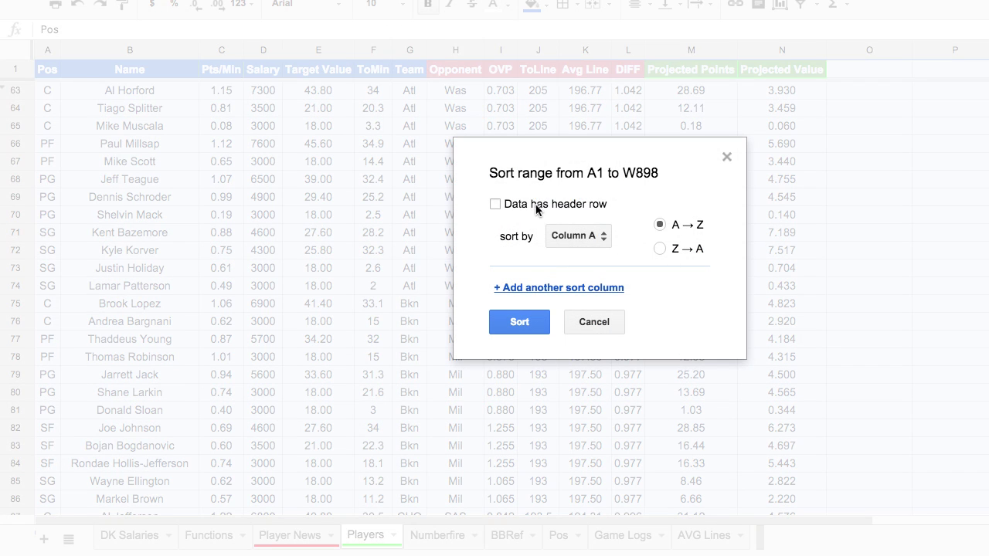
click(537, 204)
click(558, 234)
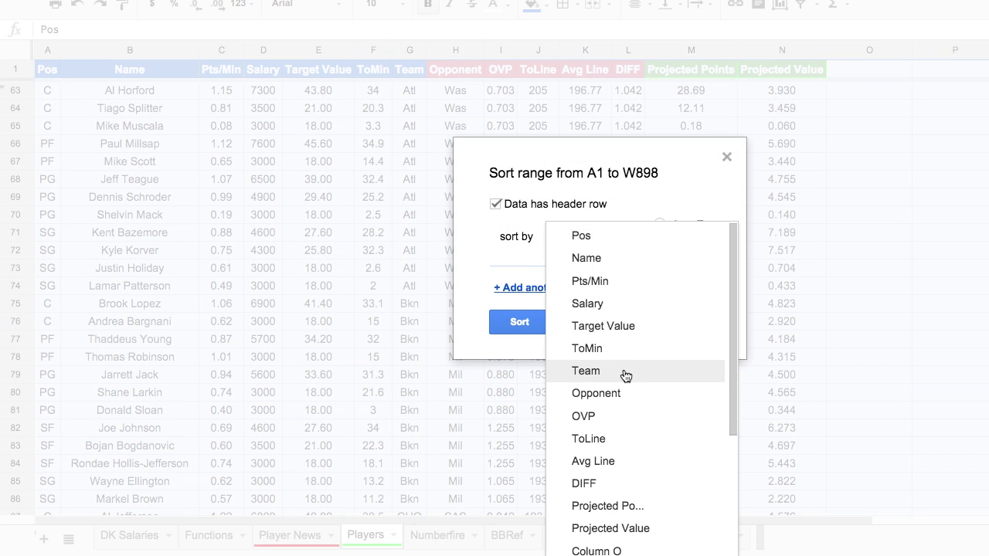
scroll(630, 397, down, 3)
click(584, 316)
click(659, 248)
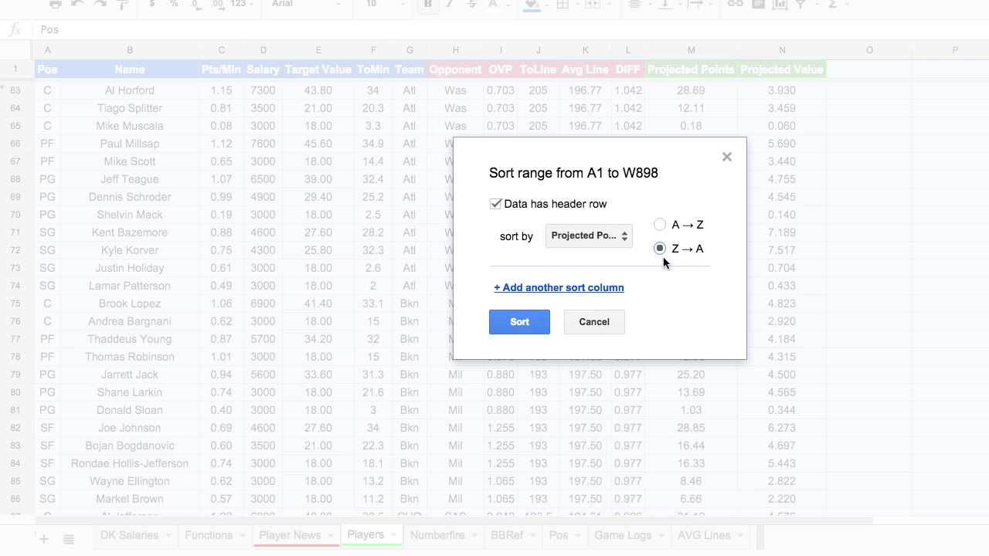
click(526, 314)
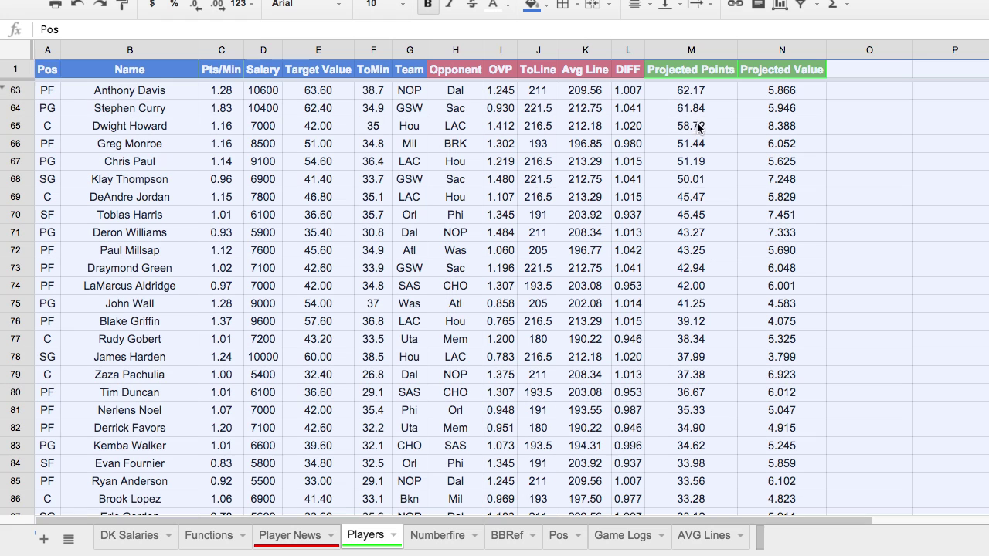
Inspect the Projected Points formula in M63 and the Projected Value formula in N63.
click(705, 91)
click(848, 29)
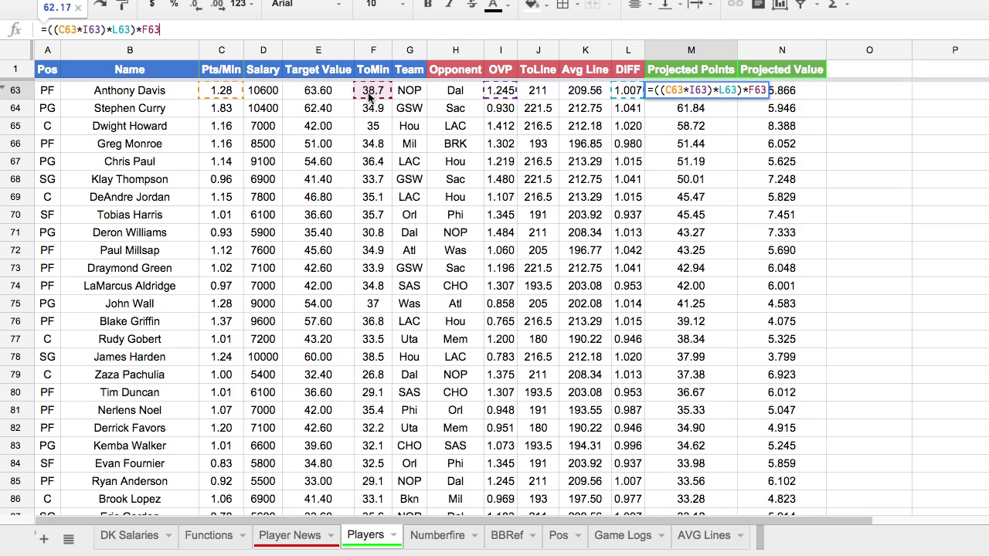
key(Return)
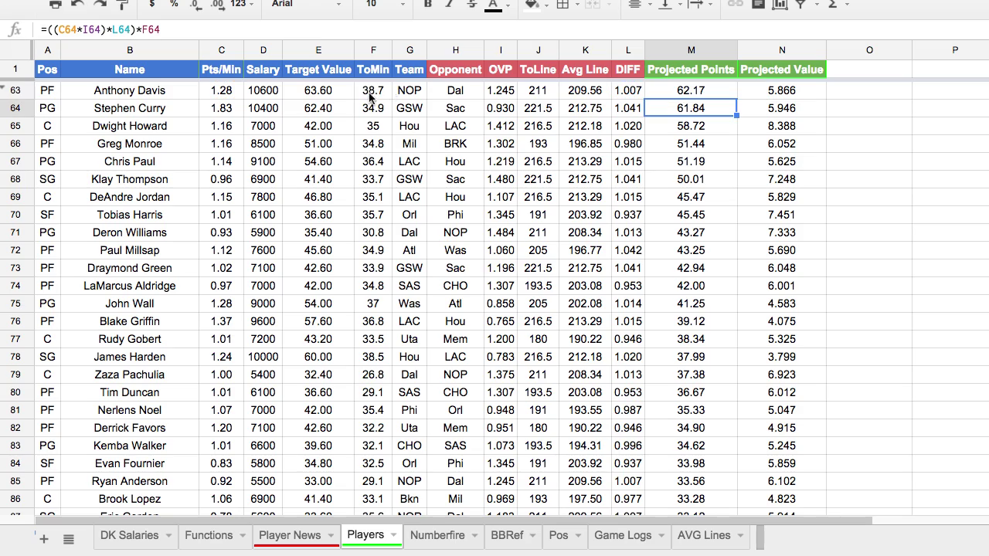
click(729, 92)
click(771, 92)
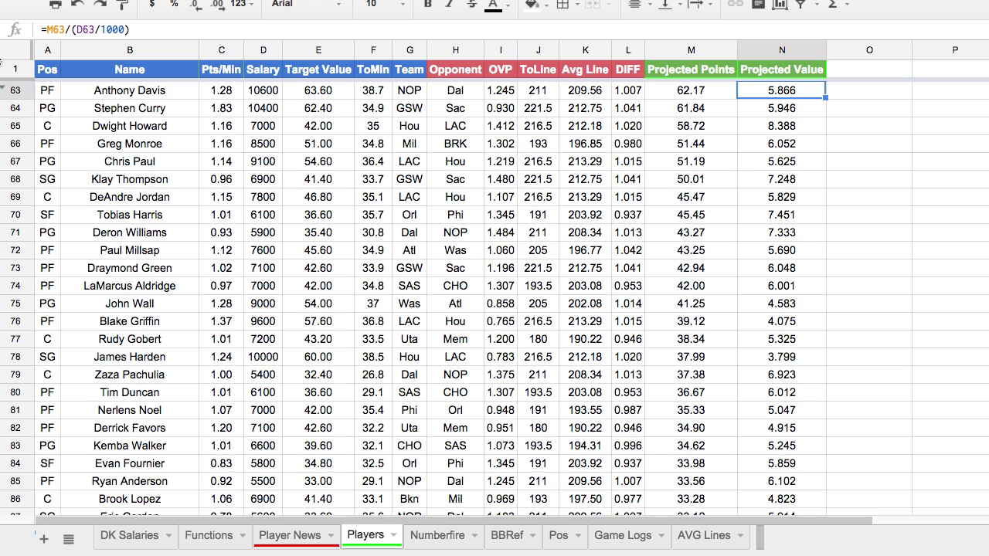
Sort the whole Players sheet by Projected Value from Z to A, treating the first row as a header.
click(27, 52)
click(247, 2)
click(342, 120)
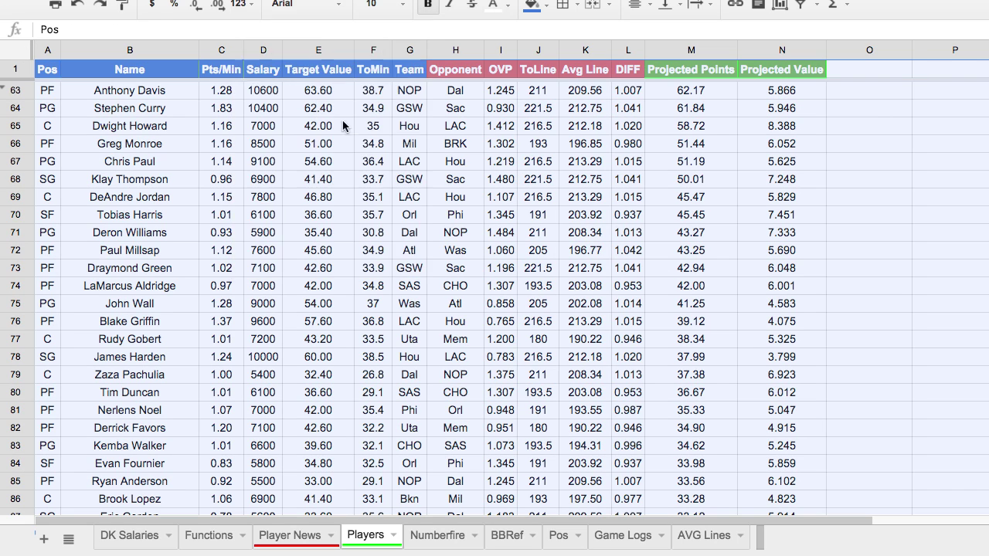
click(495, 203)
click(572, 235)
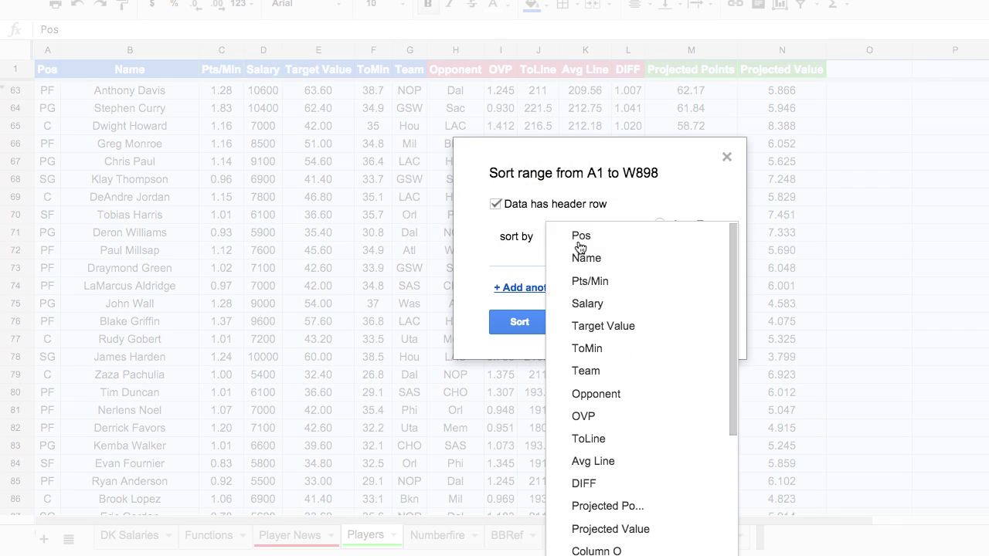
scroll(635, 328, down, 3)
click(637, 337)
click(680, 249)
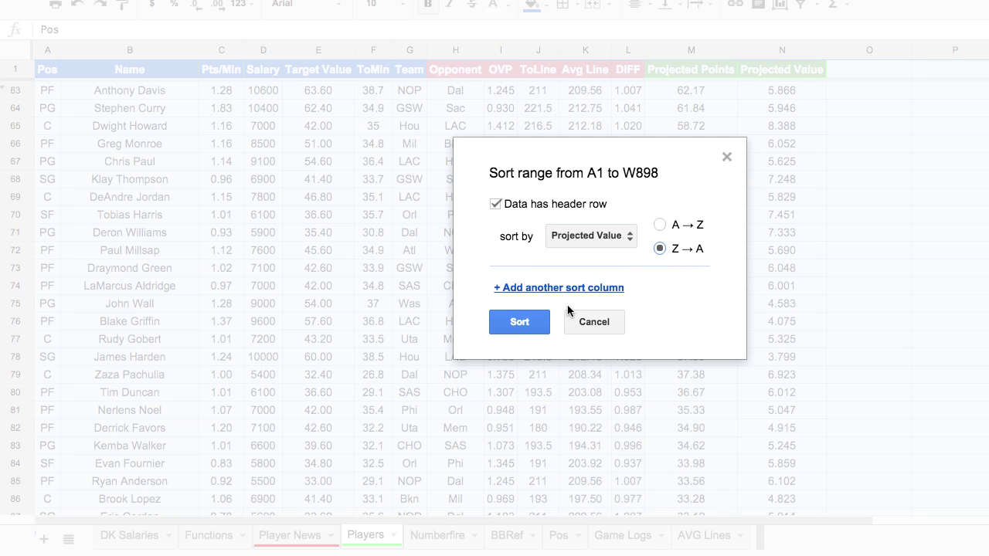
click(548, 321)
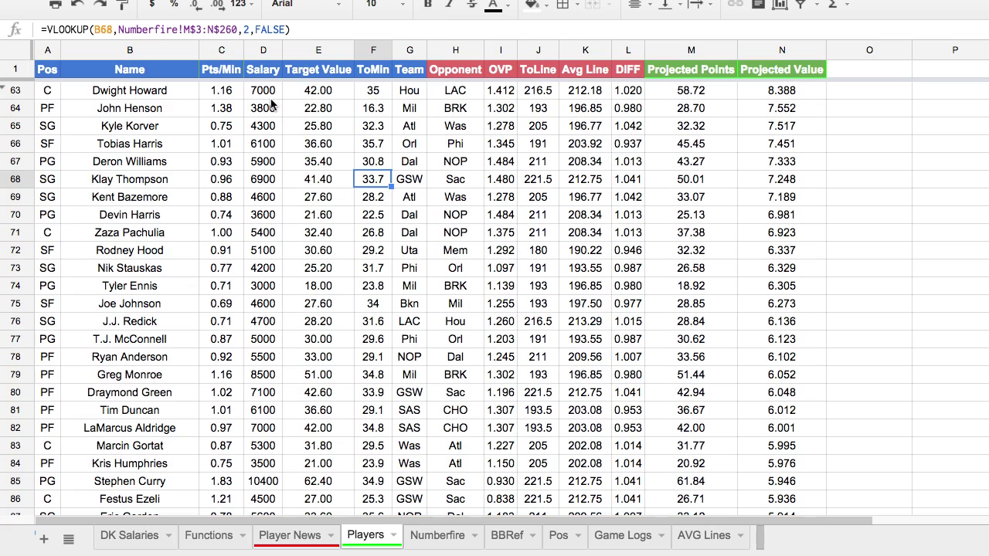
Examine the name, salary and Projected Points cells of the player in row 64.
click(155, 108)
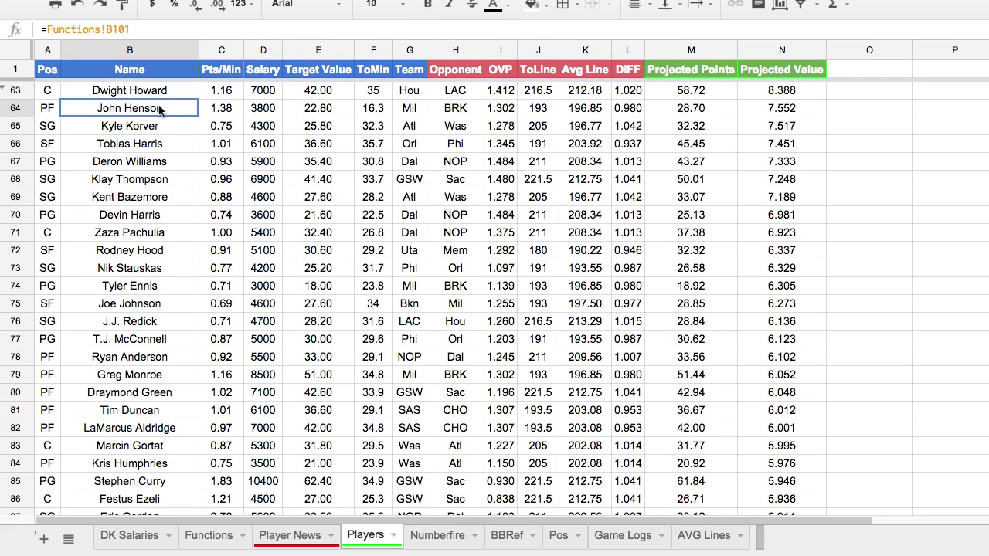
click(276, 115)
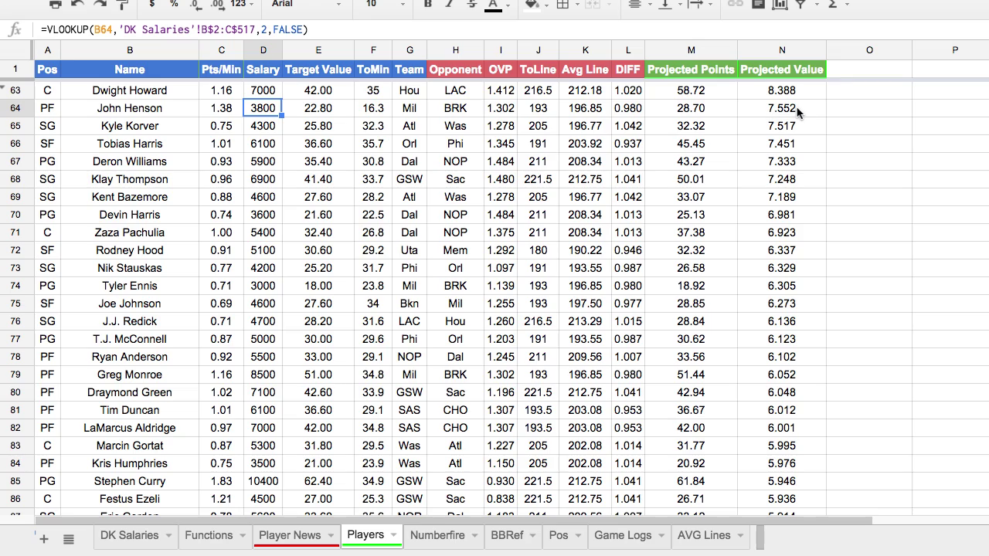
click(697, 115)
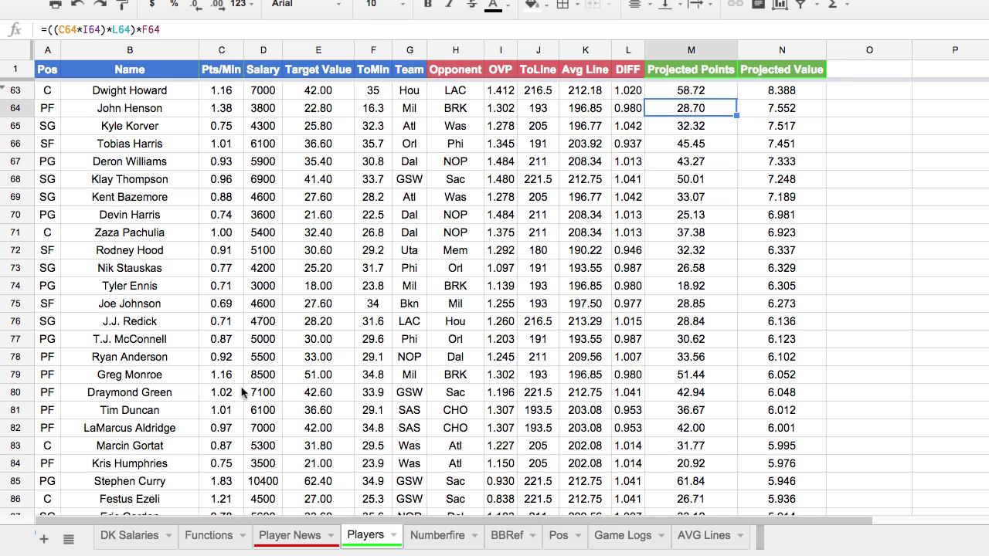
Check the ImportFeed formula in A2 of the Player News sheet, and return to the Players sheet.
click(283, 543)
click(155, 87)
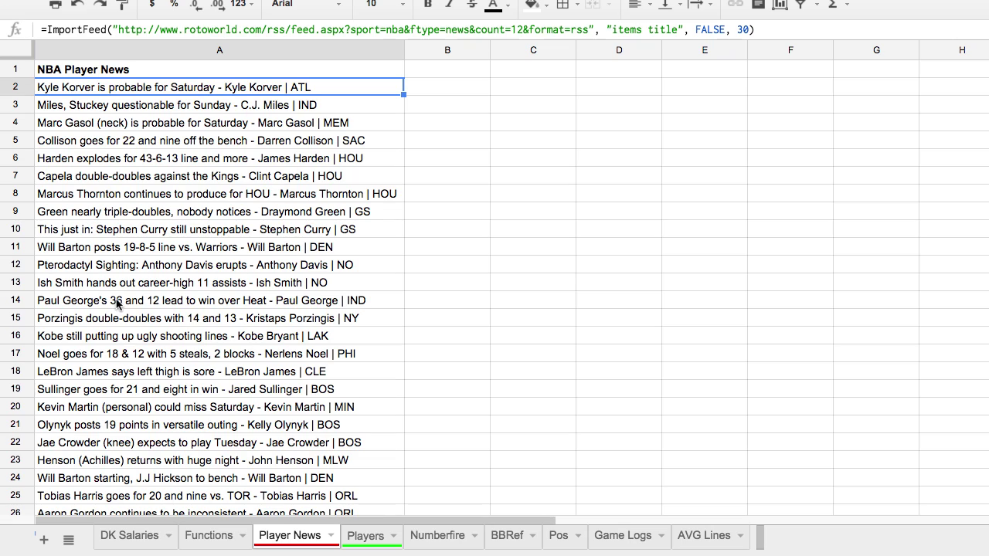
click(487, 158)
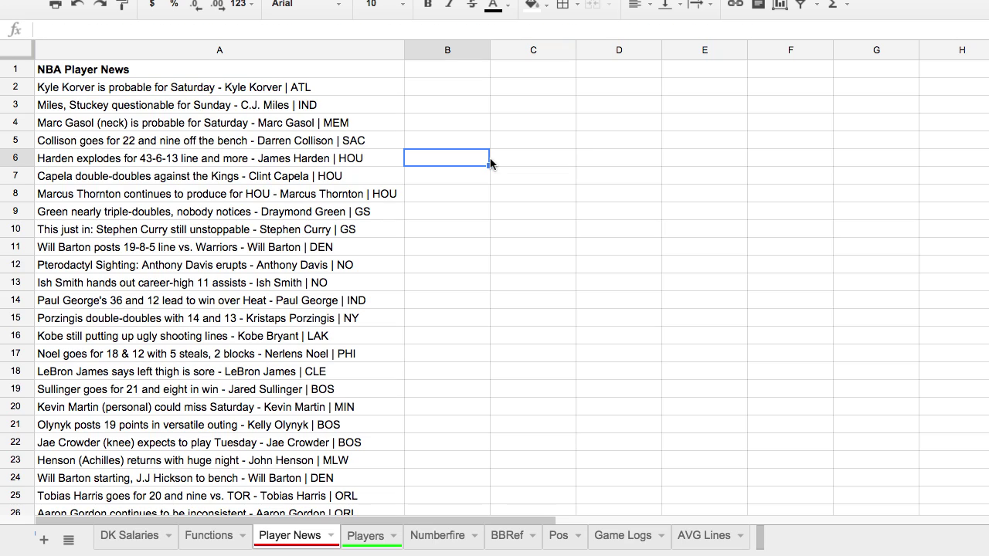
click(385, 538)
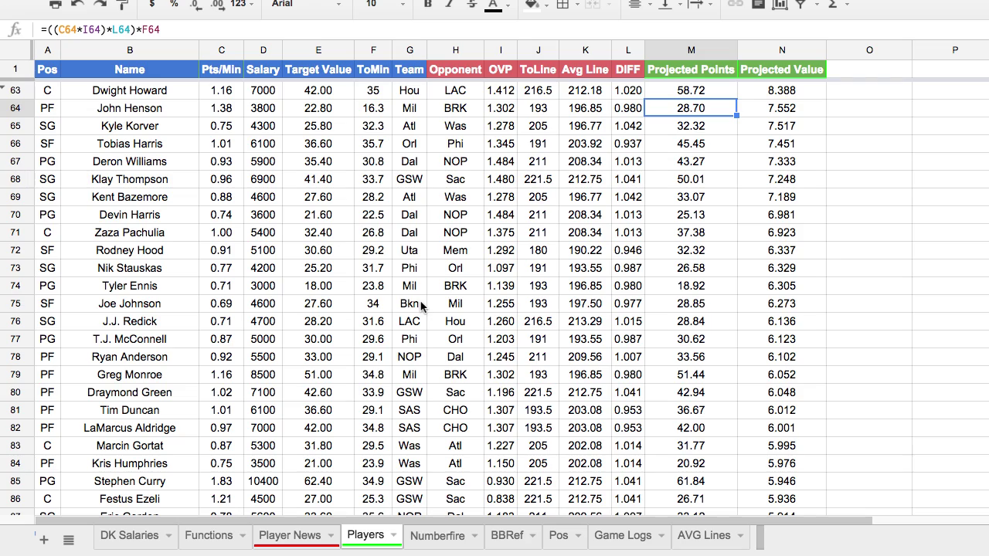